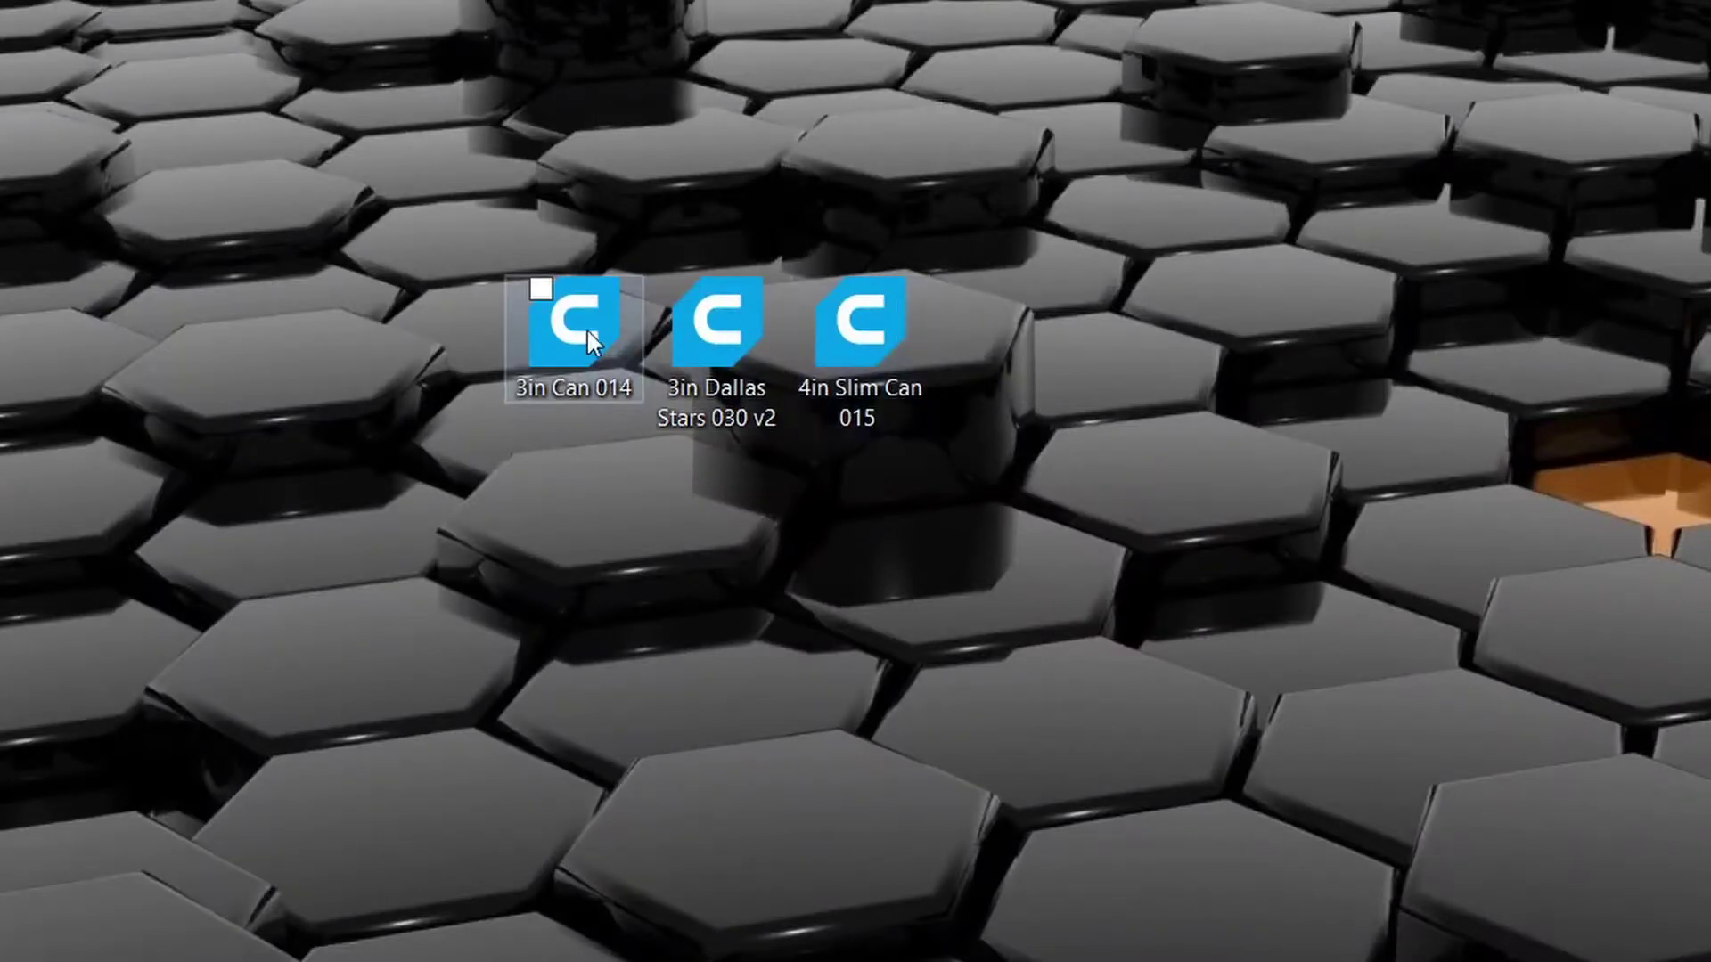
# Inspect the 4in Slim Can 015 file's properties: general, details, previous versions and security.
pyautogui.rightClick(874, 319)
pyautogui.click(526, 961)
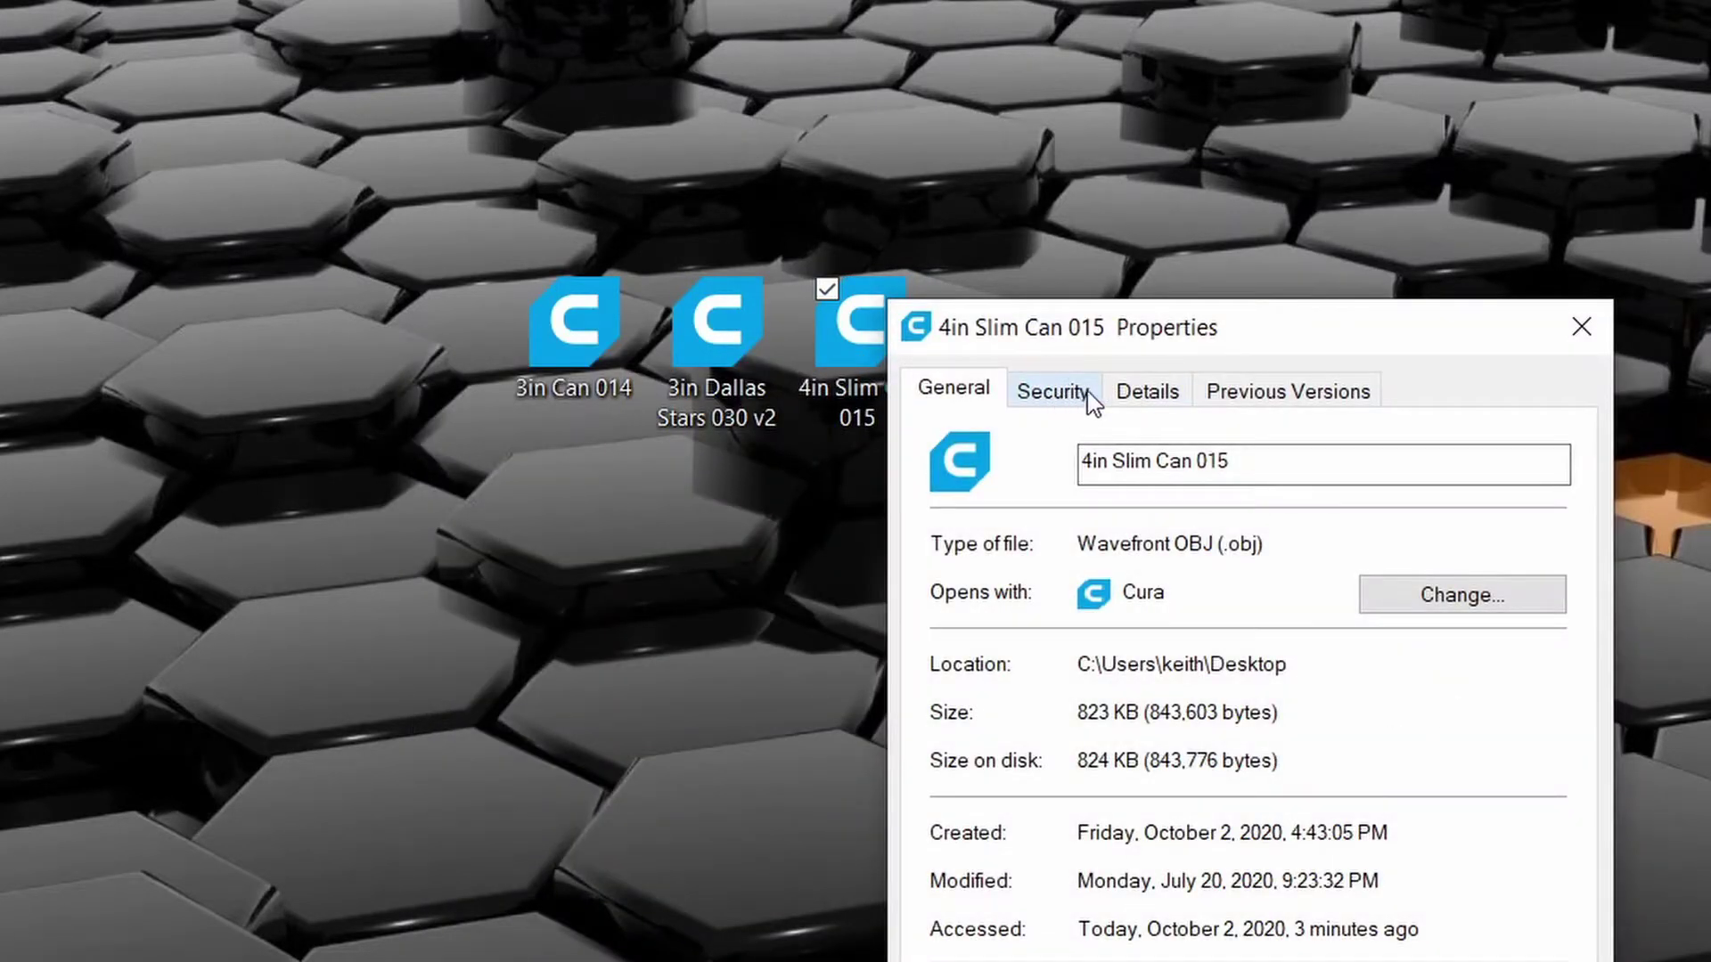
pyautogui.click(1279, 399)
pyautogui.click(1149, 405)
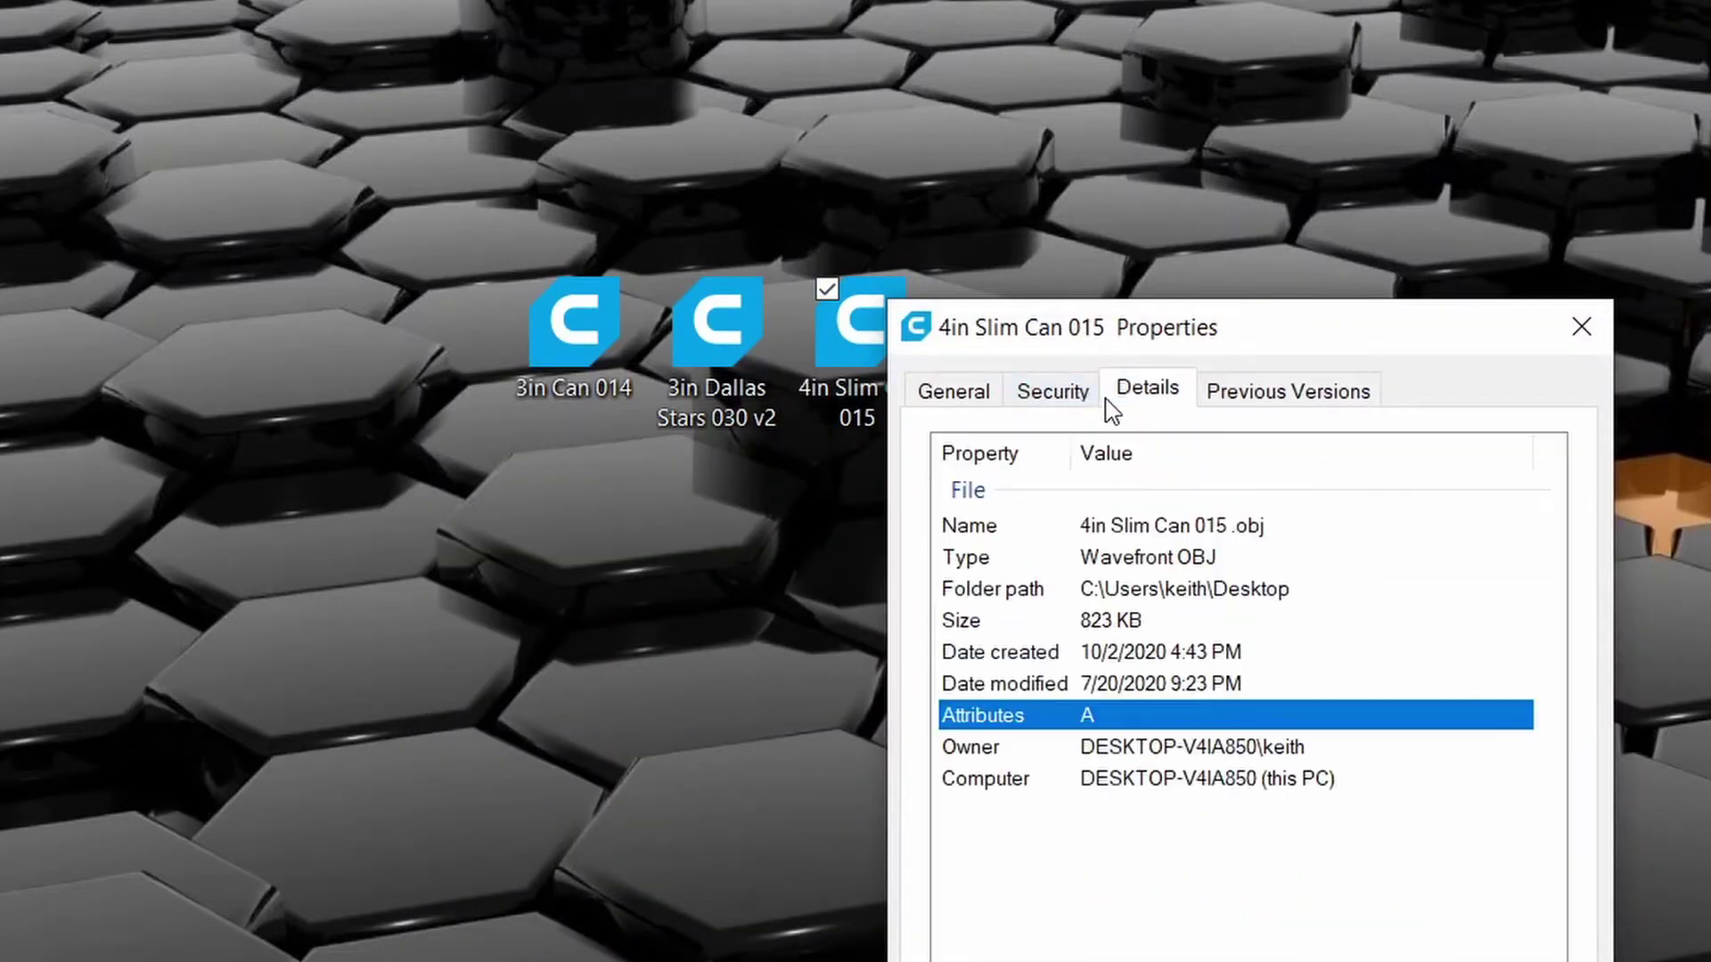
pyautogui.click(1048, 403)
pyautogui.click(954, 392)
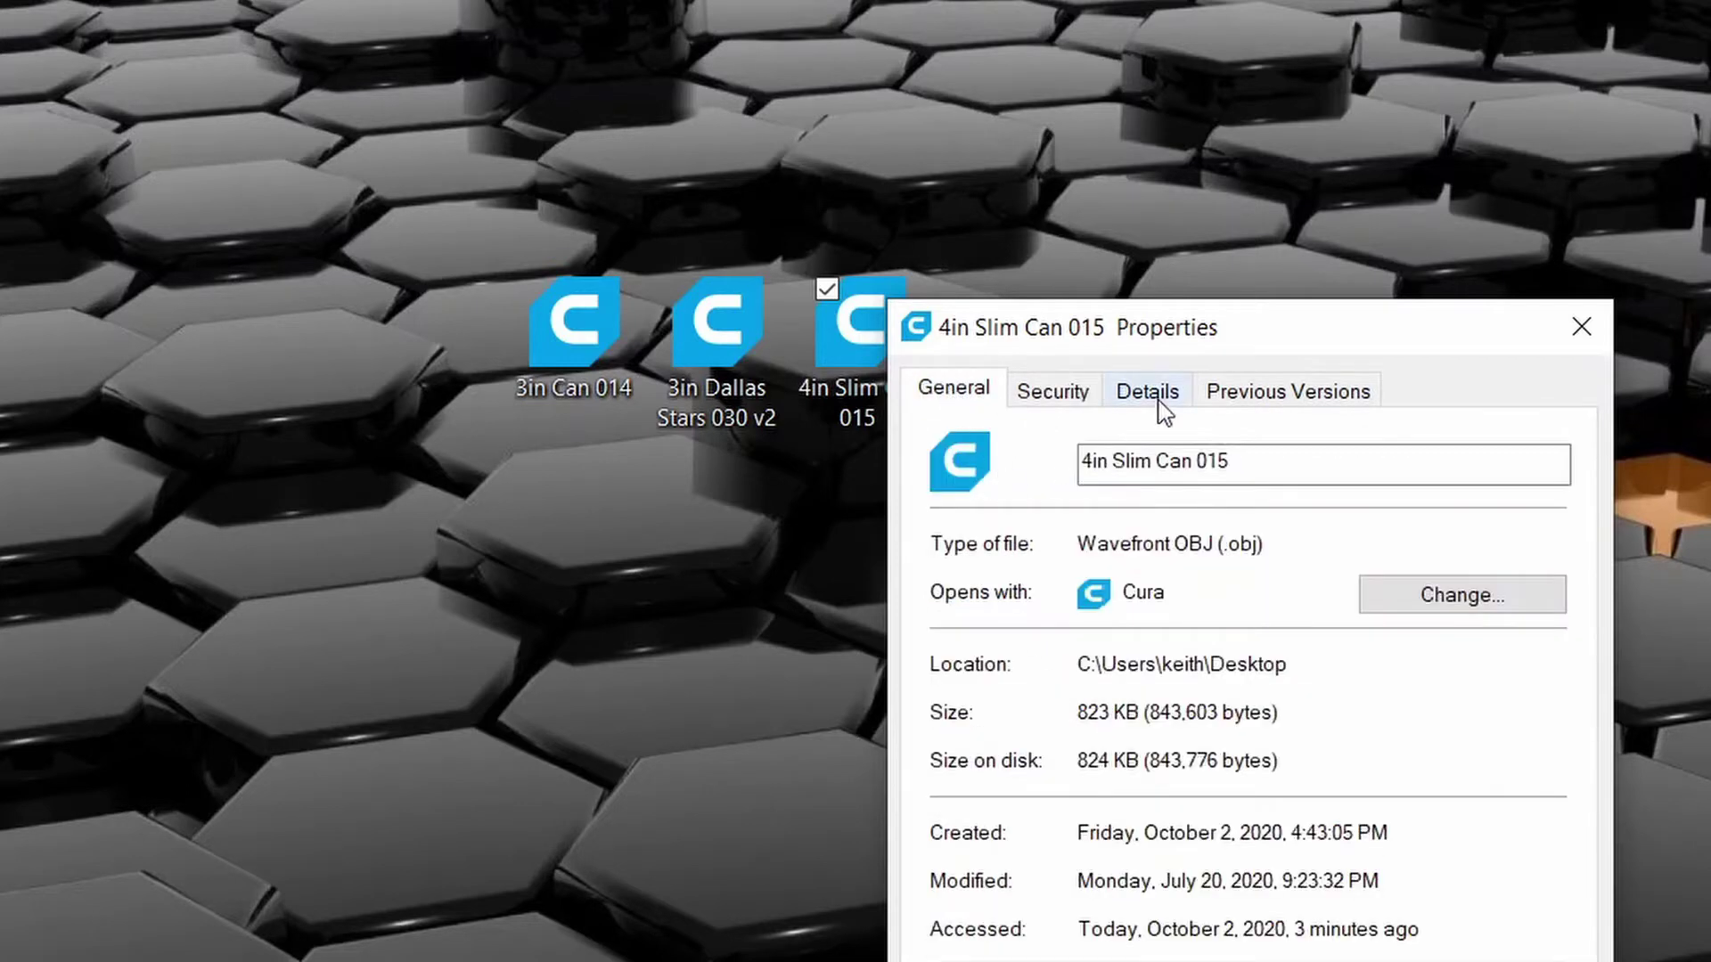
pyautogui.moveTo(1288, 340); pyautogui.dragTo(1267, 128)
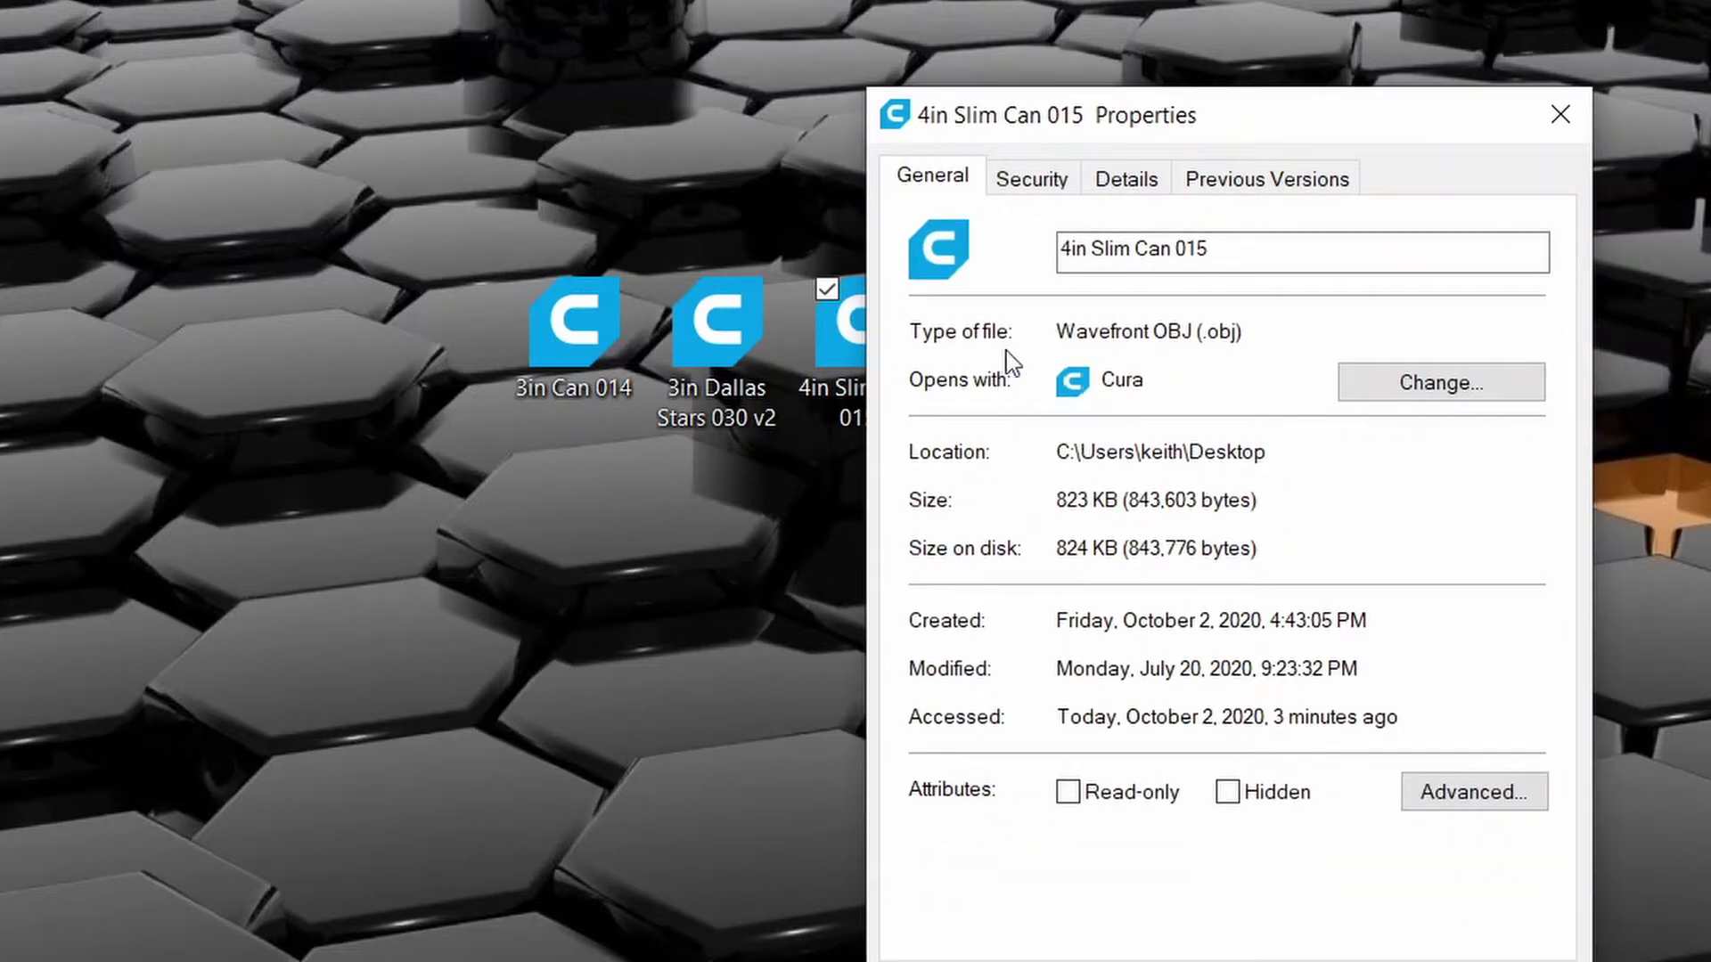
pyautogui.moveTo(1076, 332); pyautogui.dragTo(1256, 328)
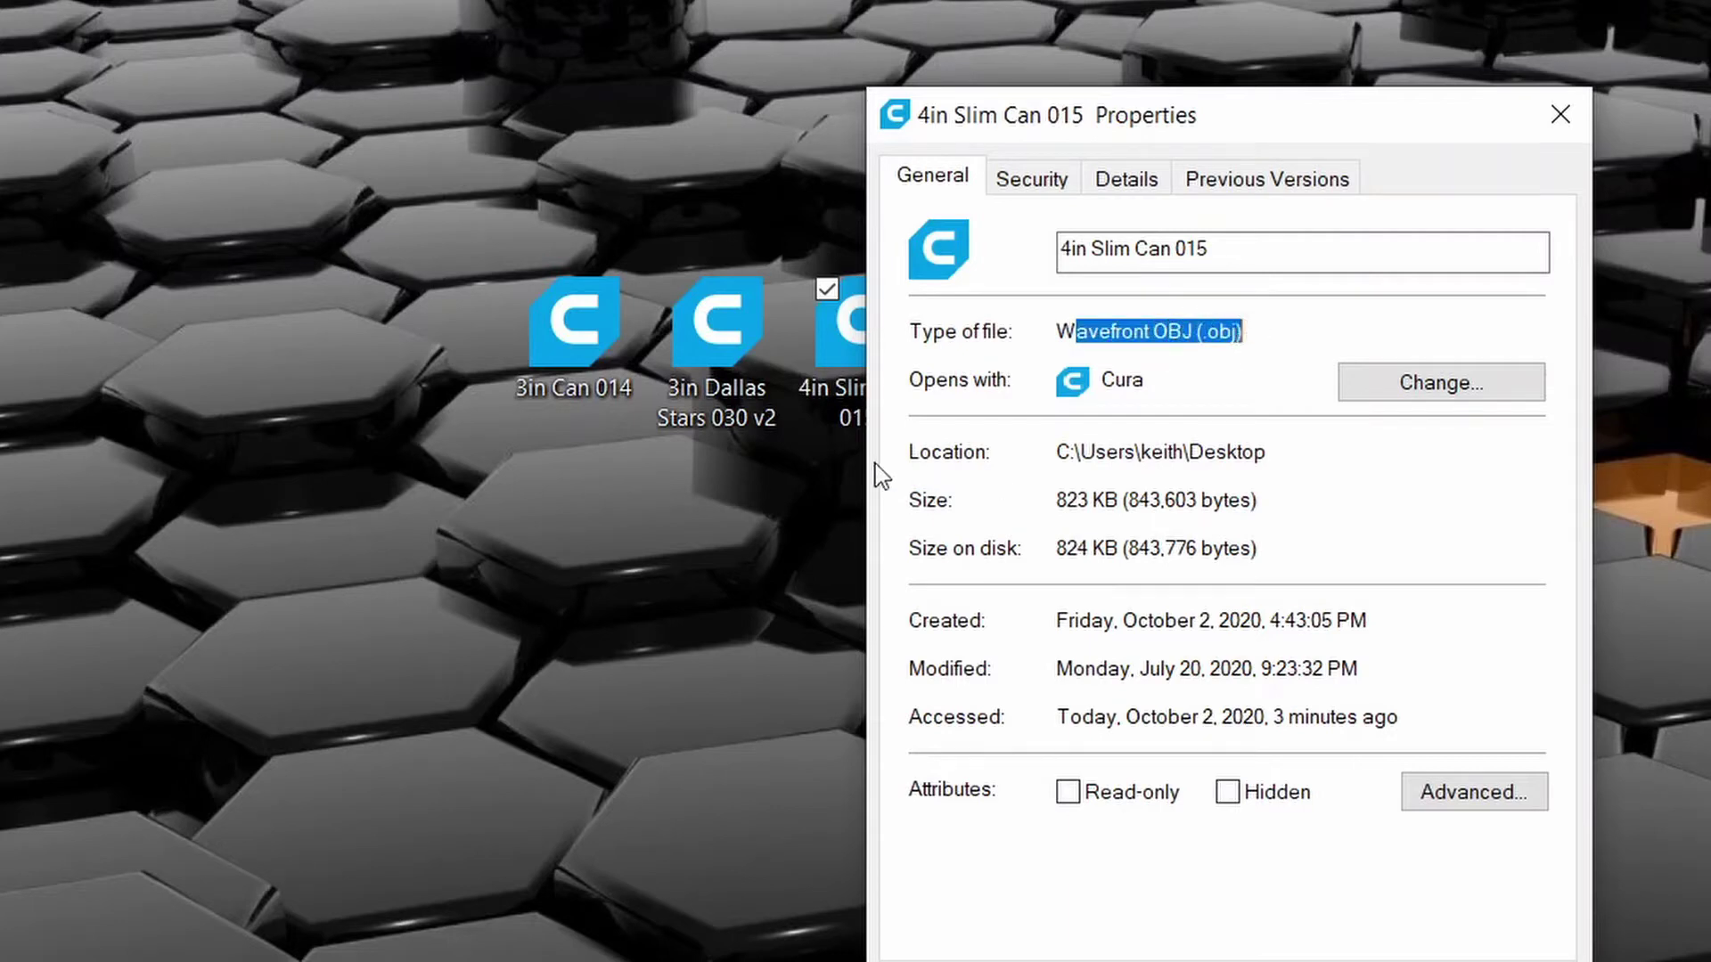
pyautogui.click(1577, 117)
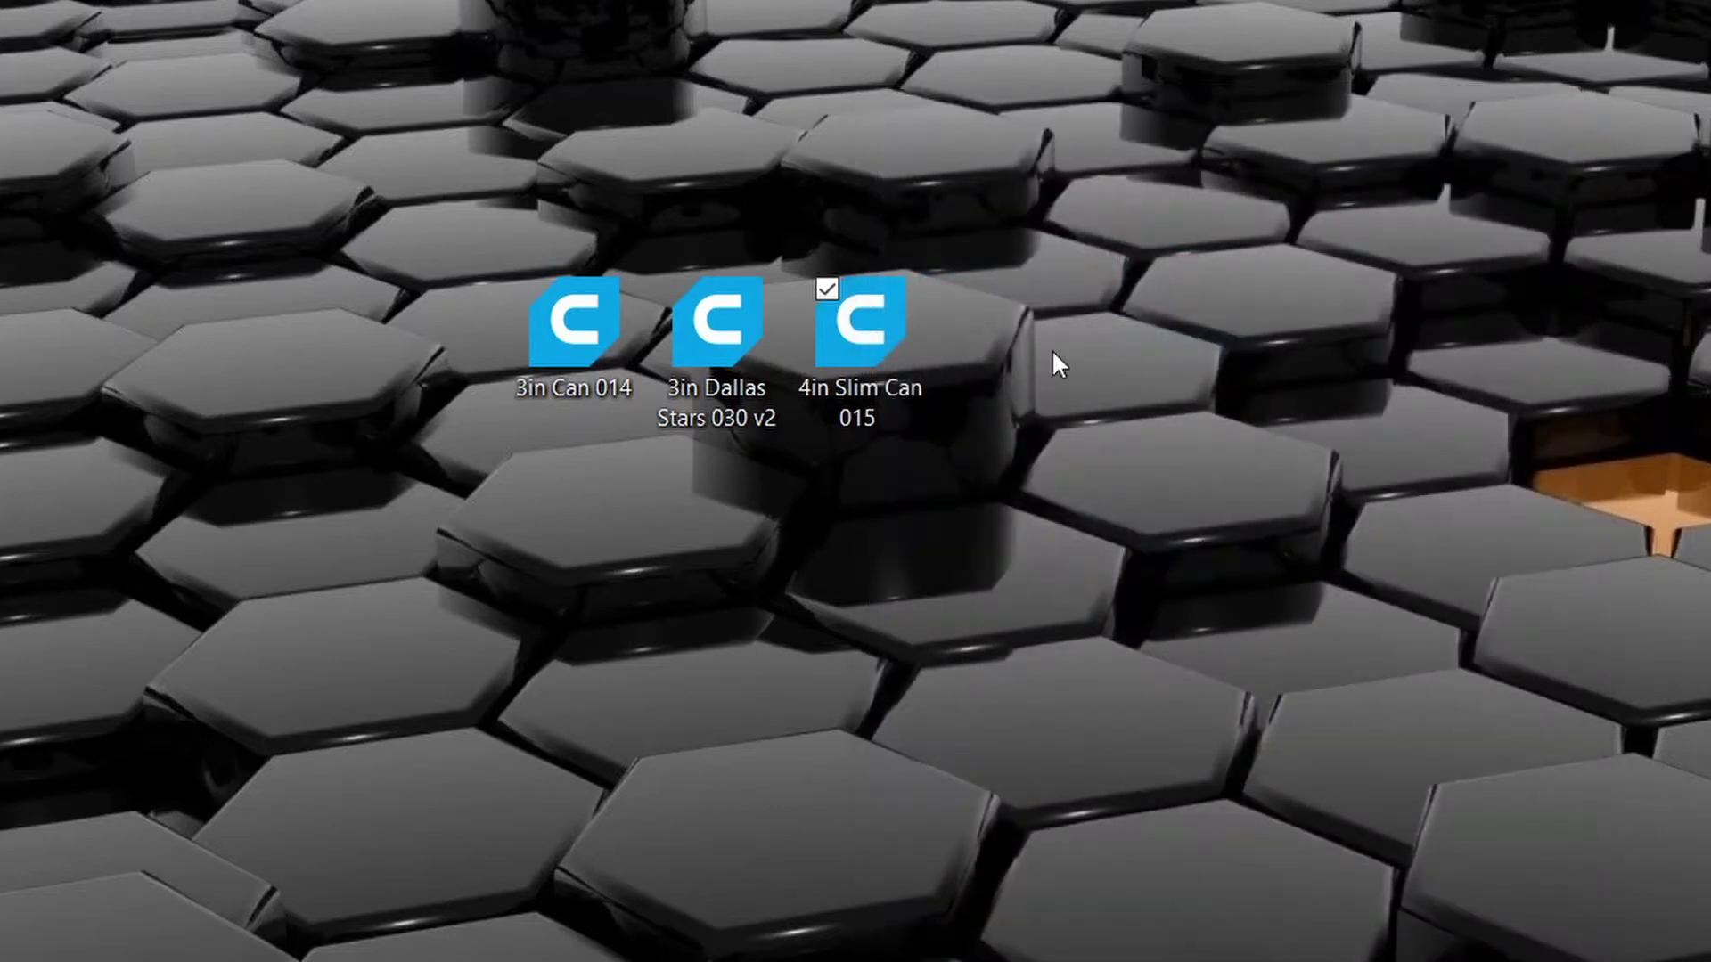
# Load the slim can model onto the Ender-3 build plate and select it.
pyautogui.click(856, 343)
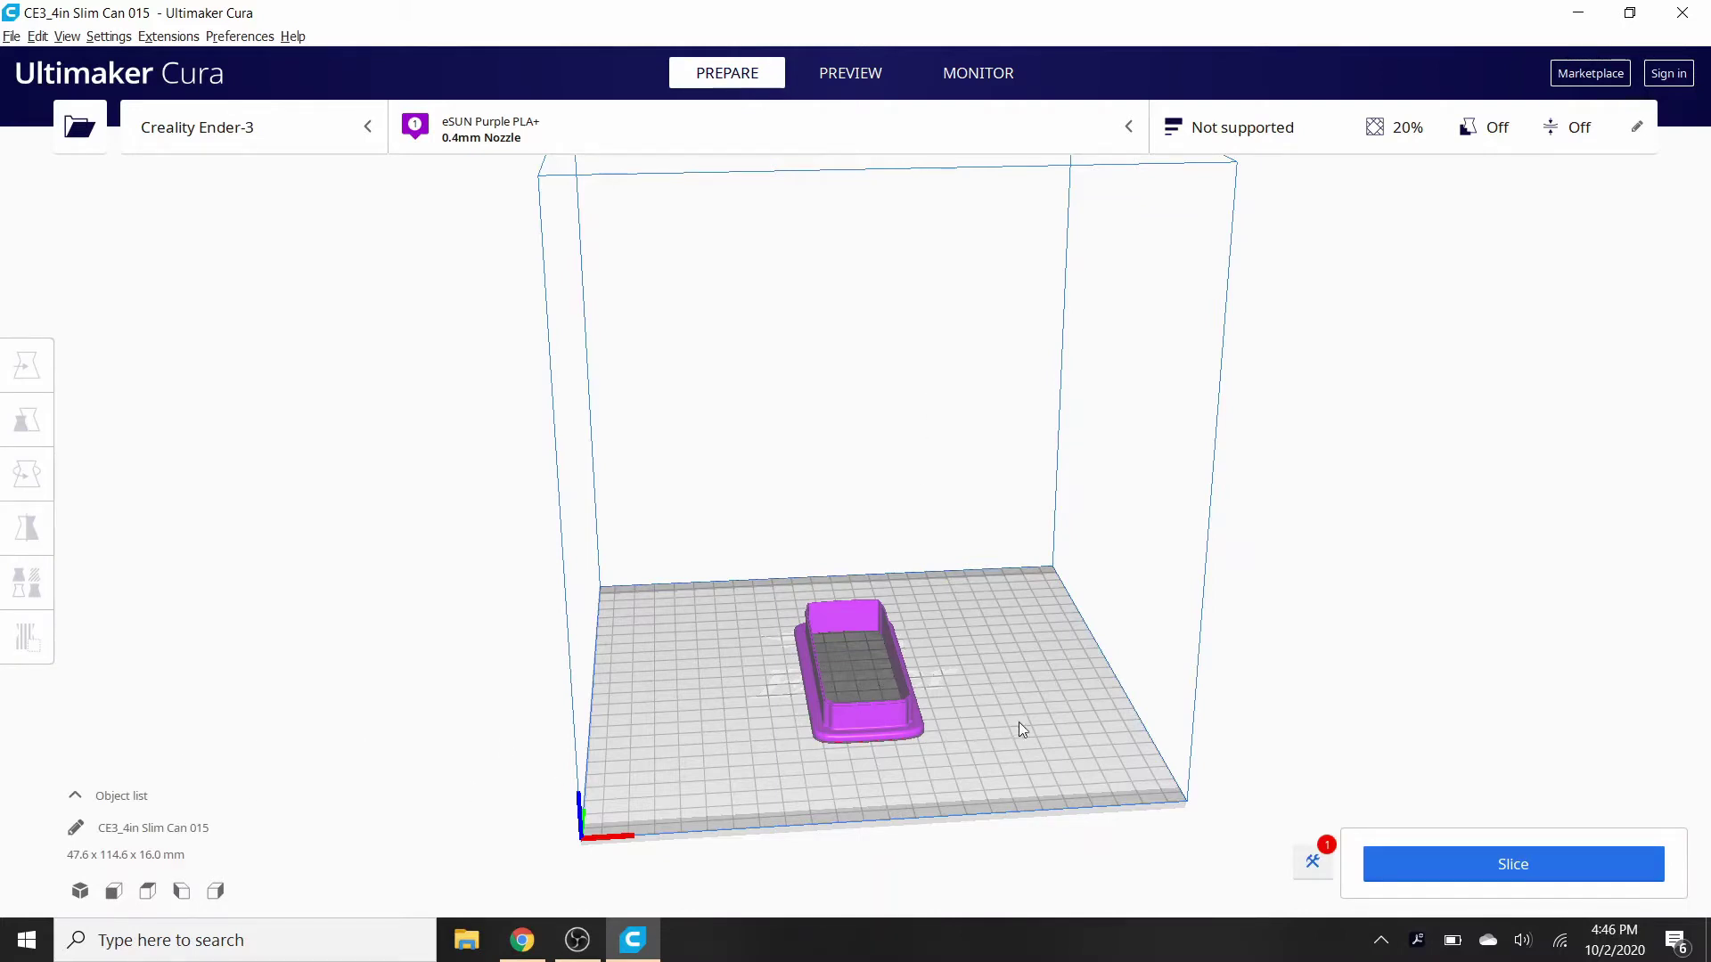
pyautogui.click(1317, 140)
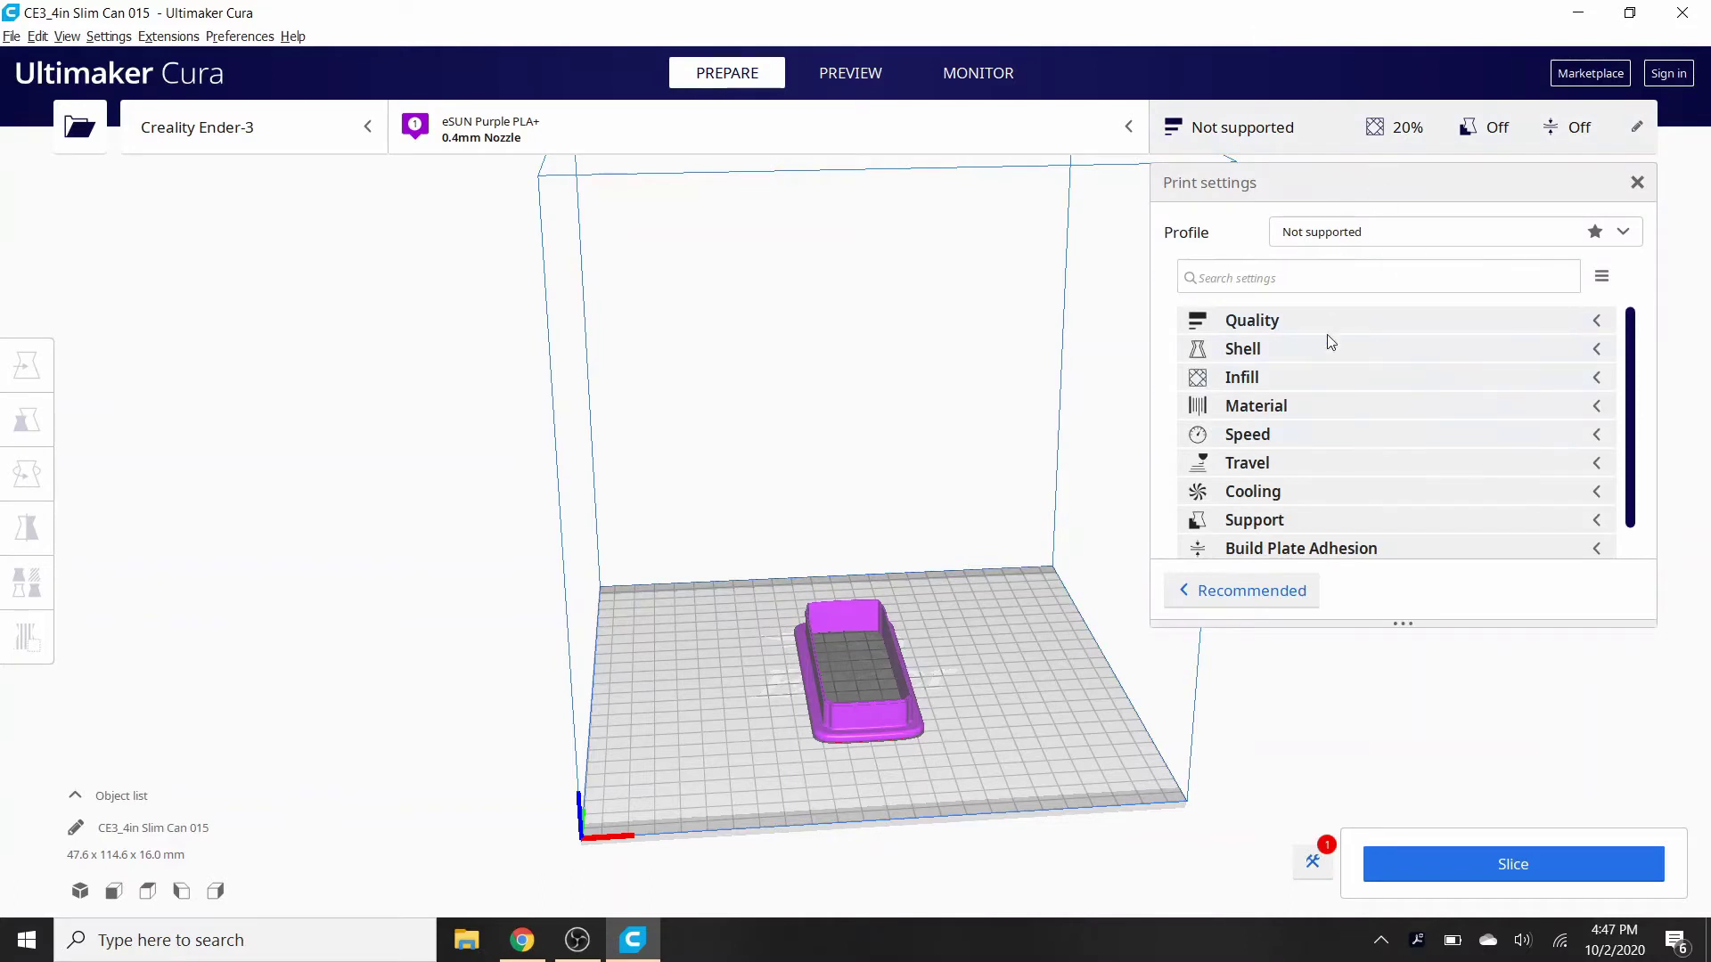
pyautogui.click(1316, 134)
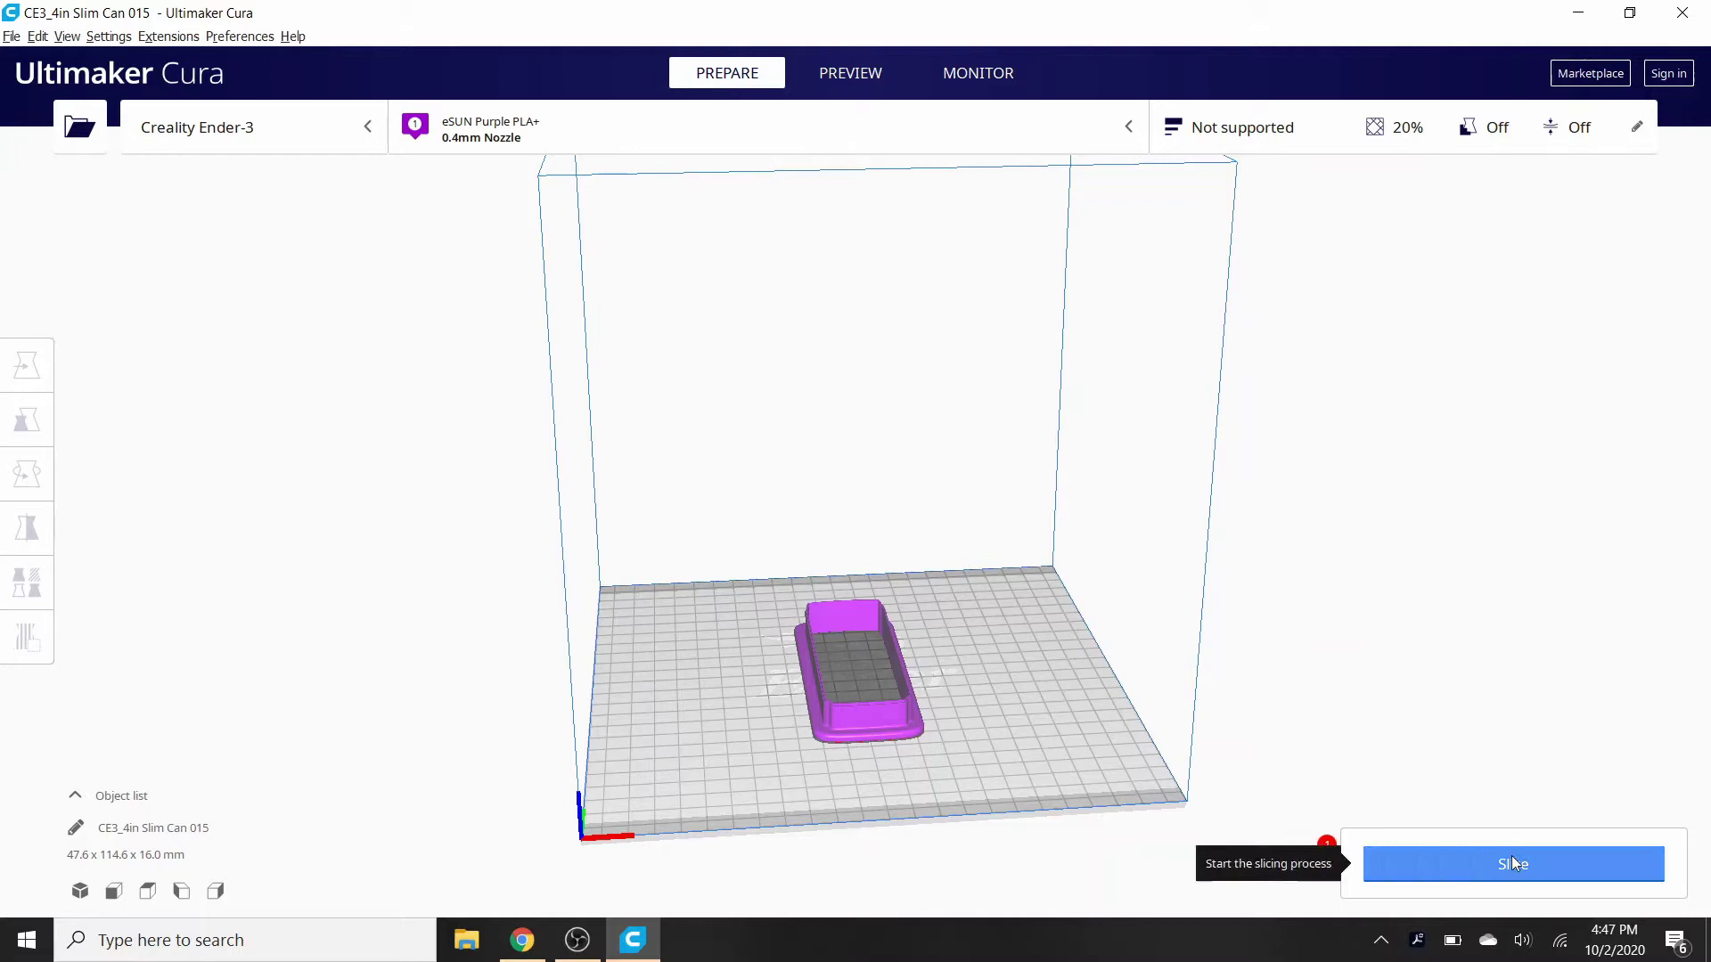
pyautogui.click(820, 736)
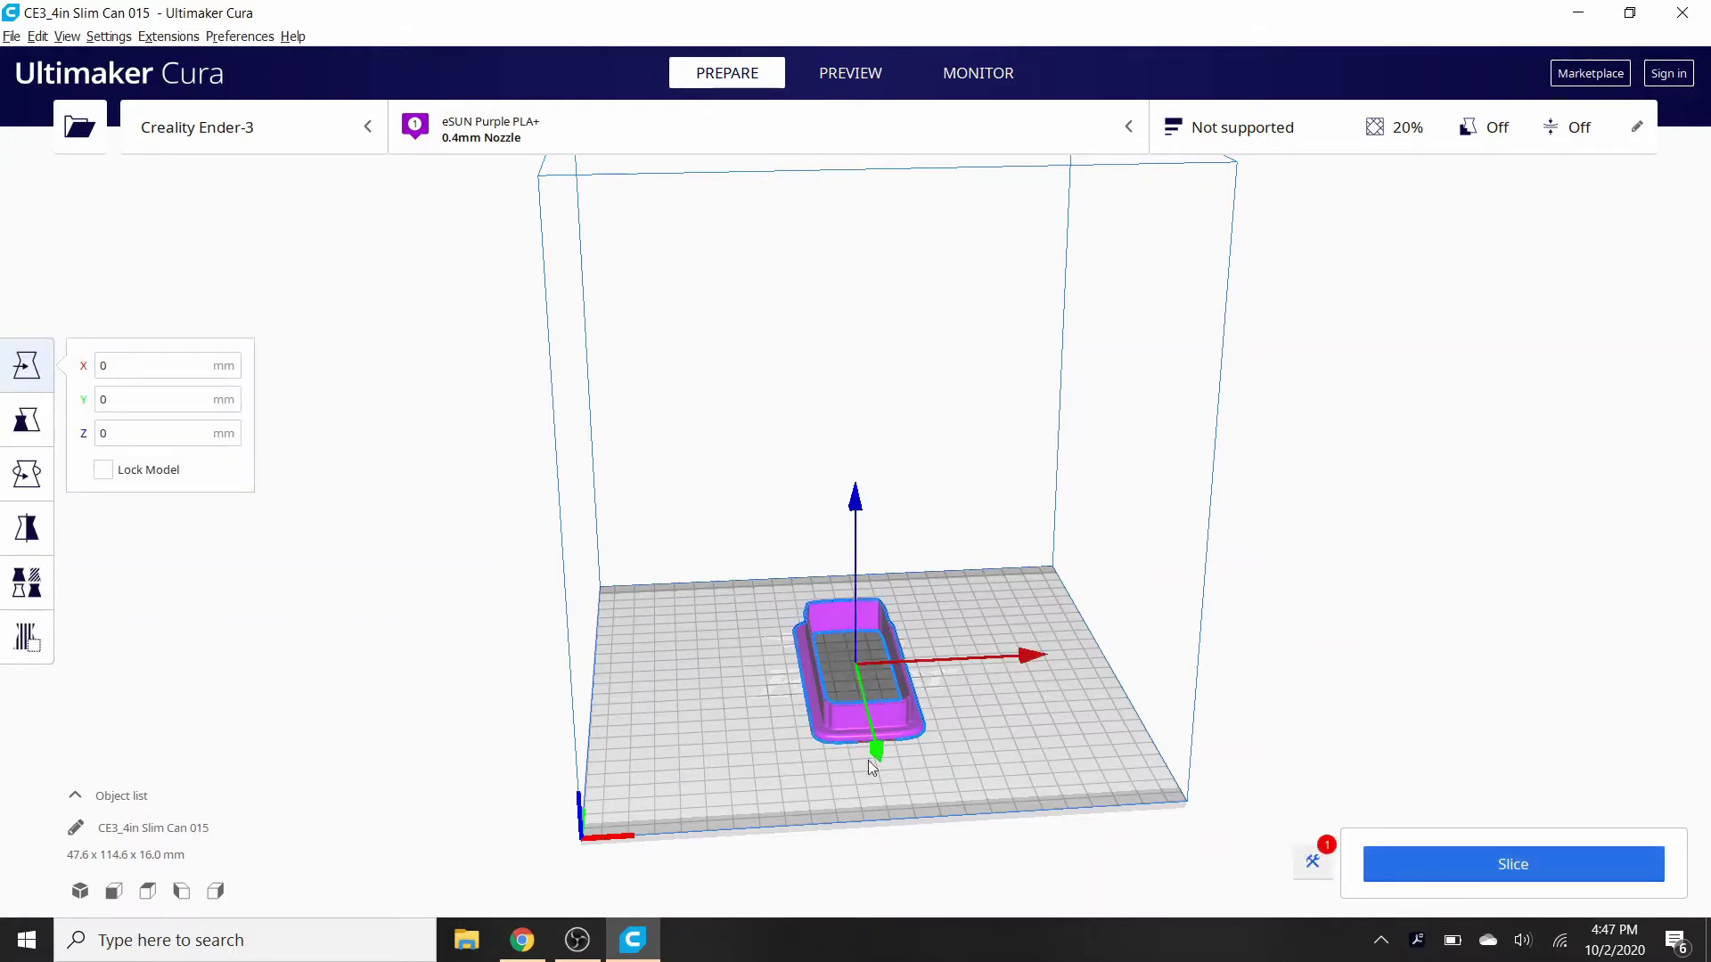
# Nudge the slim can and check it from the front, top, left and right views.
pyautogui.moveTo(853, 719)
pyautogui.mouseDown()
pyautogui.moveTo(817, 653)
pyautogui.moveTo(858, 732)
pyautogui.moveTo(818, 724)
pyautogui.moveTo(863, 720)
pyautogui.moveTo(789, 753)
pyautogui.moveTo(878, 713)
pyautogui.mouseUp()
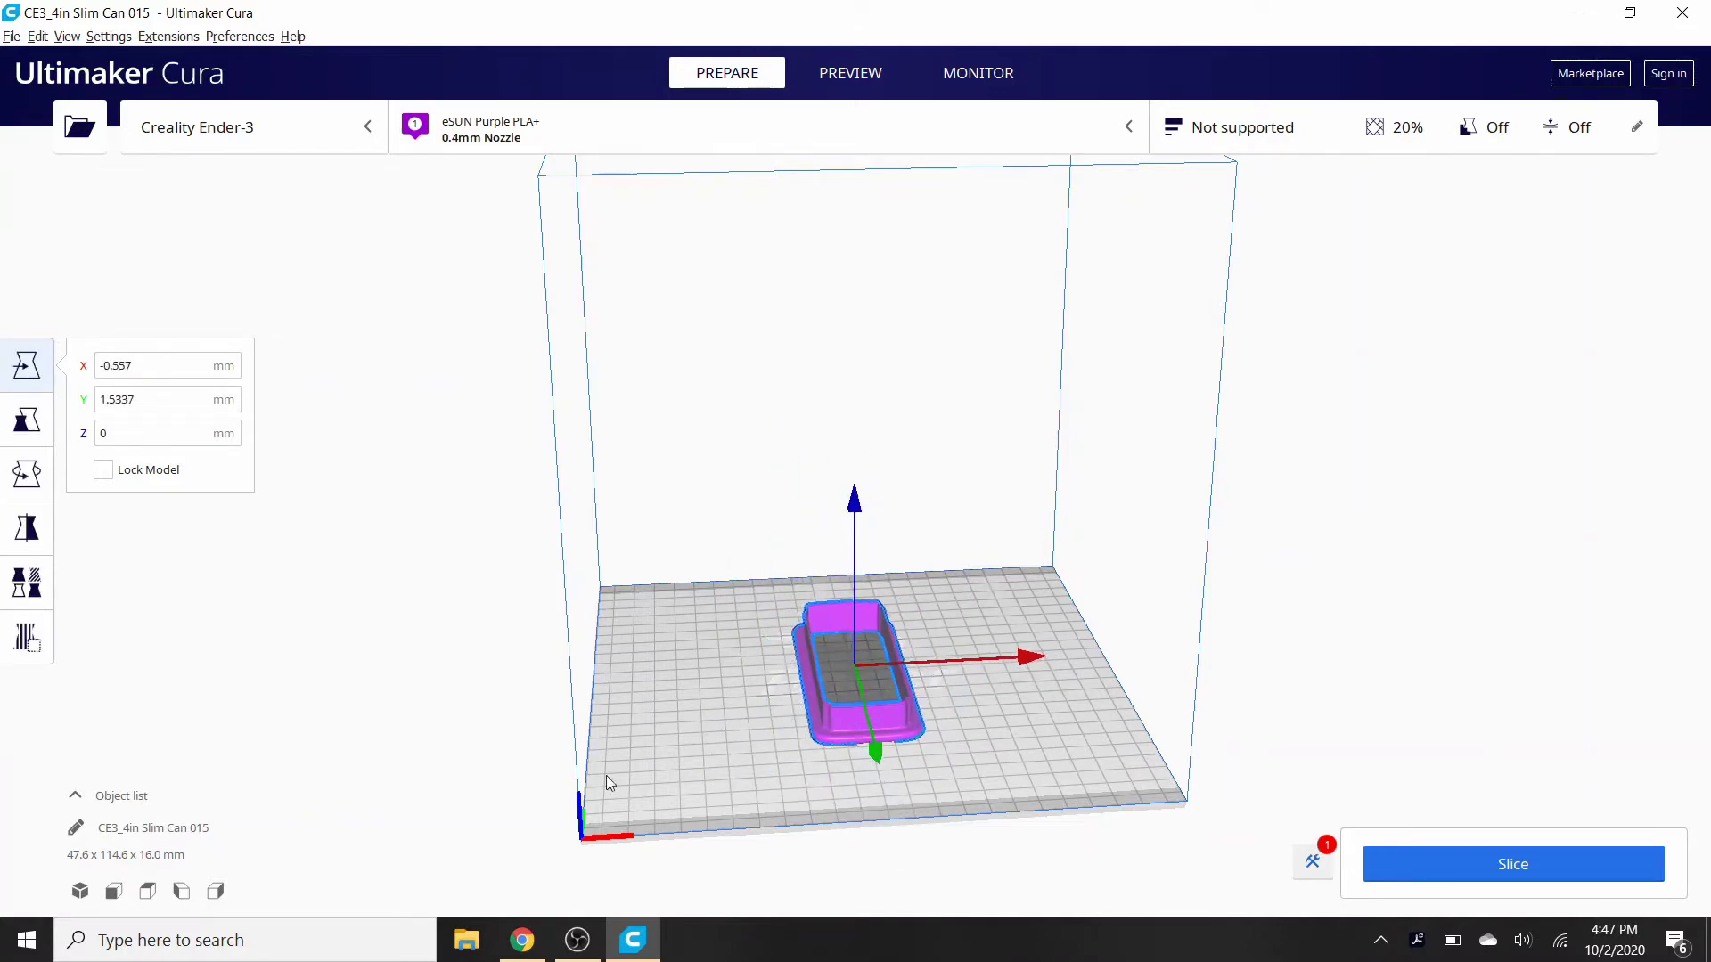
pyautogui.click(114, 892)
pyautogui.click(147, 892)
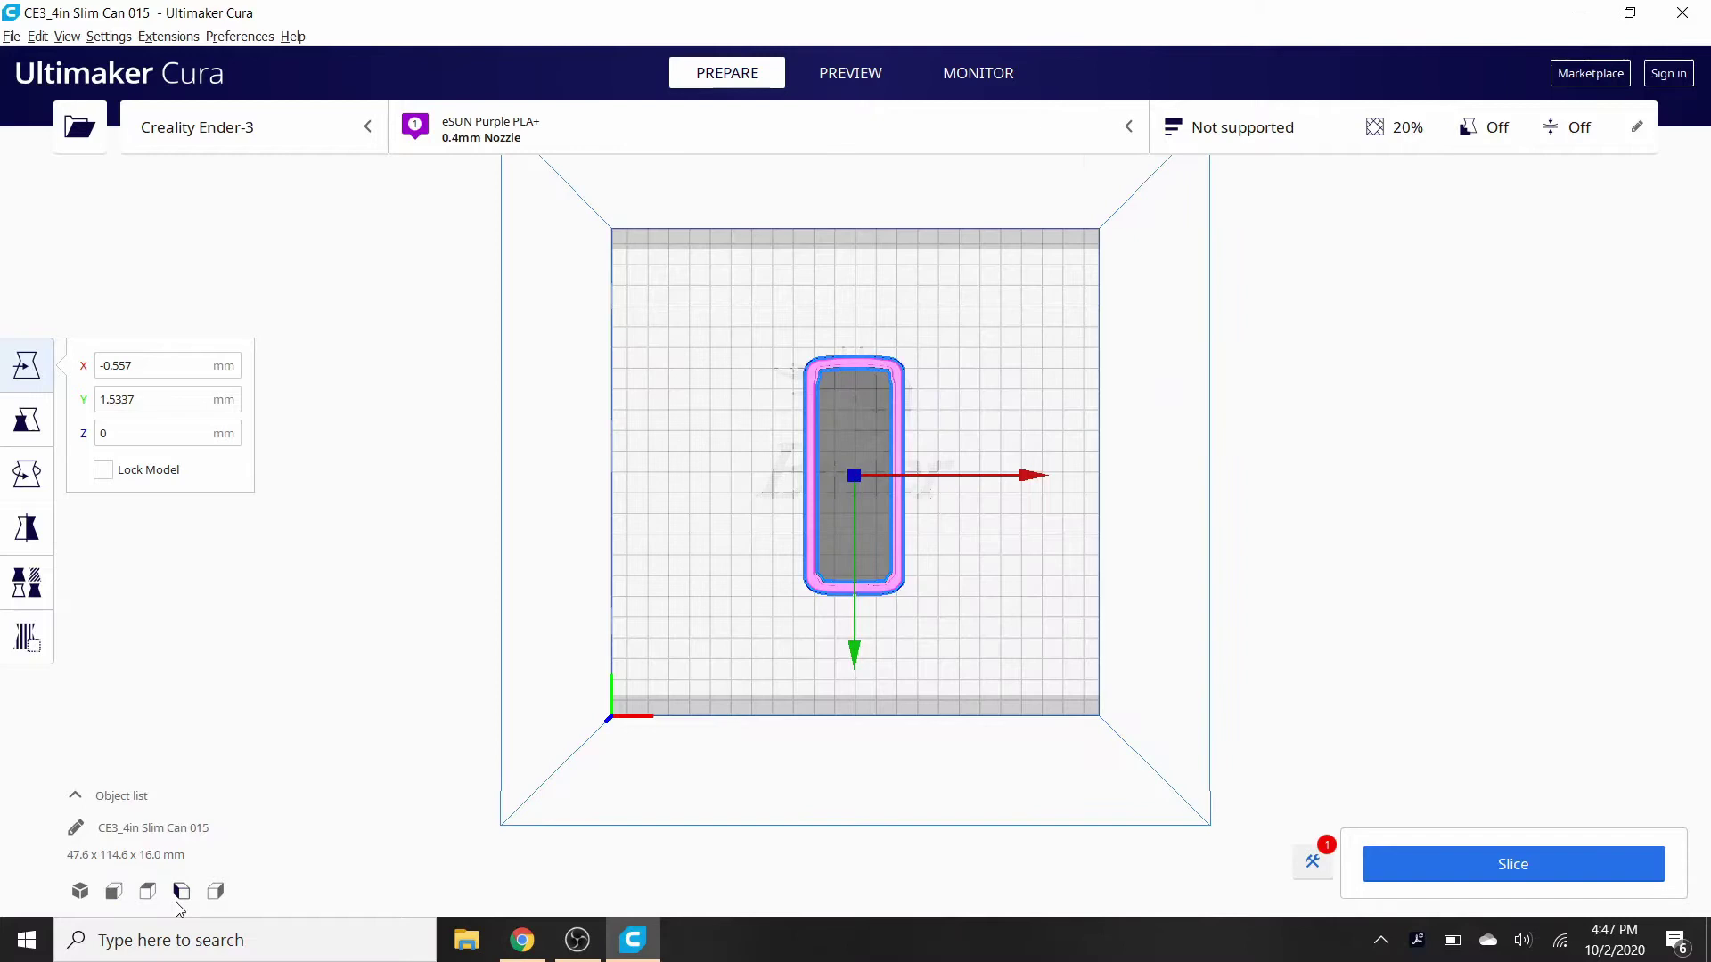
pyautogui.click(181, 892)
pyautogui.click(216, 892)
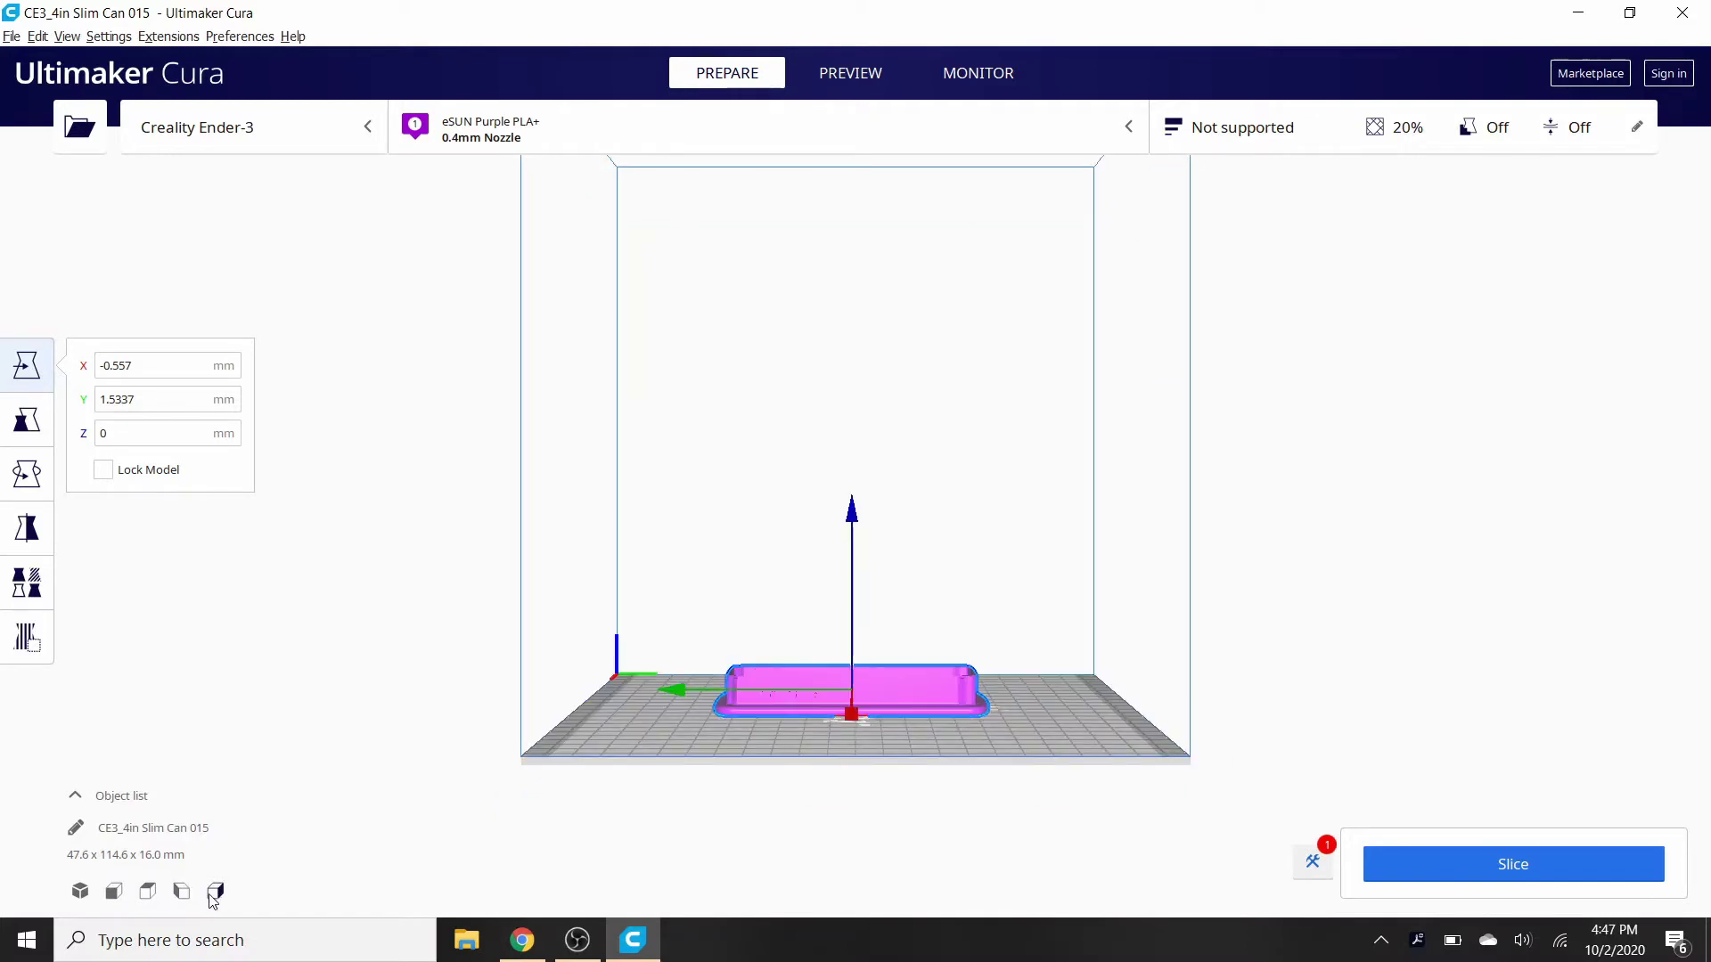
pyautogui.click(149, 892)
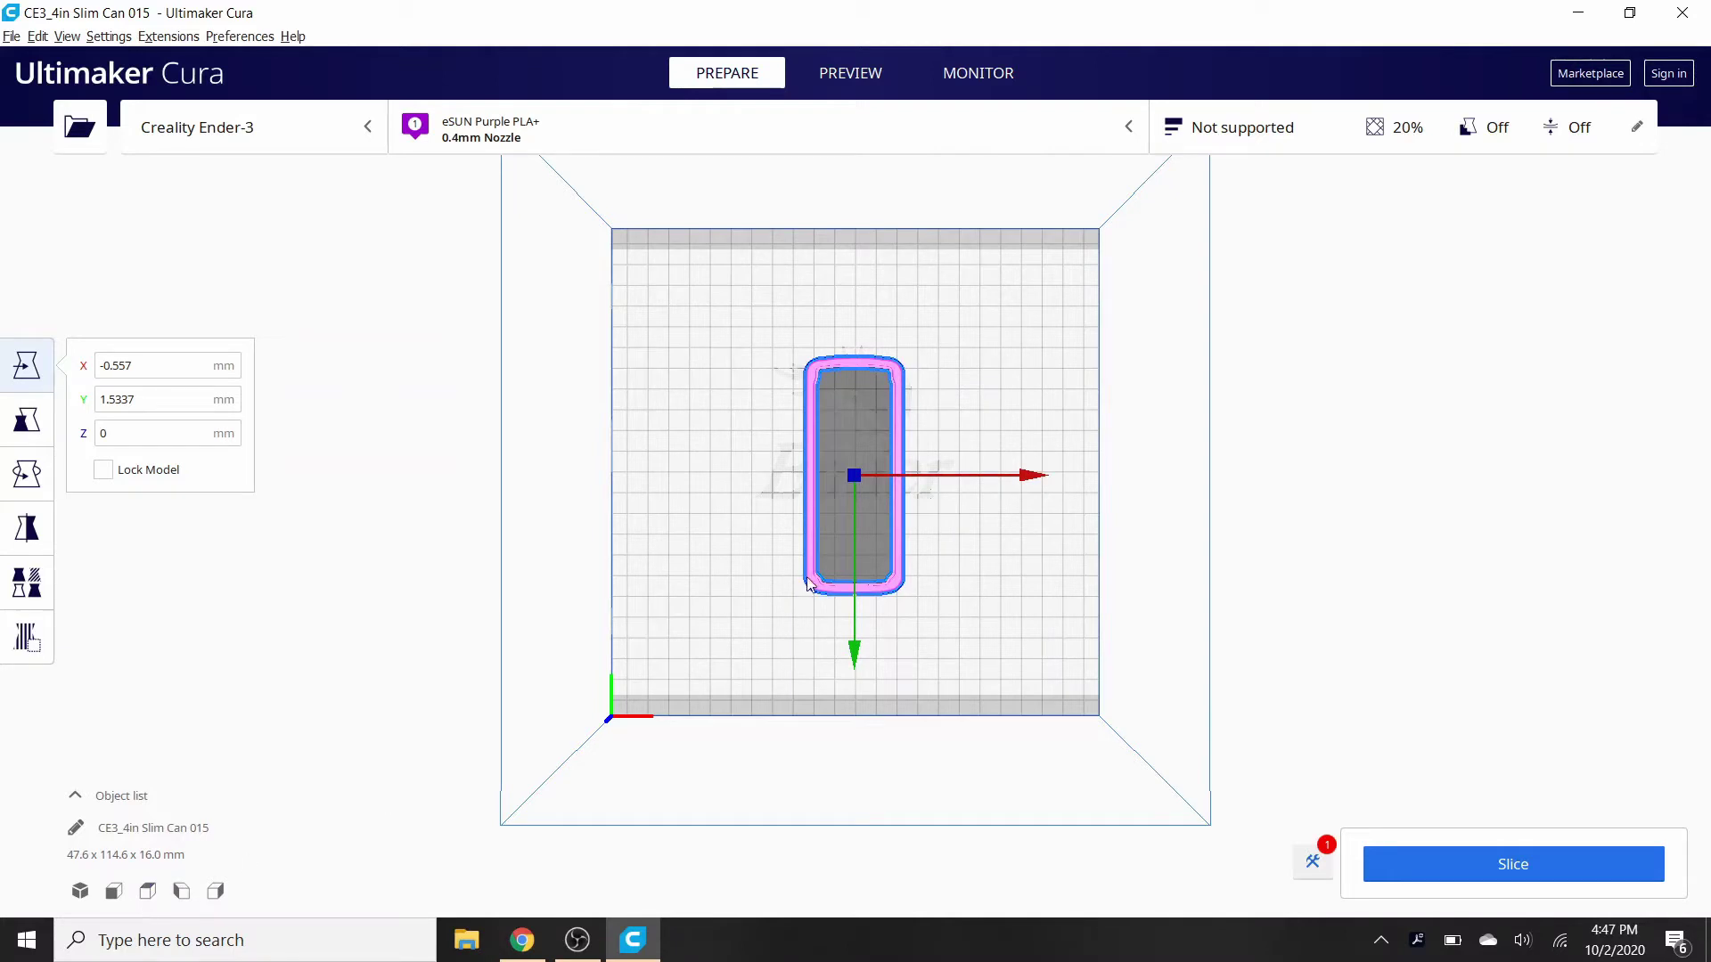
# Drag the slim can to X -48.18, Y 40.58 at the plate's lower-left and deselect it.
pyautogui.moveTo(821, 579)
pyautogui.mouseDown()
pyautogui.moveTo(788, 581)
pyautogui.moveTo(722, 666)
pyautogui.mouseUp()
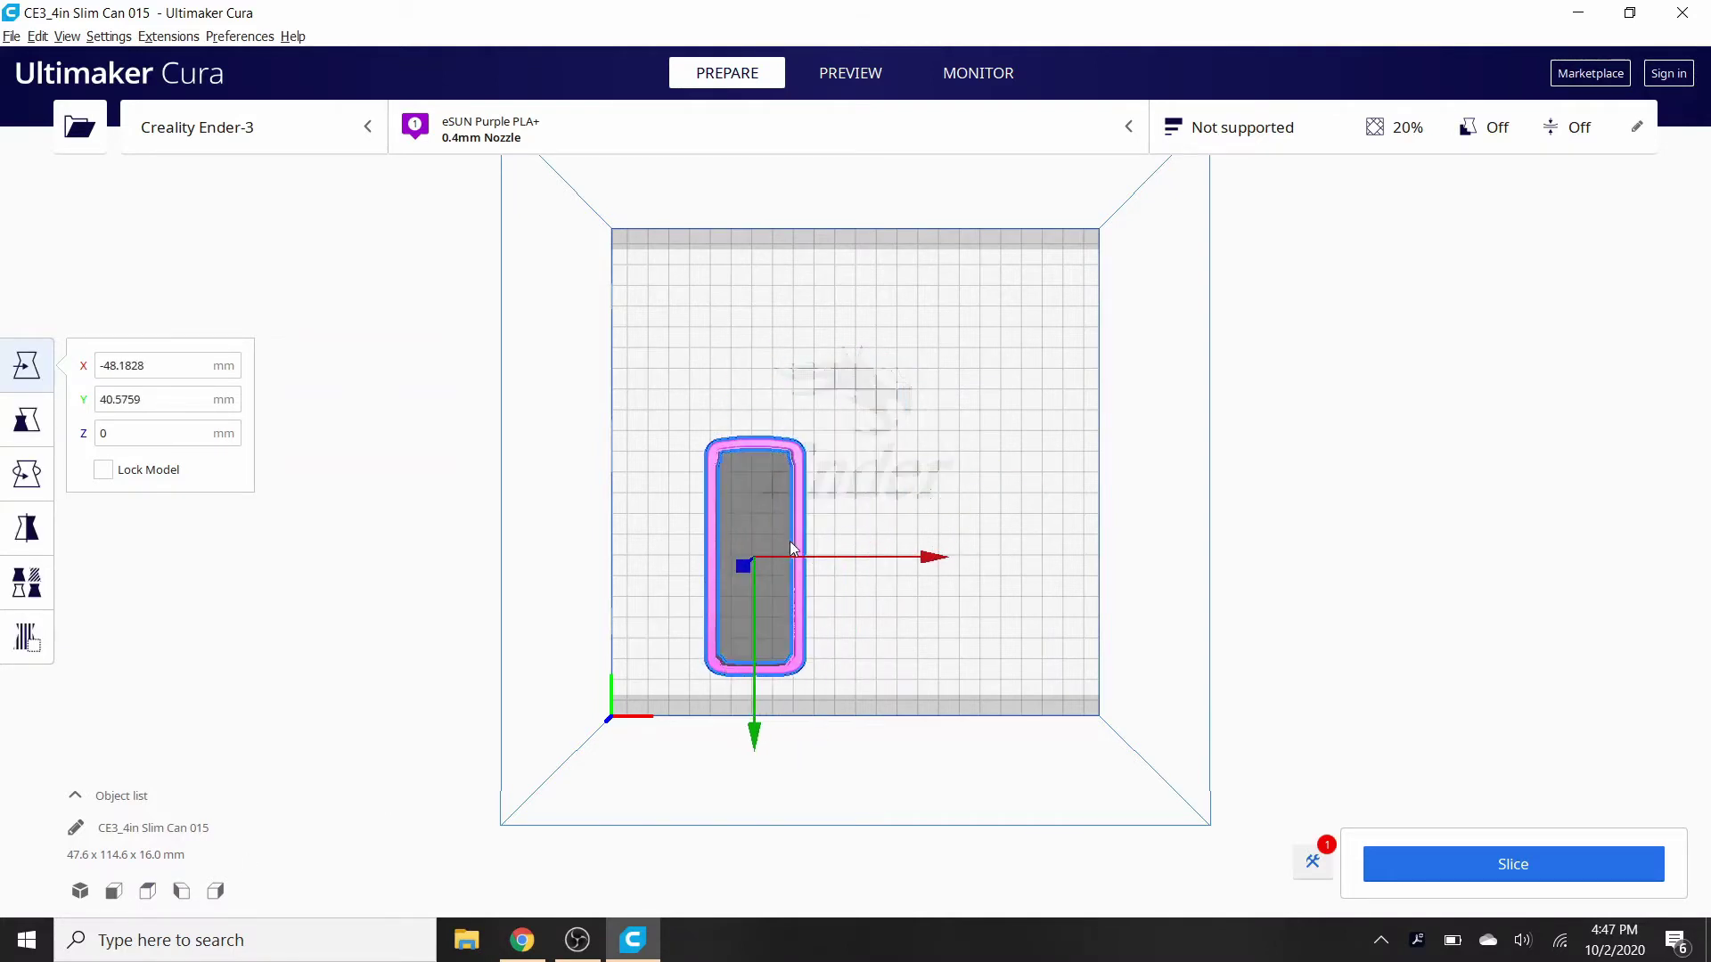
pyautogui.click(909, 459)
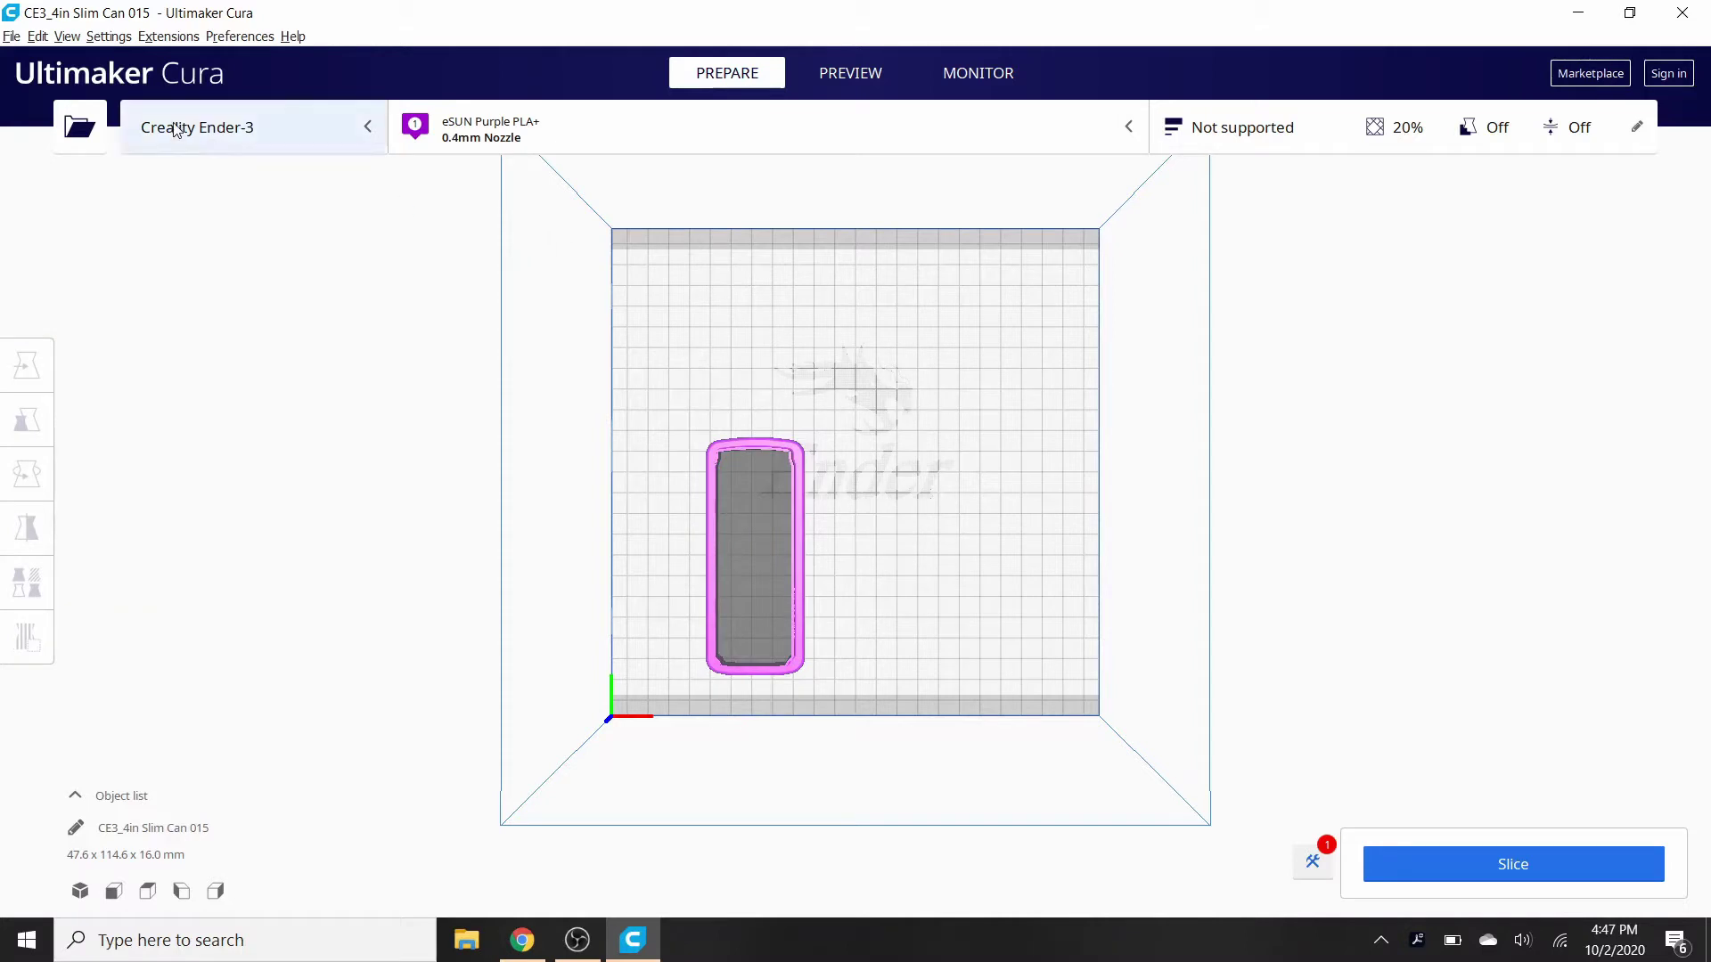
pyautogui.click(10, 37)
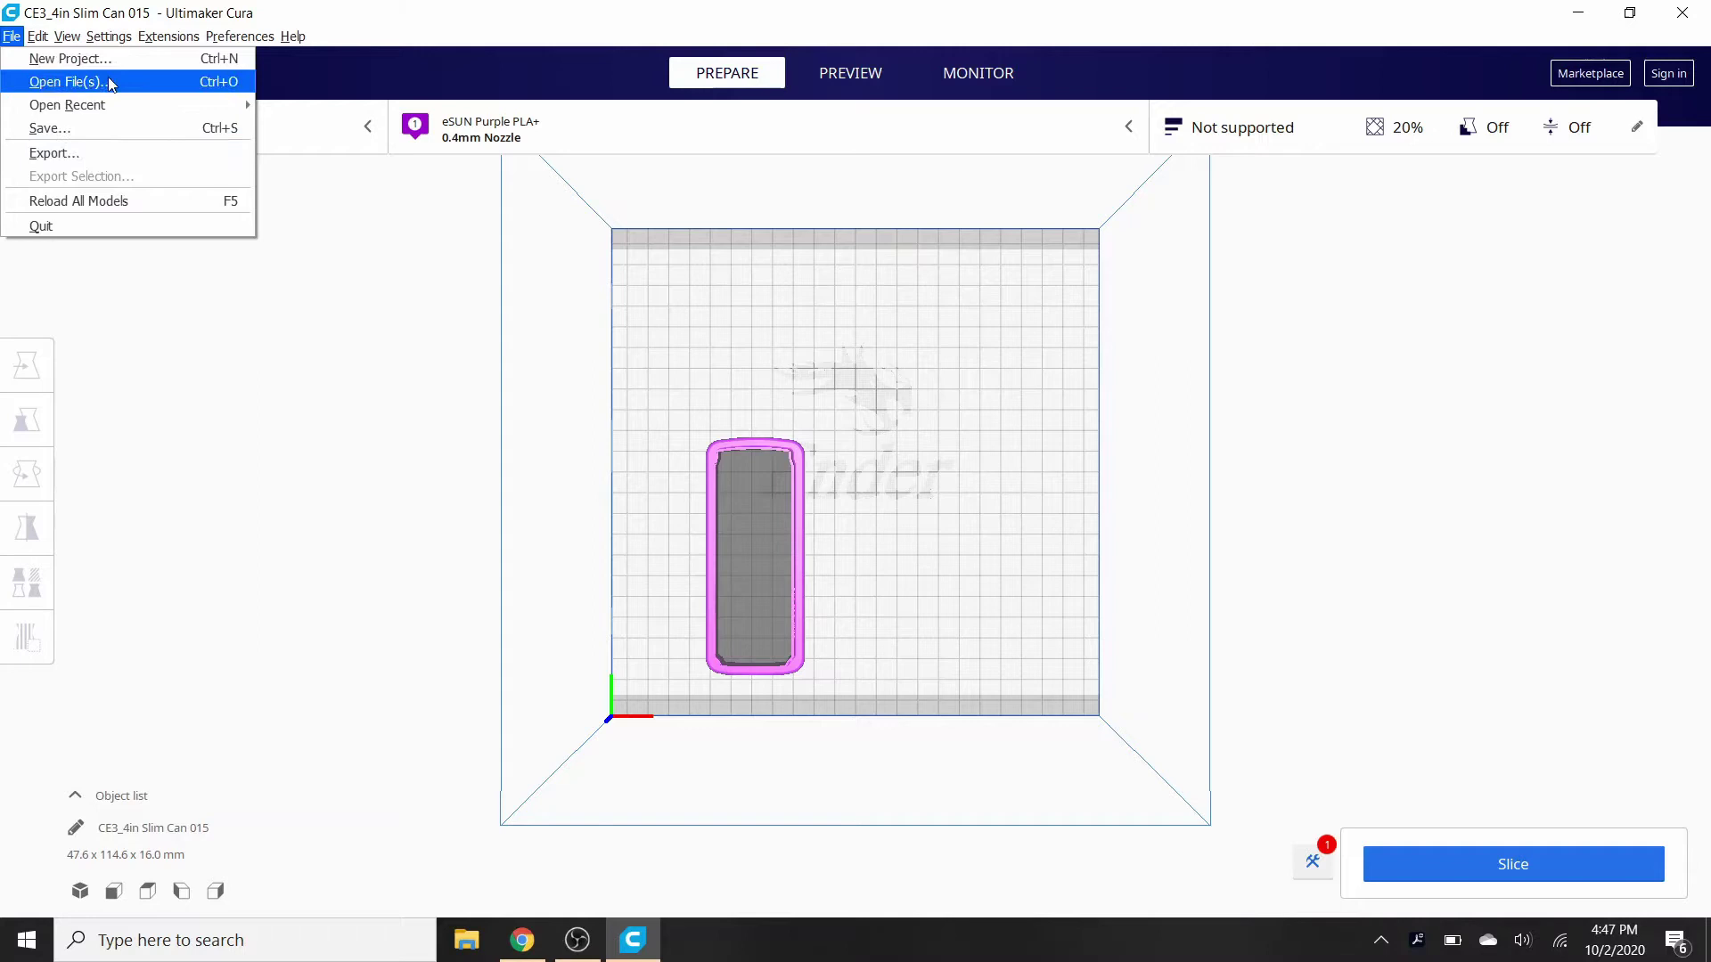
# Add the 3in Can 014 model from the Desktop and select both cans.
pyautogui.click(55, 83)
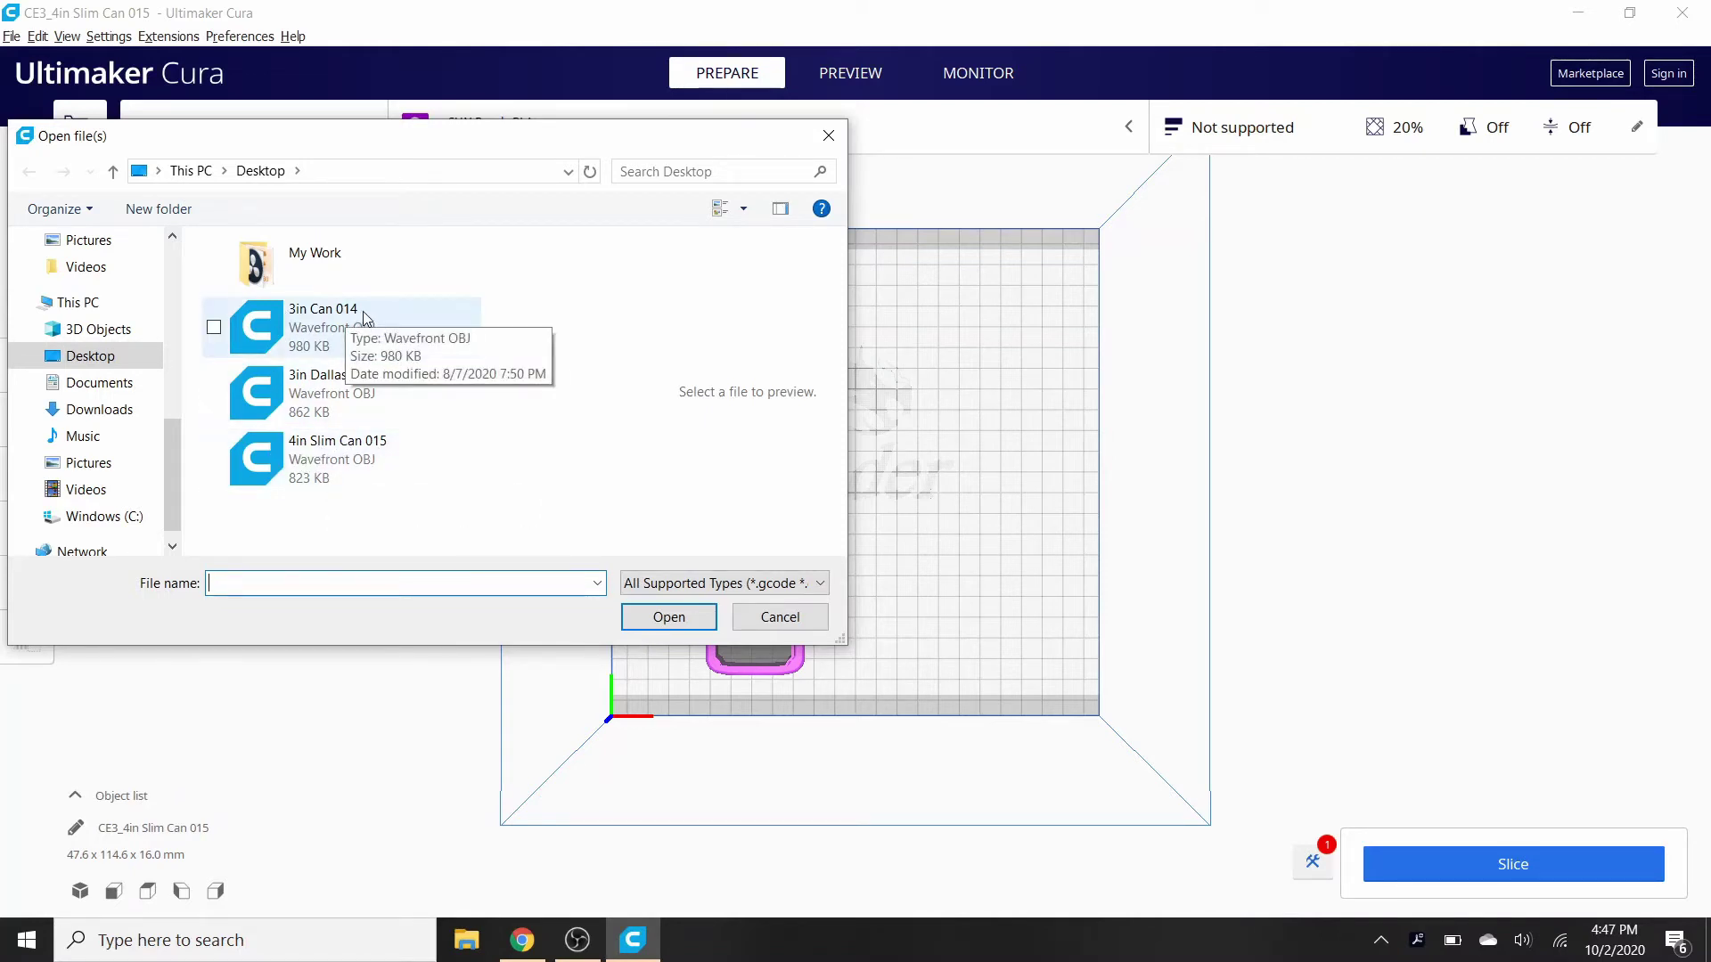
pyautogui.click(419, 337)
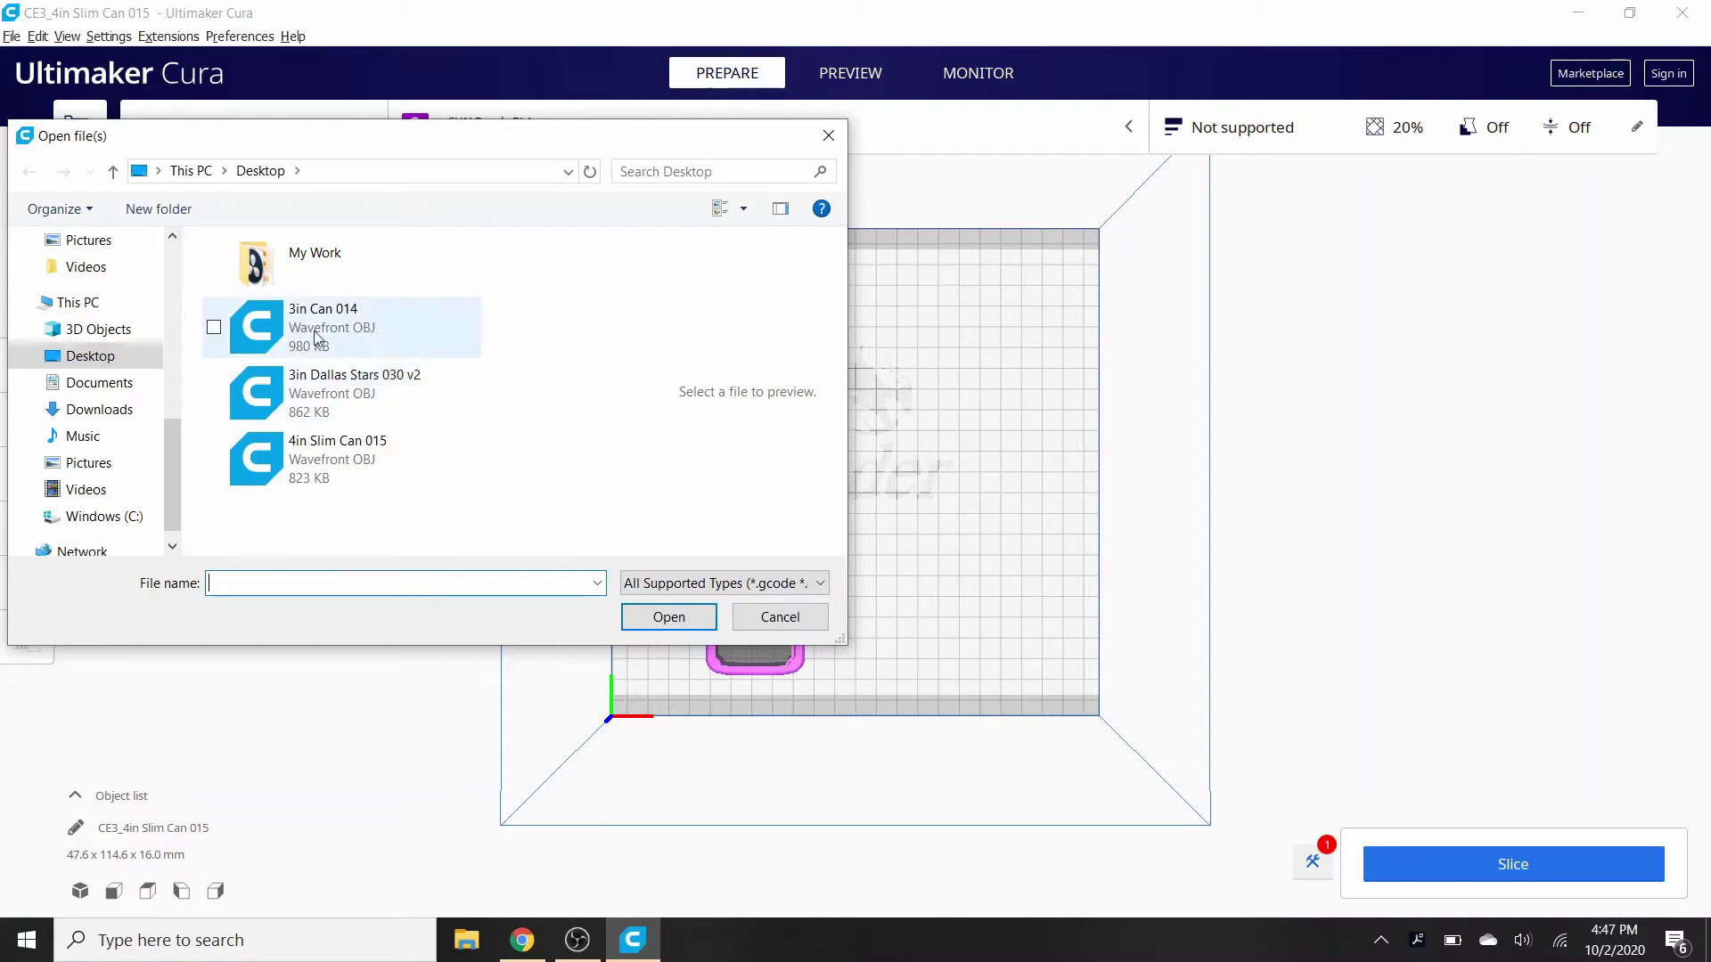
pyautogui.click(669, 617)
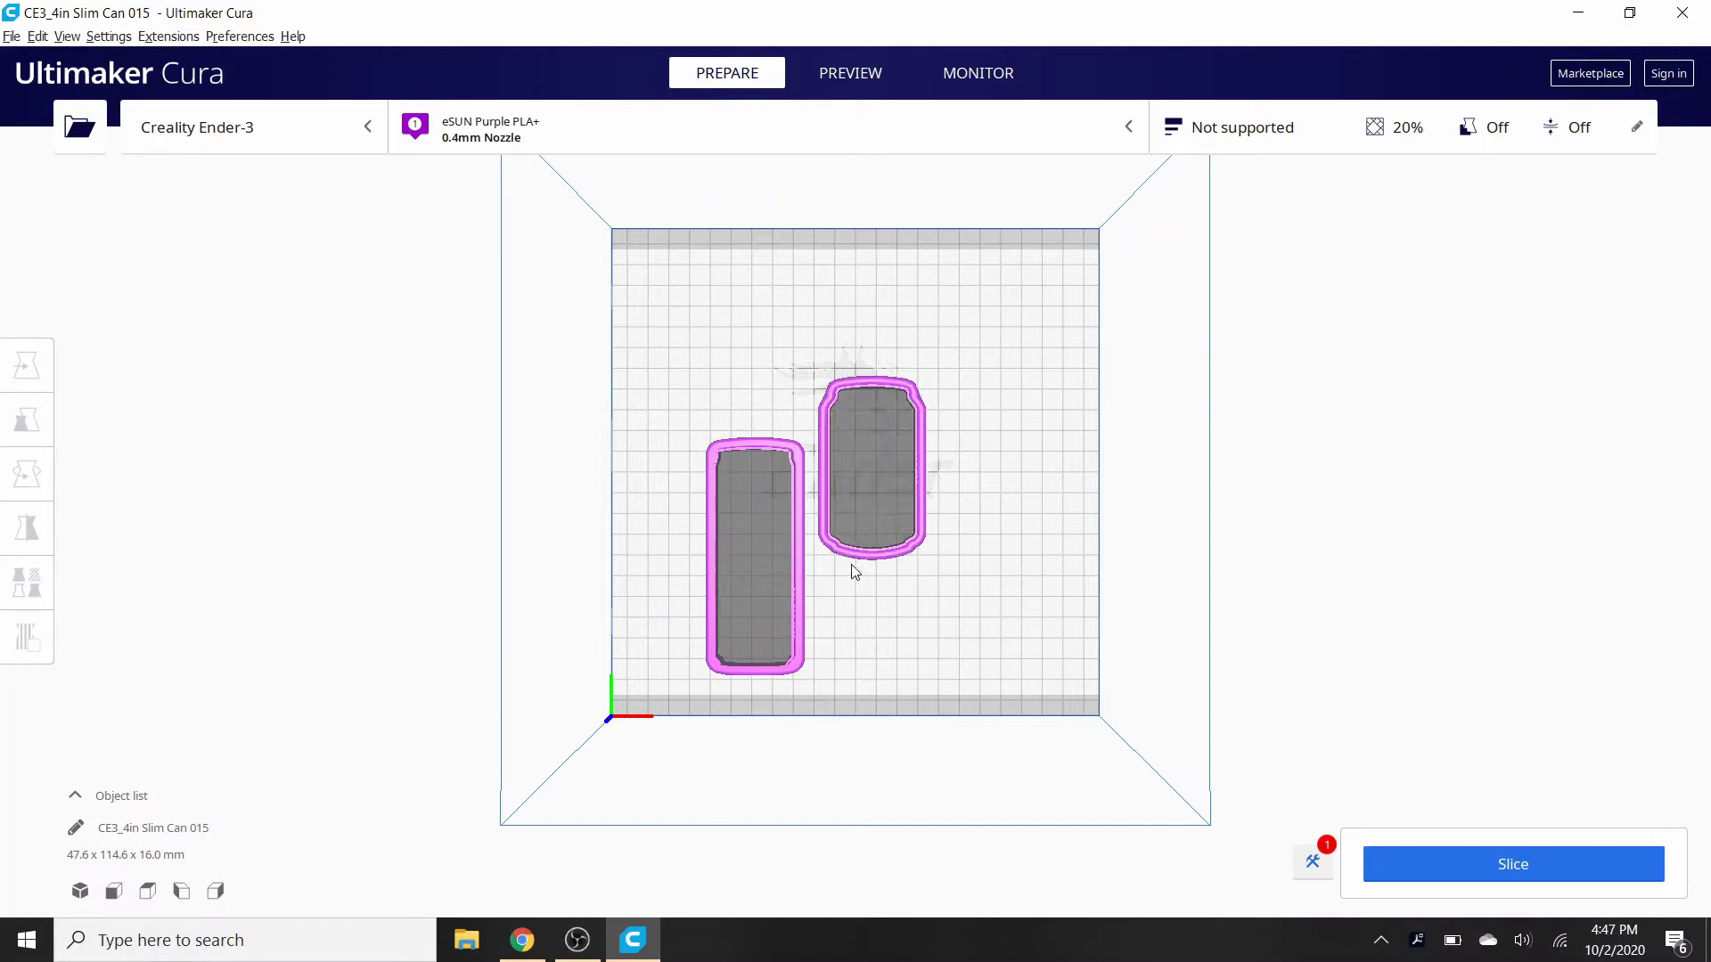
pyautogui.keyDown('ctrl'); pyautogui.click(833, 388); pyautogui.keyUp('ctrl')
# Load 3in Dallas Stars 030 v2 and select the star cutter off the plate's right edge.
pyautogui.click(12, 36)
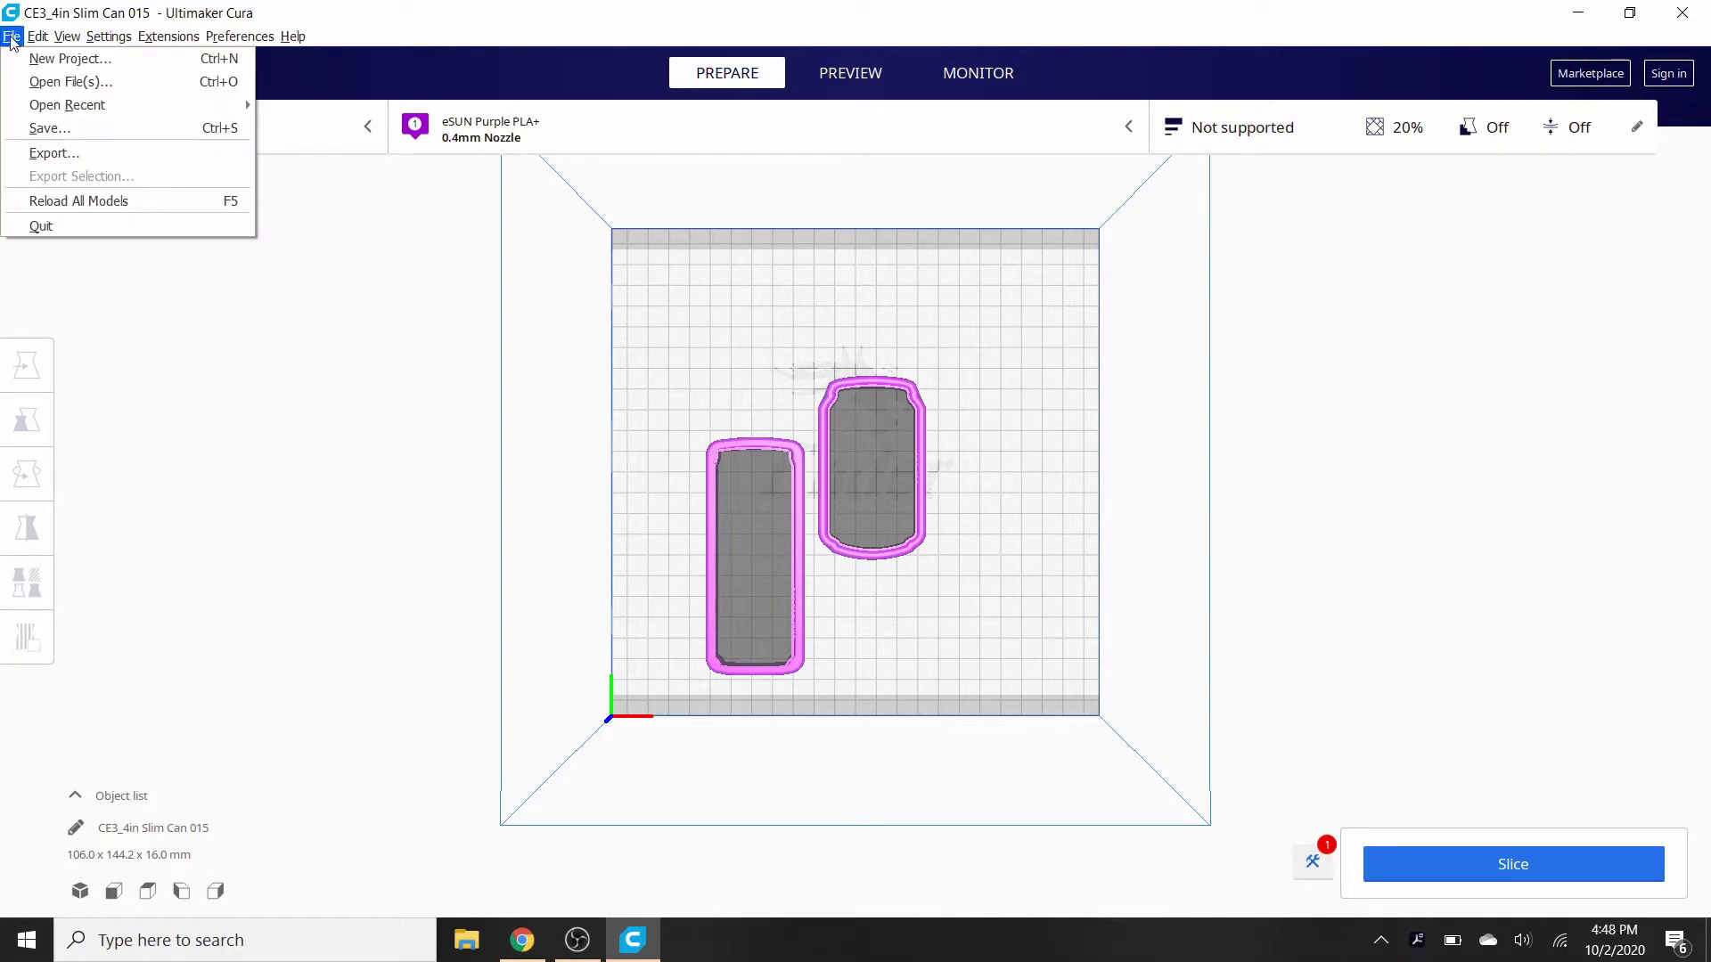
pyautogui.click(70, 81)
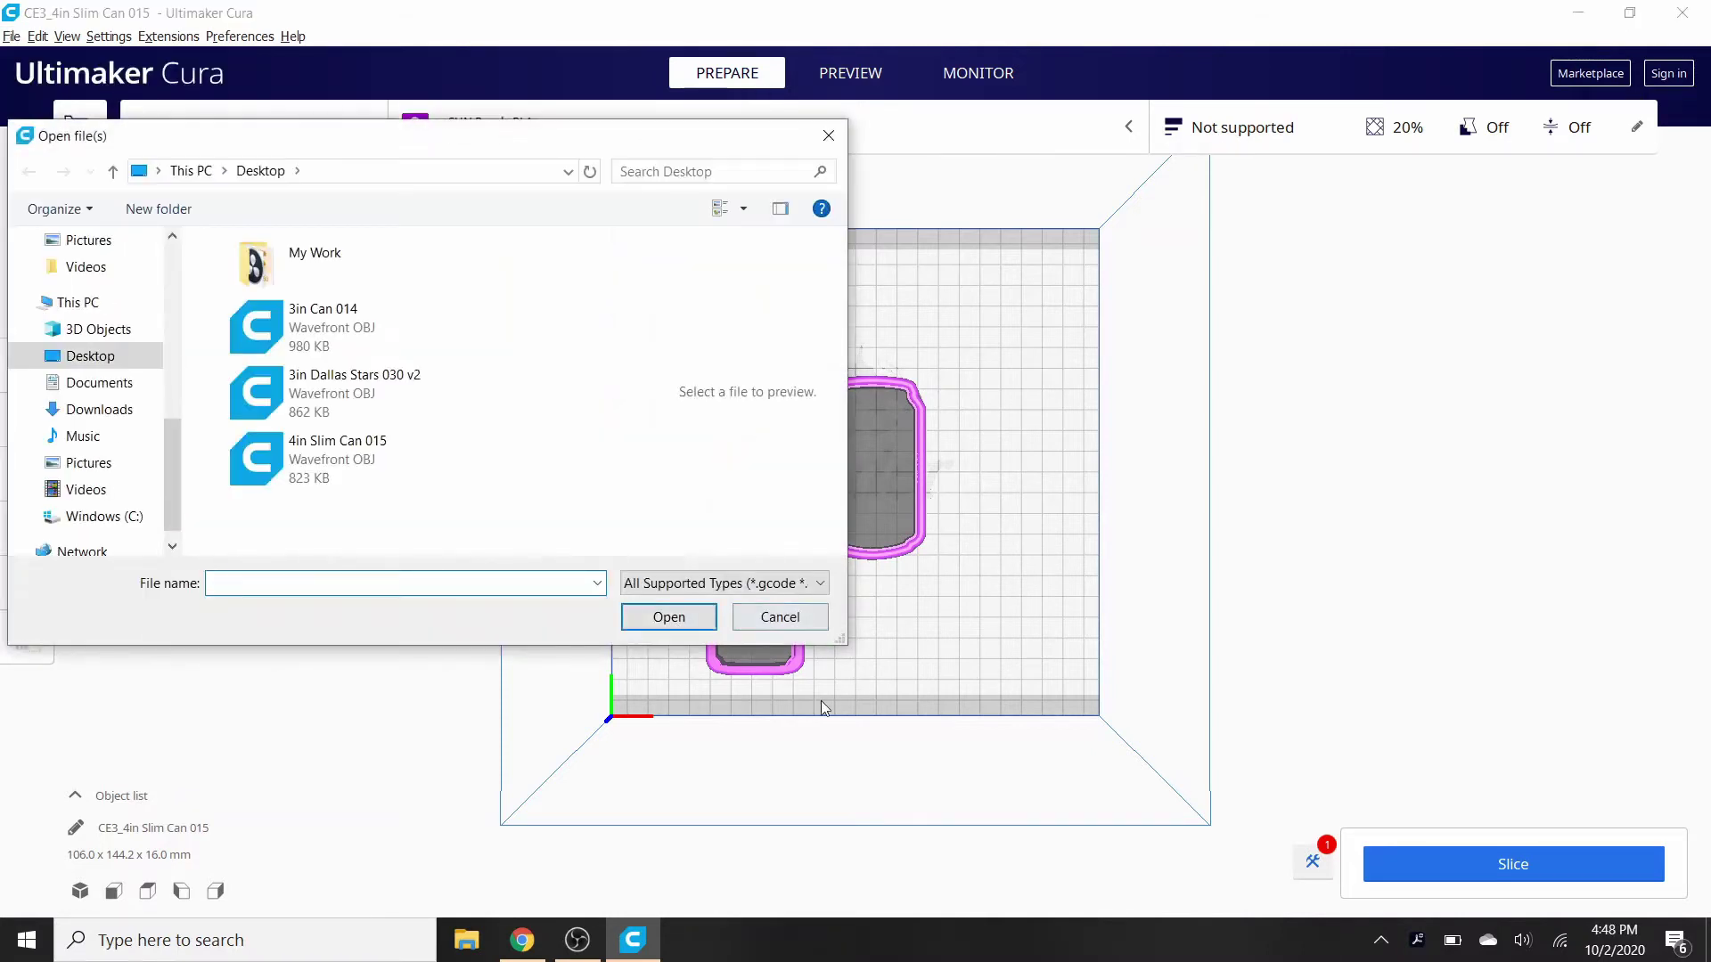
pyautogui.click(346, 407)
pyautogui.click(670, 618)
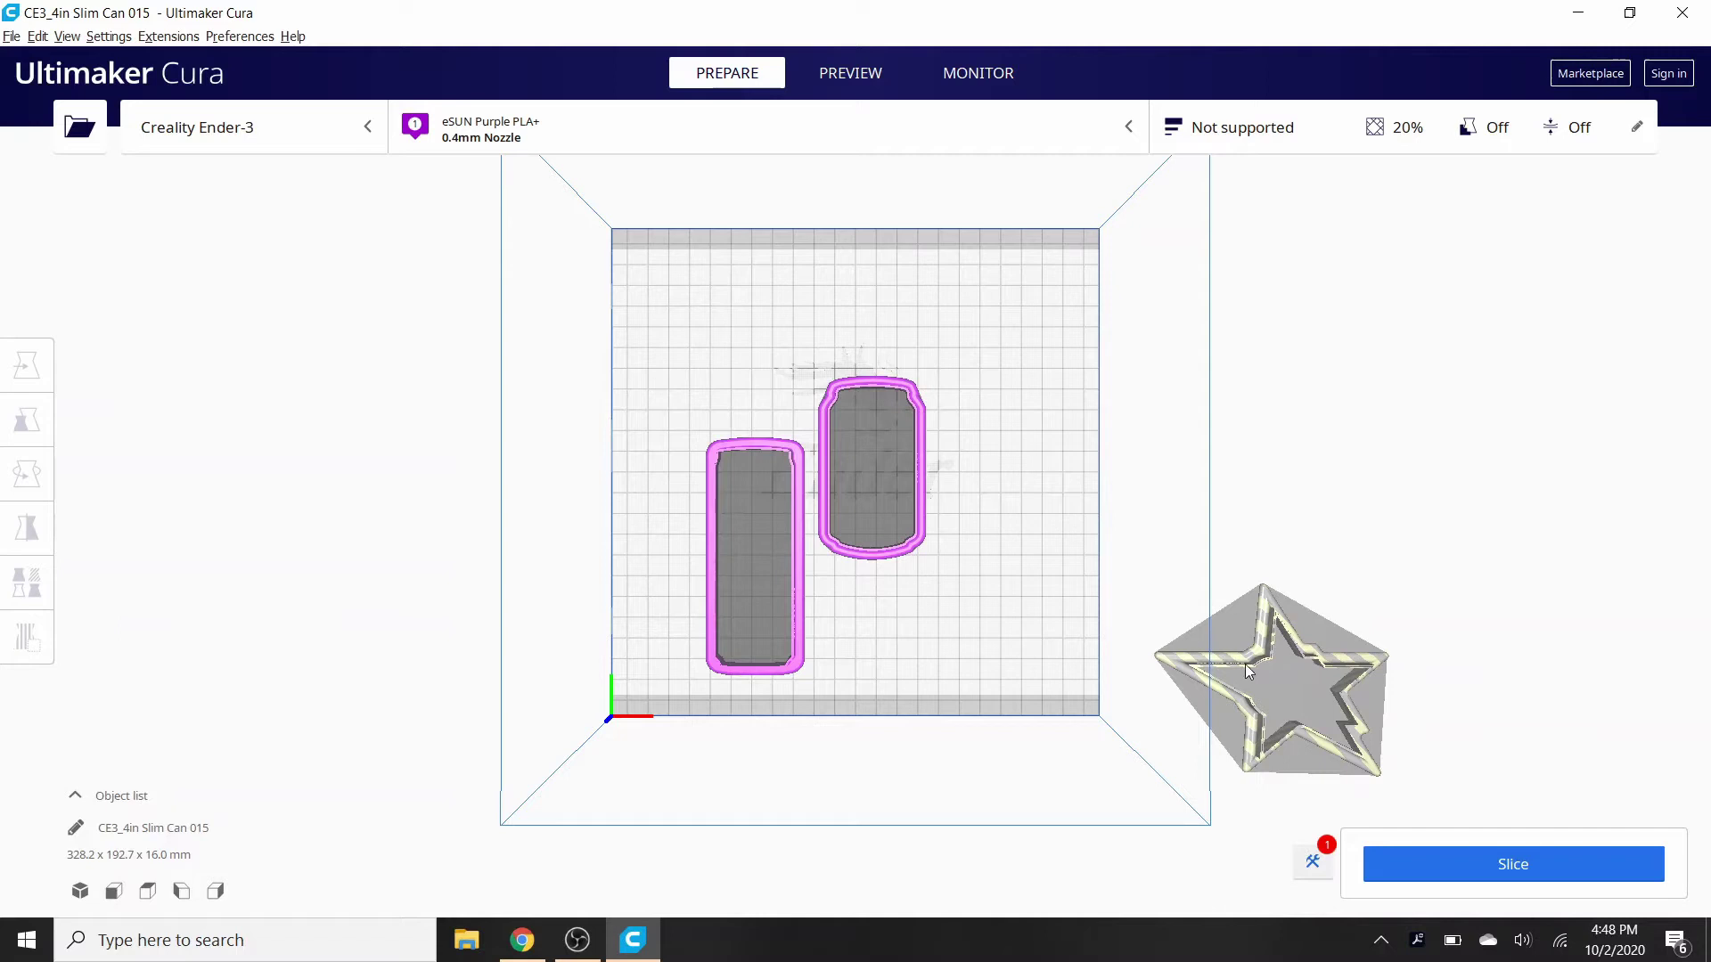
pyautogui.click(1244, 664)
# Drag the star onto the plate above the can, to X 53.93, Y -28.14.
pyautogui.moveTo(1156, 650); pyautogui.dragTo(953, 554)
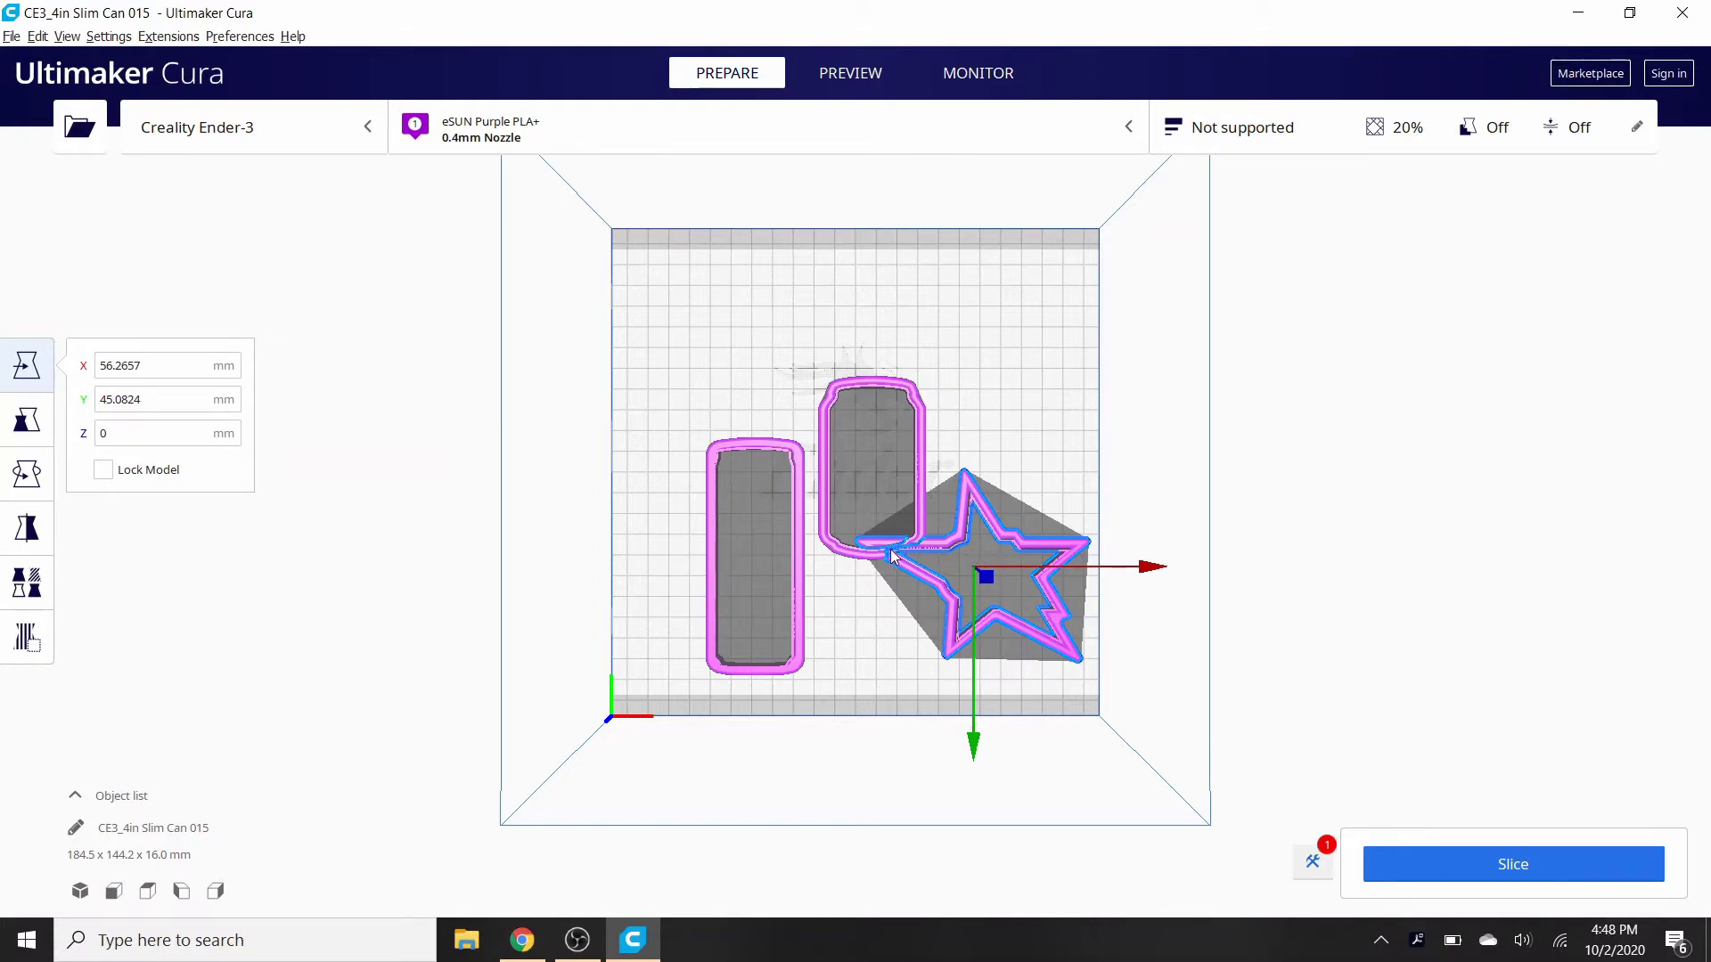
pyautogui.scroll(5, 891, 555)
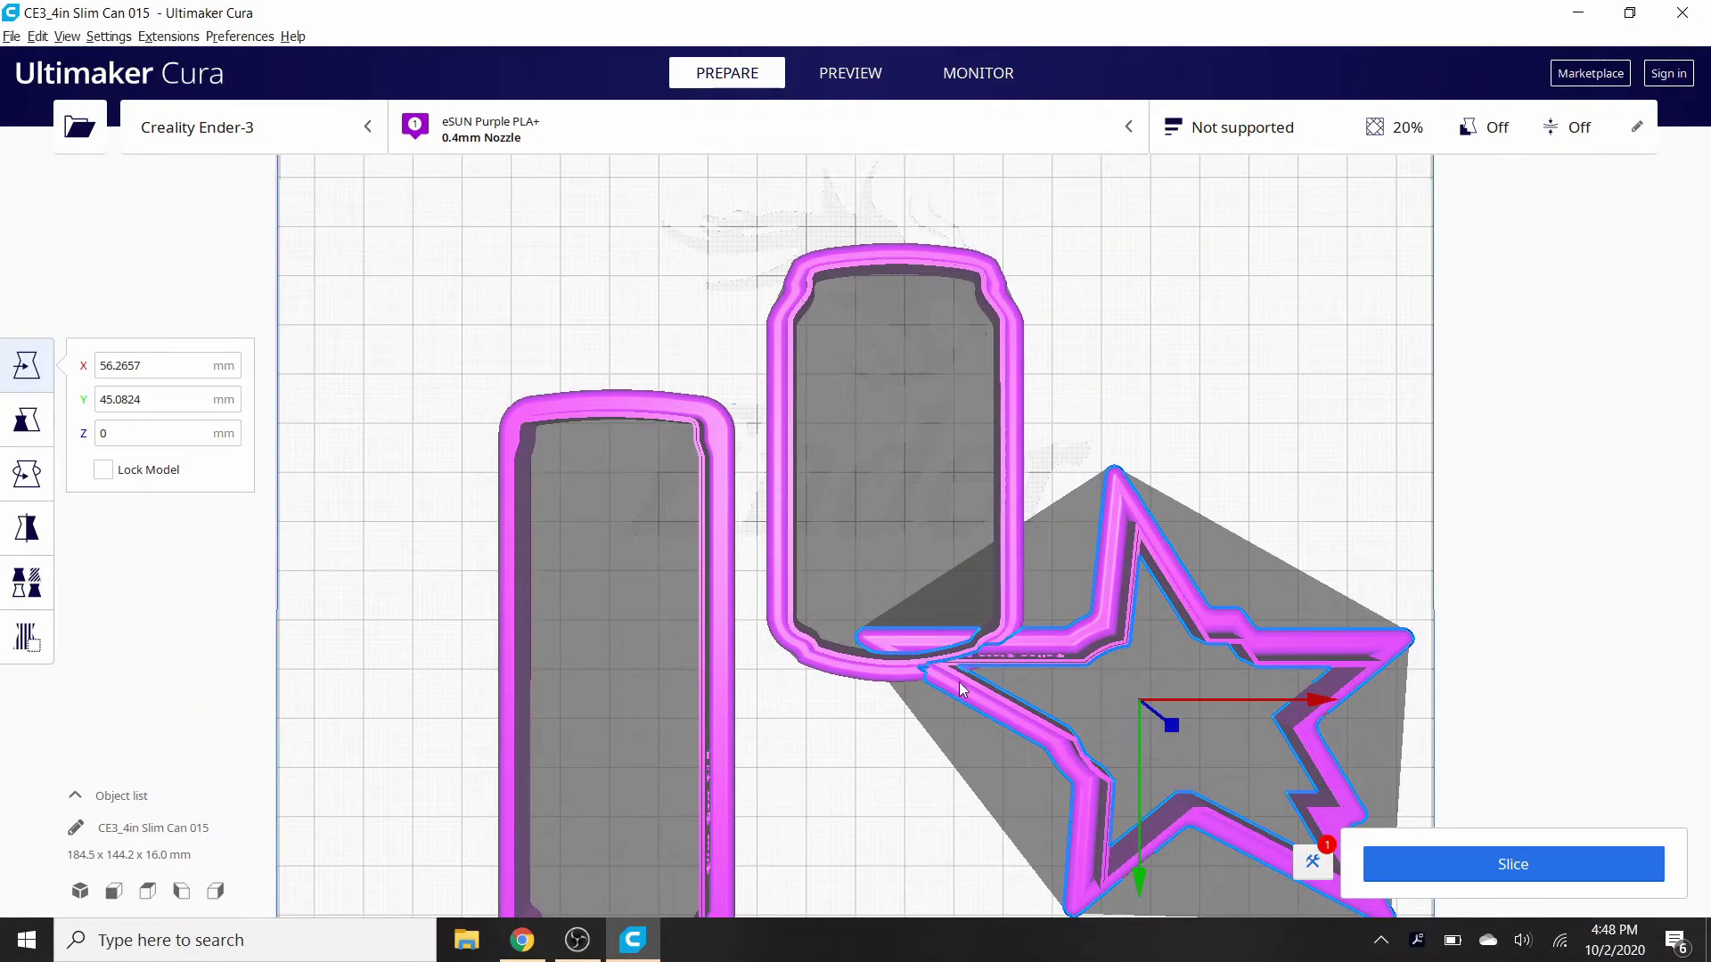
pyautogui.moveTo(1103, 656); pyautogui.dragTo(1093, 284)
pyautogui.scroll(-5, 907, 531)
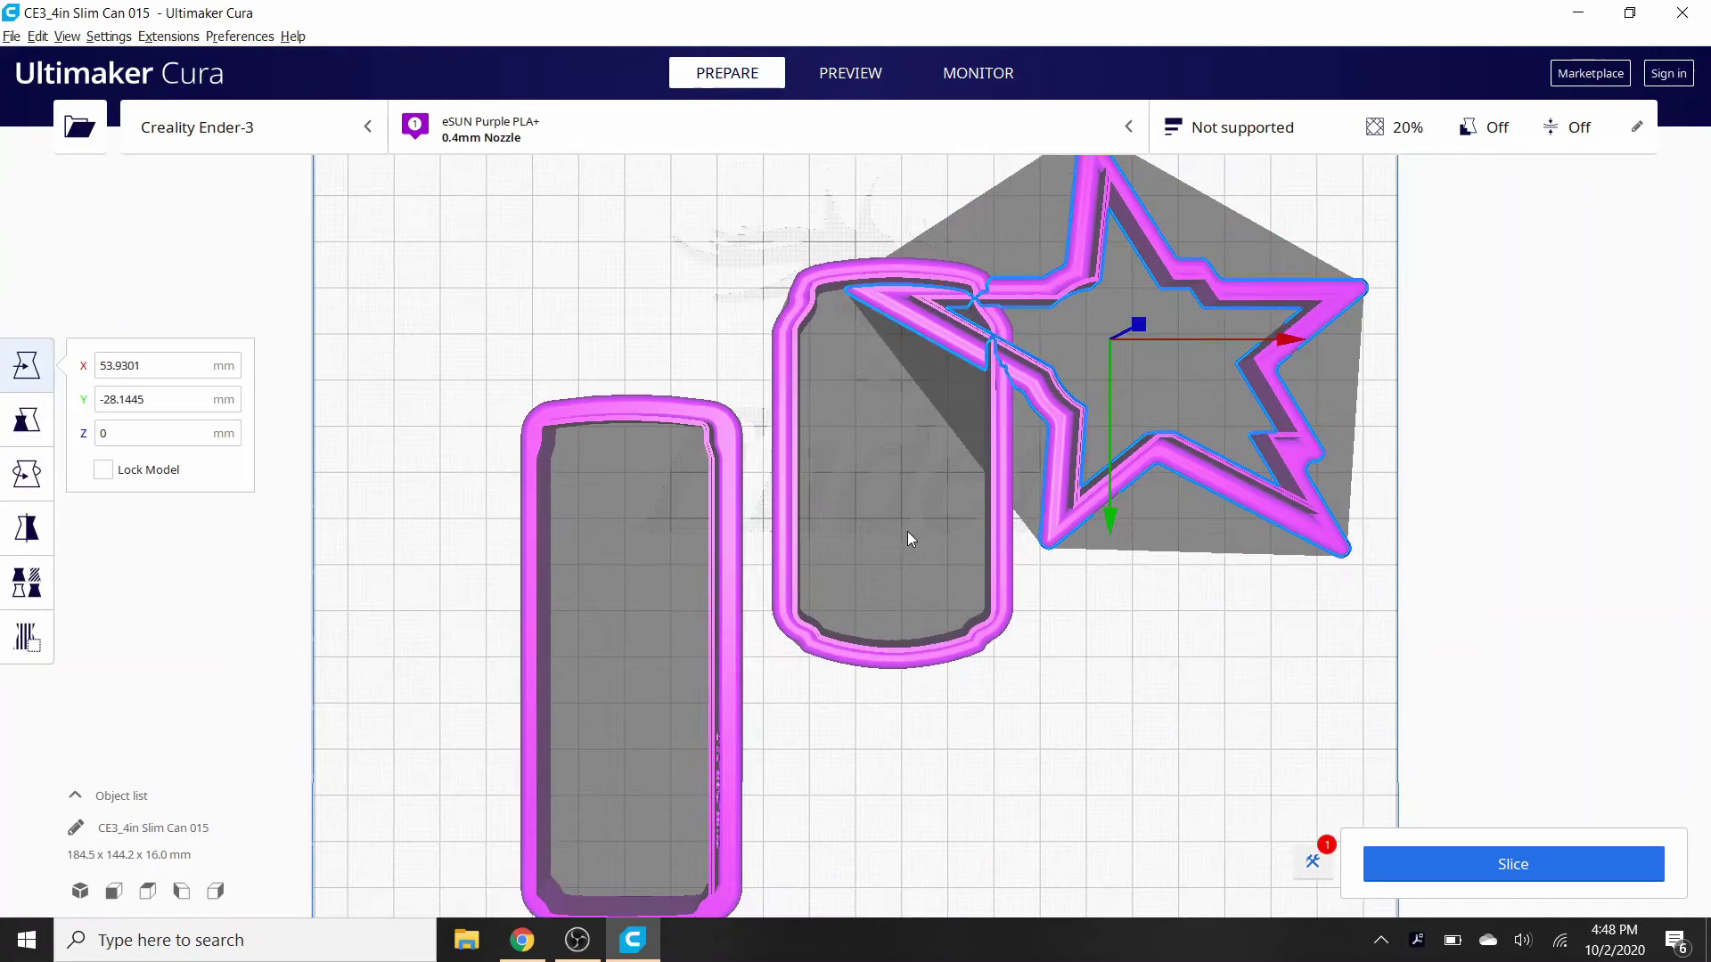
pyautogui.scroll(-3, 812, 569)
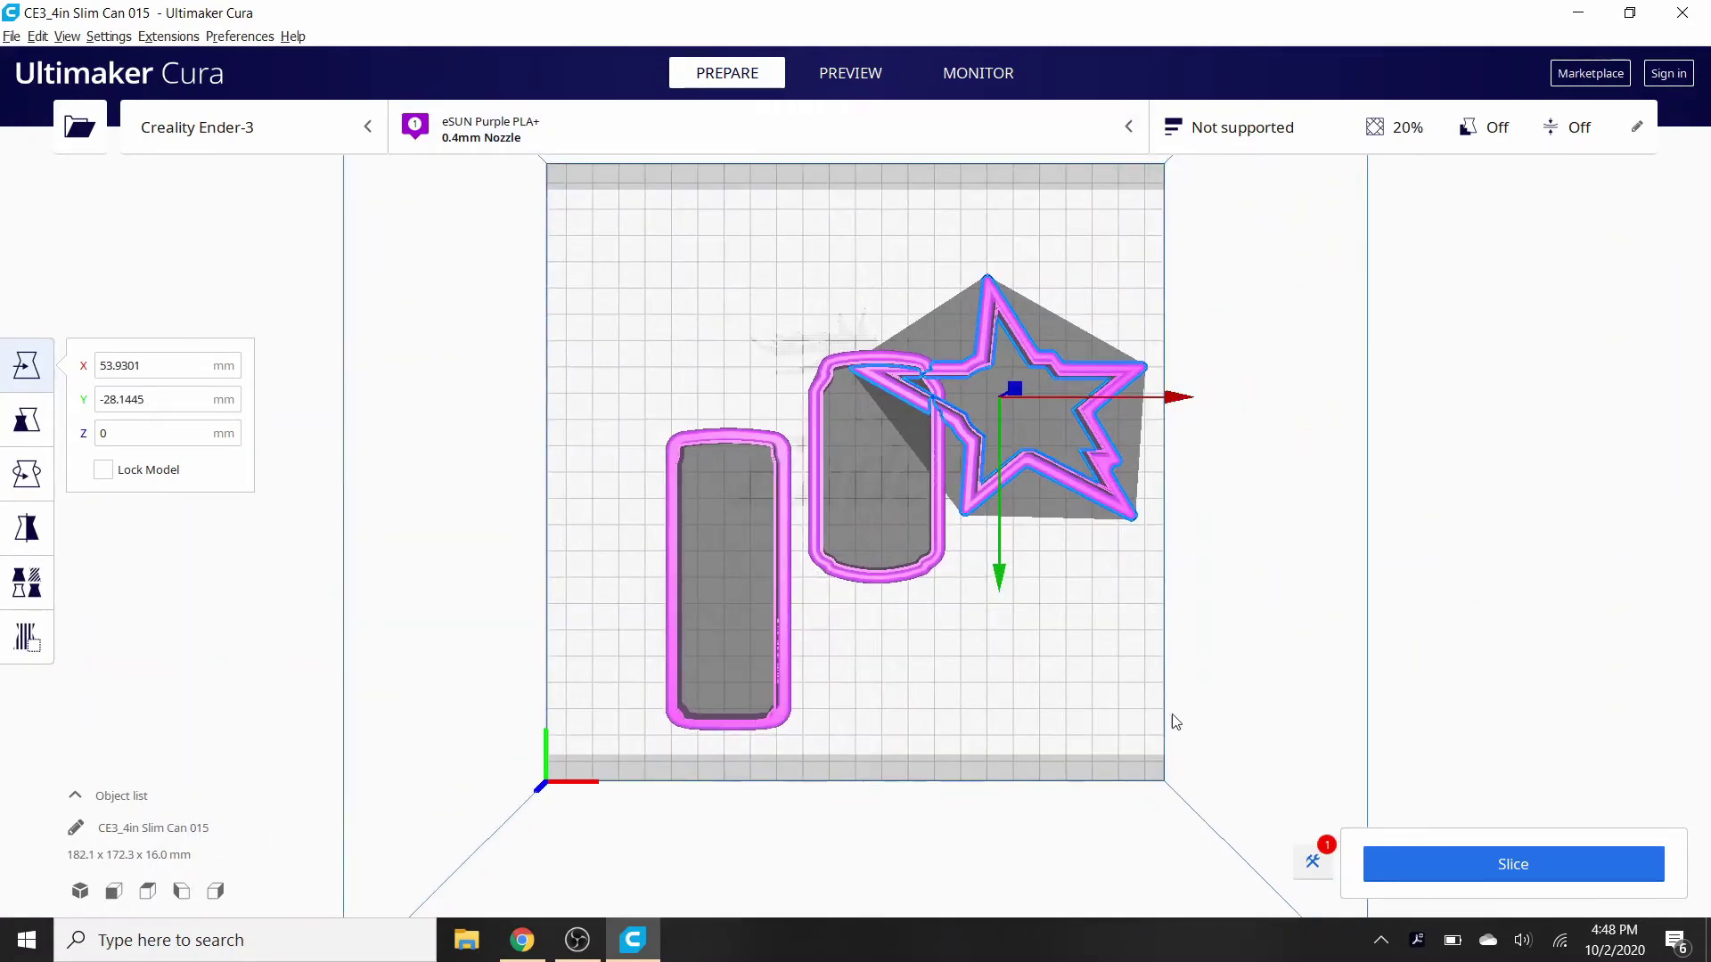
# Place the can lower right, the star top centre and the slim can left; can ends at X 37.10, Y 53.16.
pyautogui.click(902, 571)
pyautogui.moveTo(918, 579); pyautogui.dragTo(1057, 726)
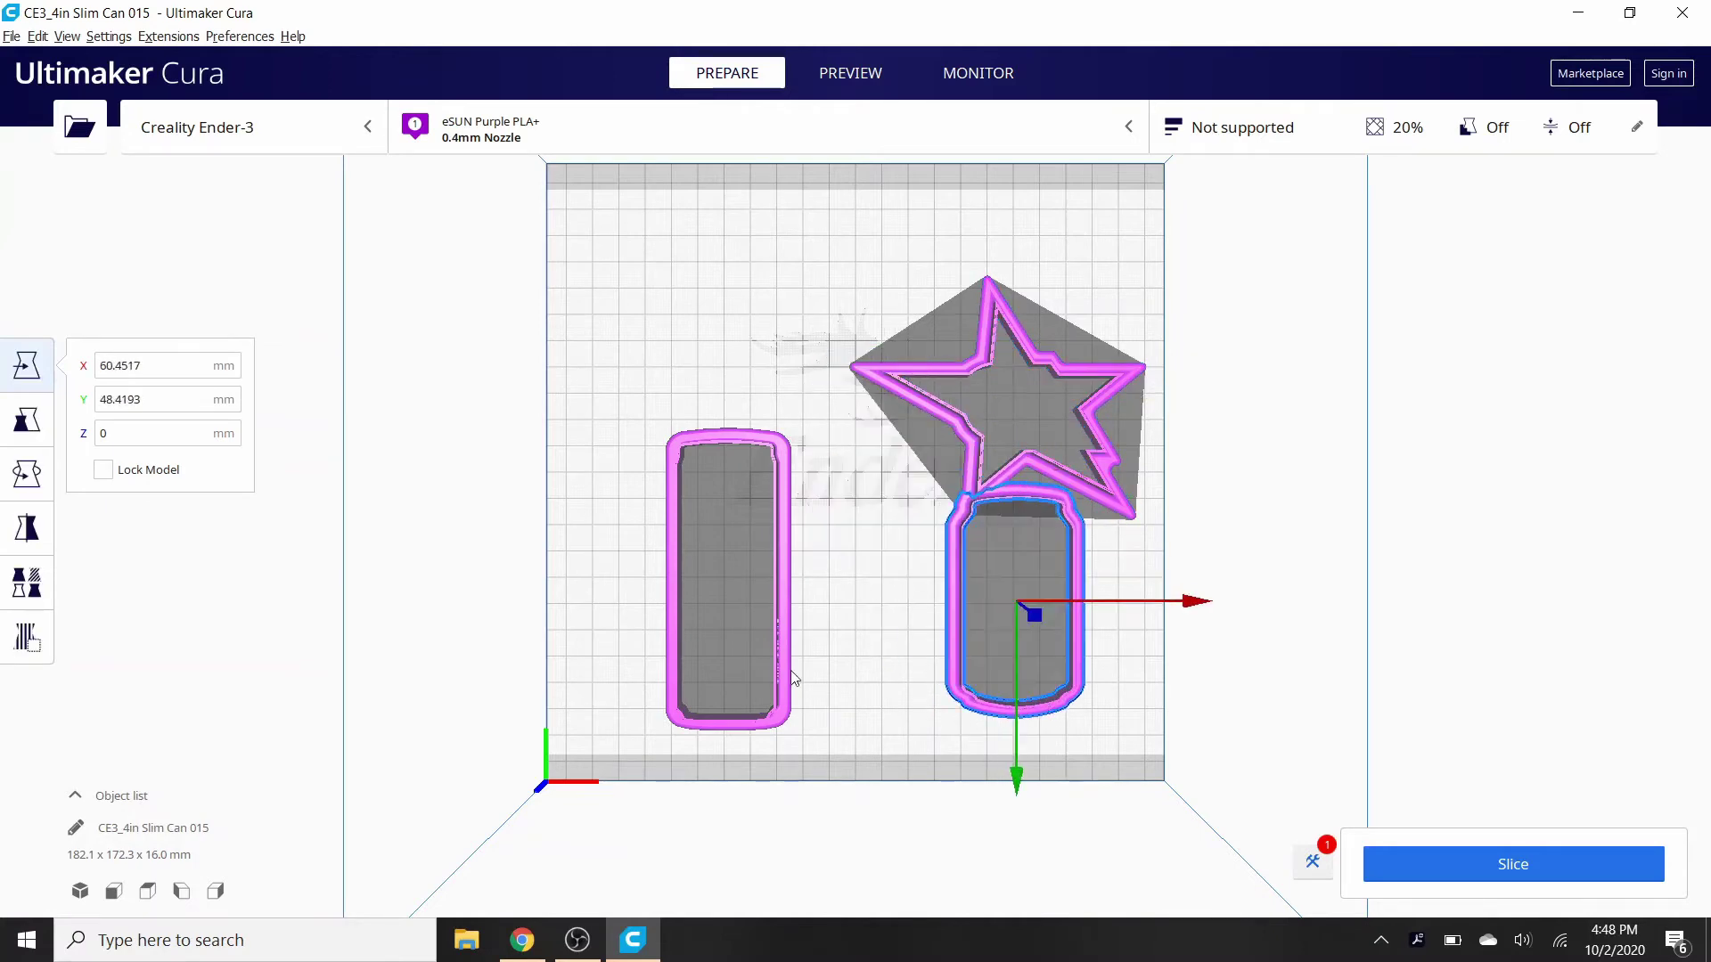
pyautogui.click(975, 442)
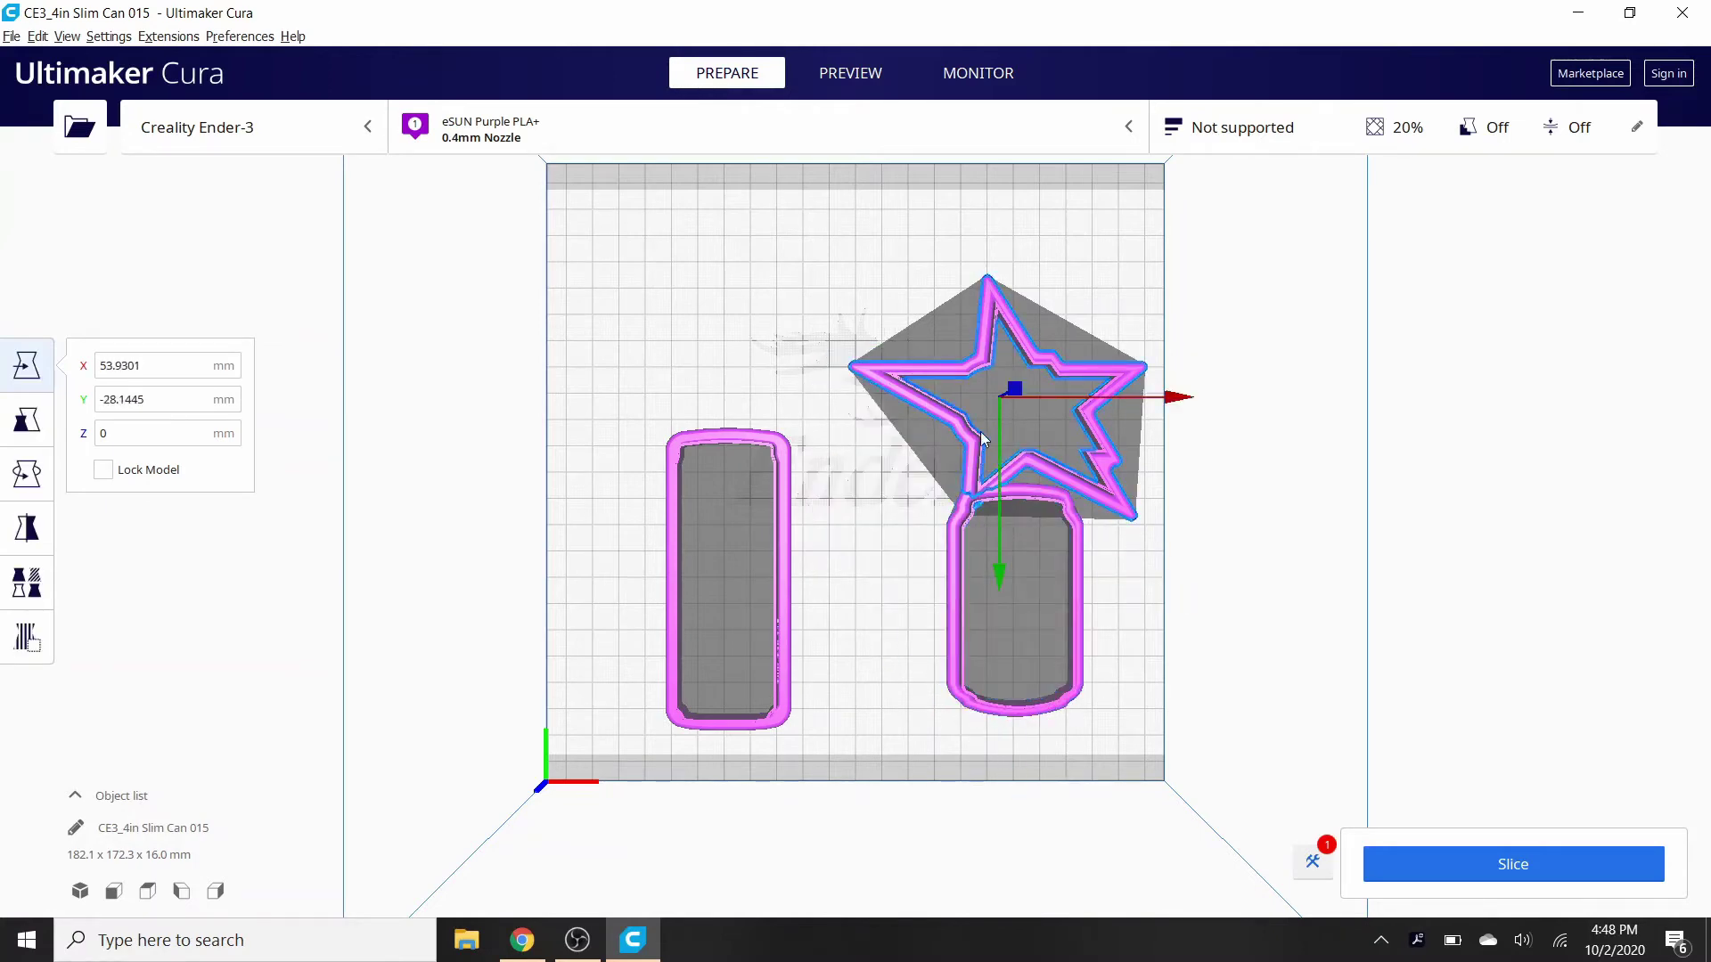
pyautogui.moveTo(955, 436); pyautogui.dragTo(836, 371)
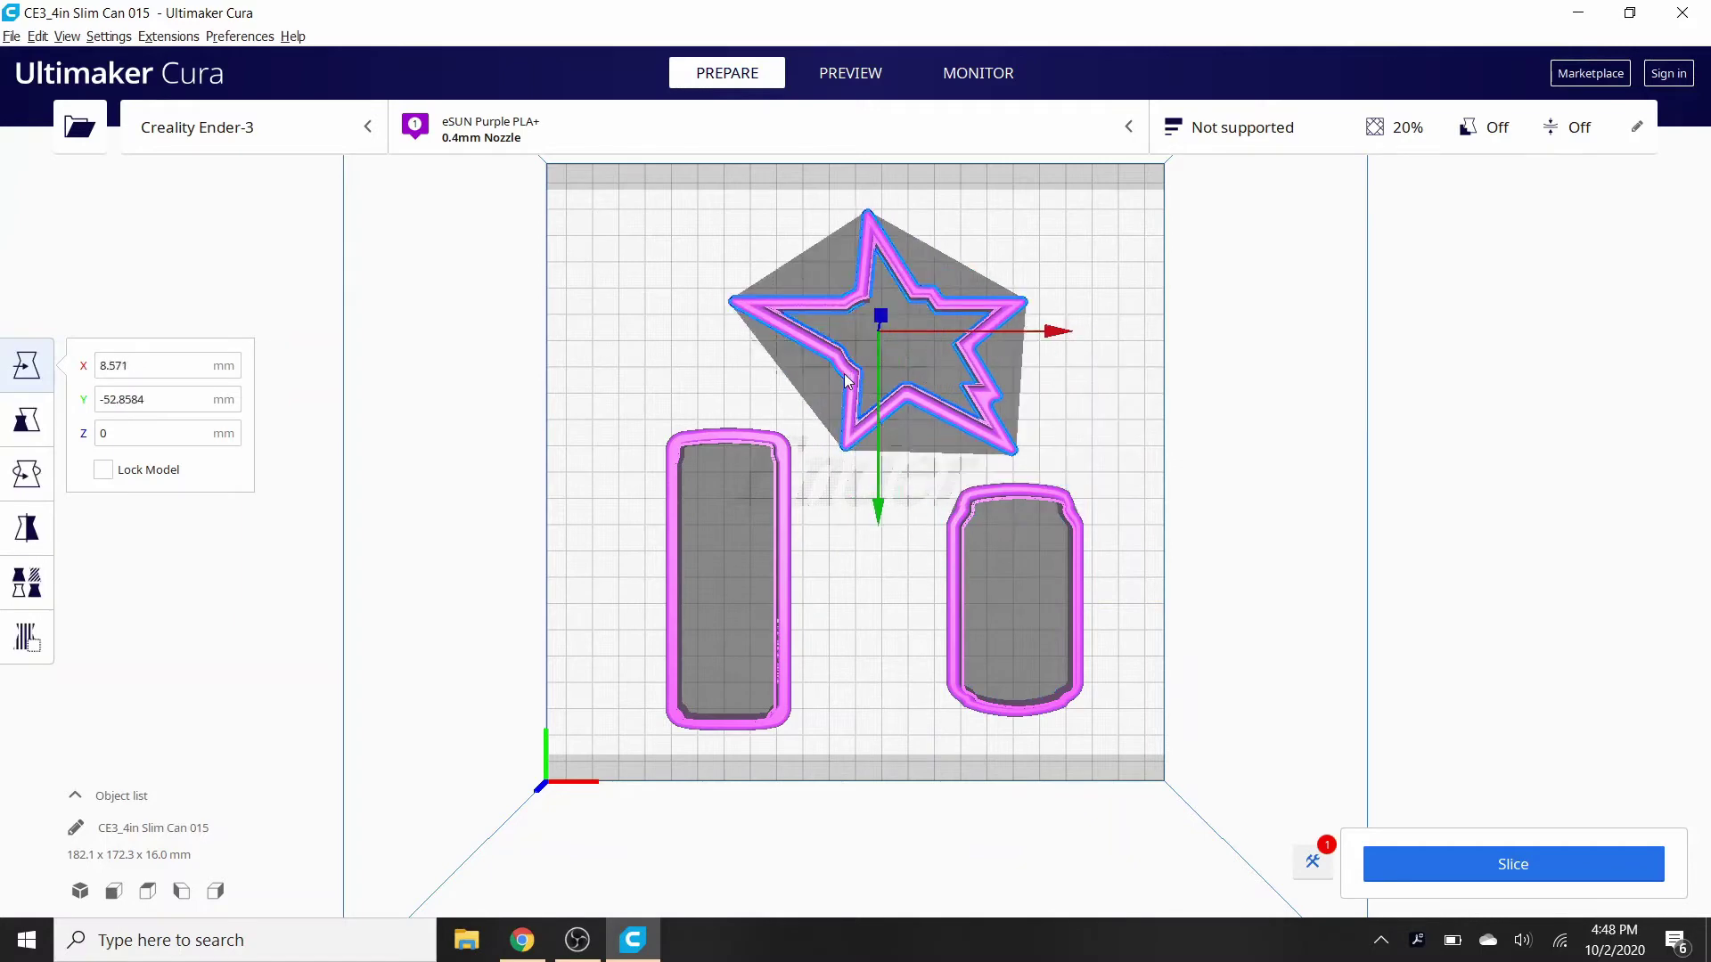
pyautogui.click(787, 656)
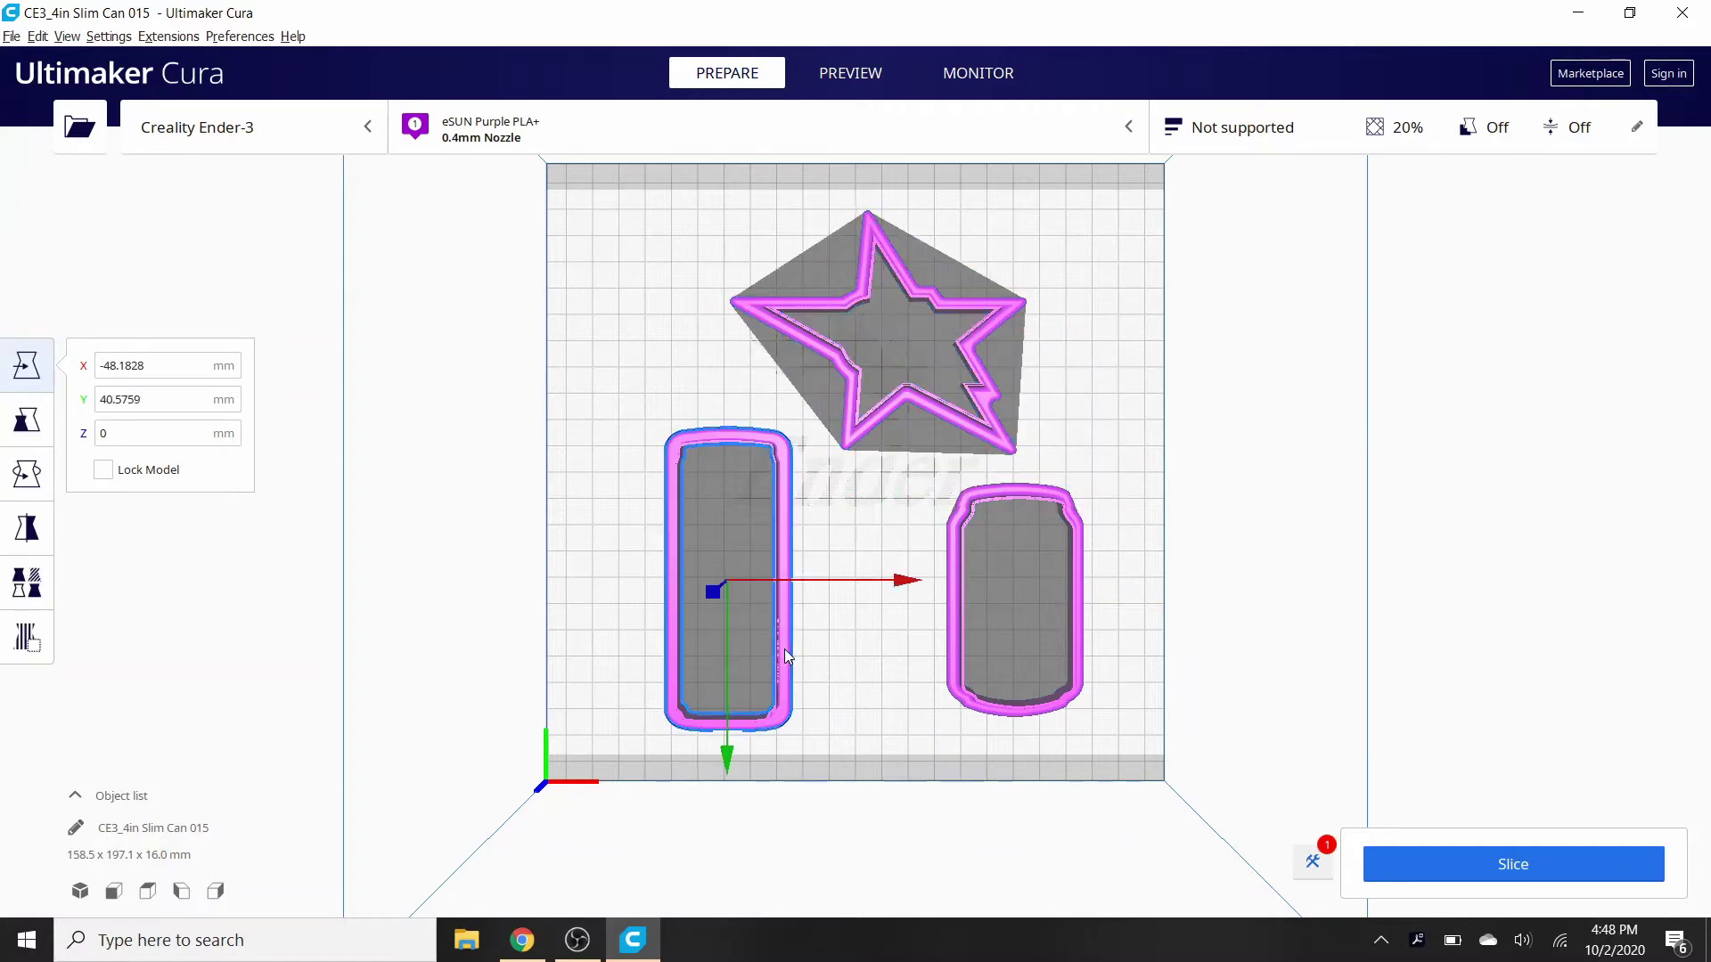
pyautogui.moveTo(788, 657); pyautogui.dragTo(762, 620)
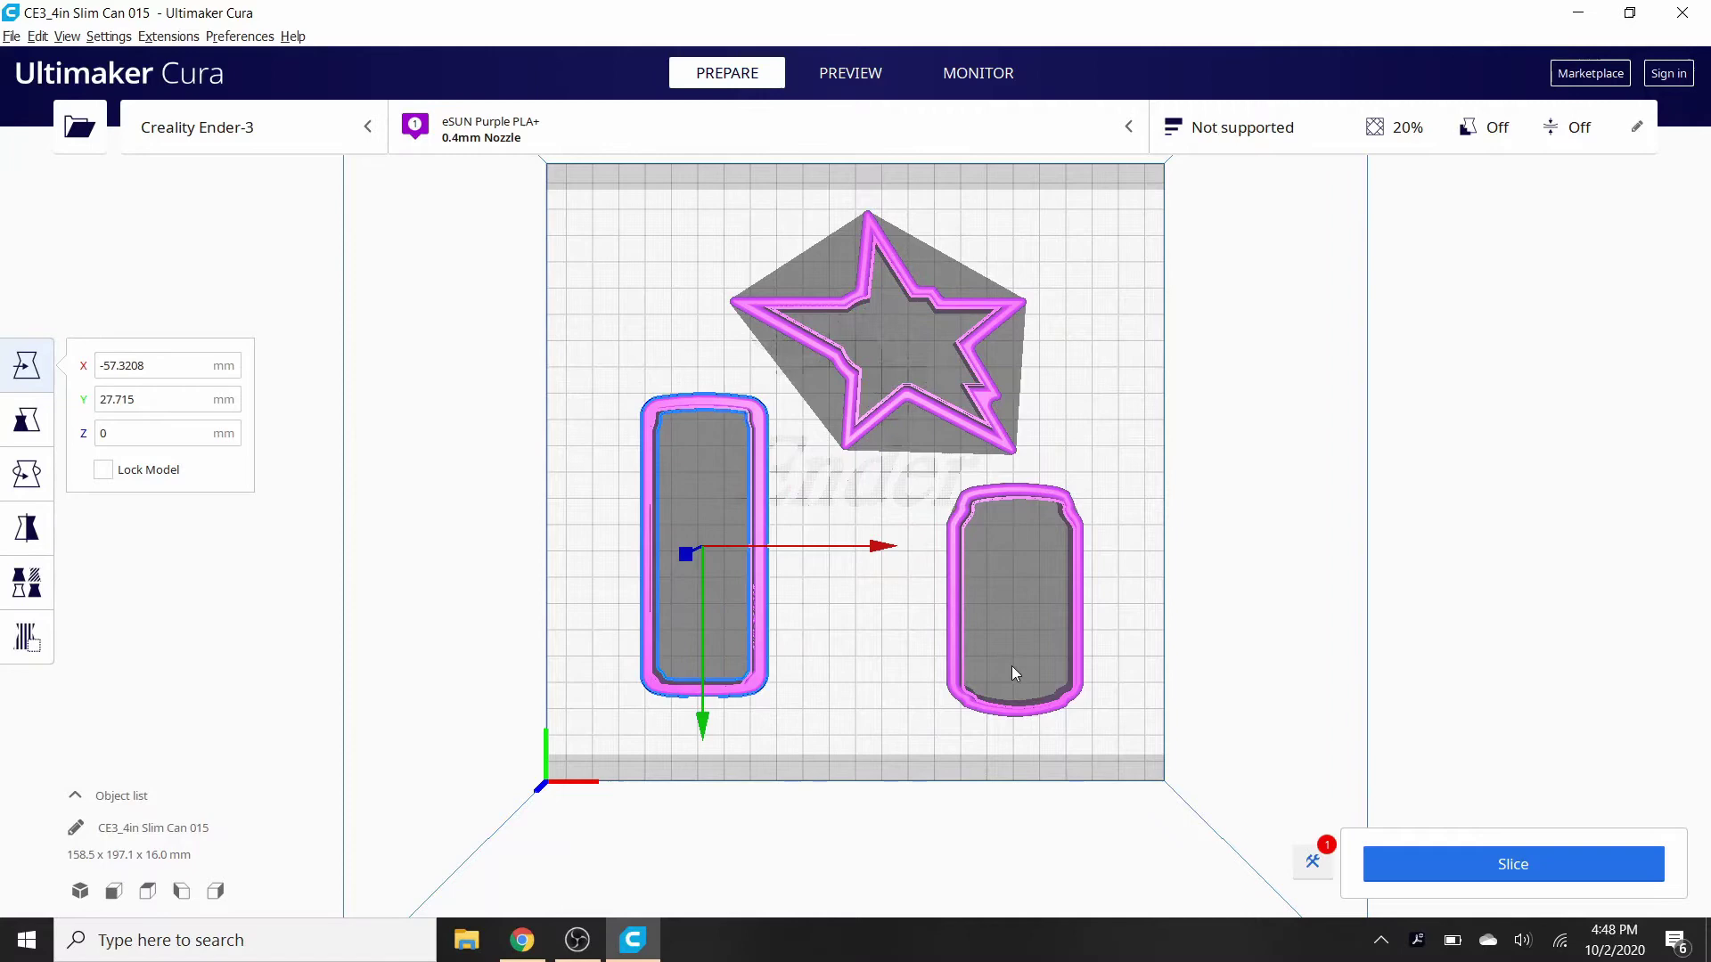
pyautogui.click(955, 687)
pyautogui.moveTo(956, 686); pyautogui.dragTo(922, 685)
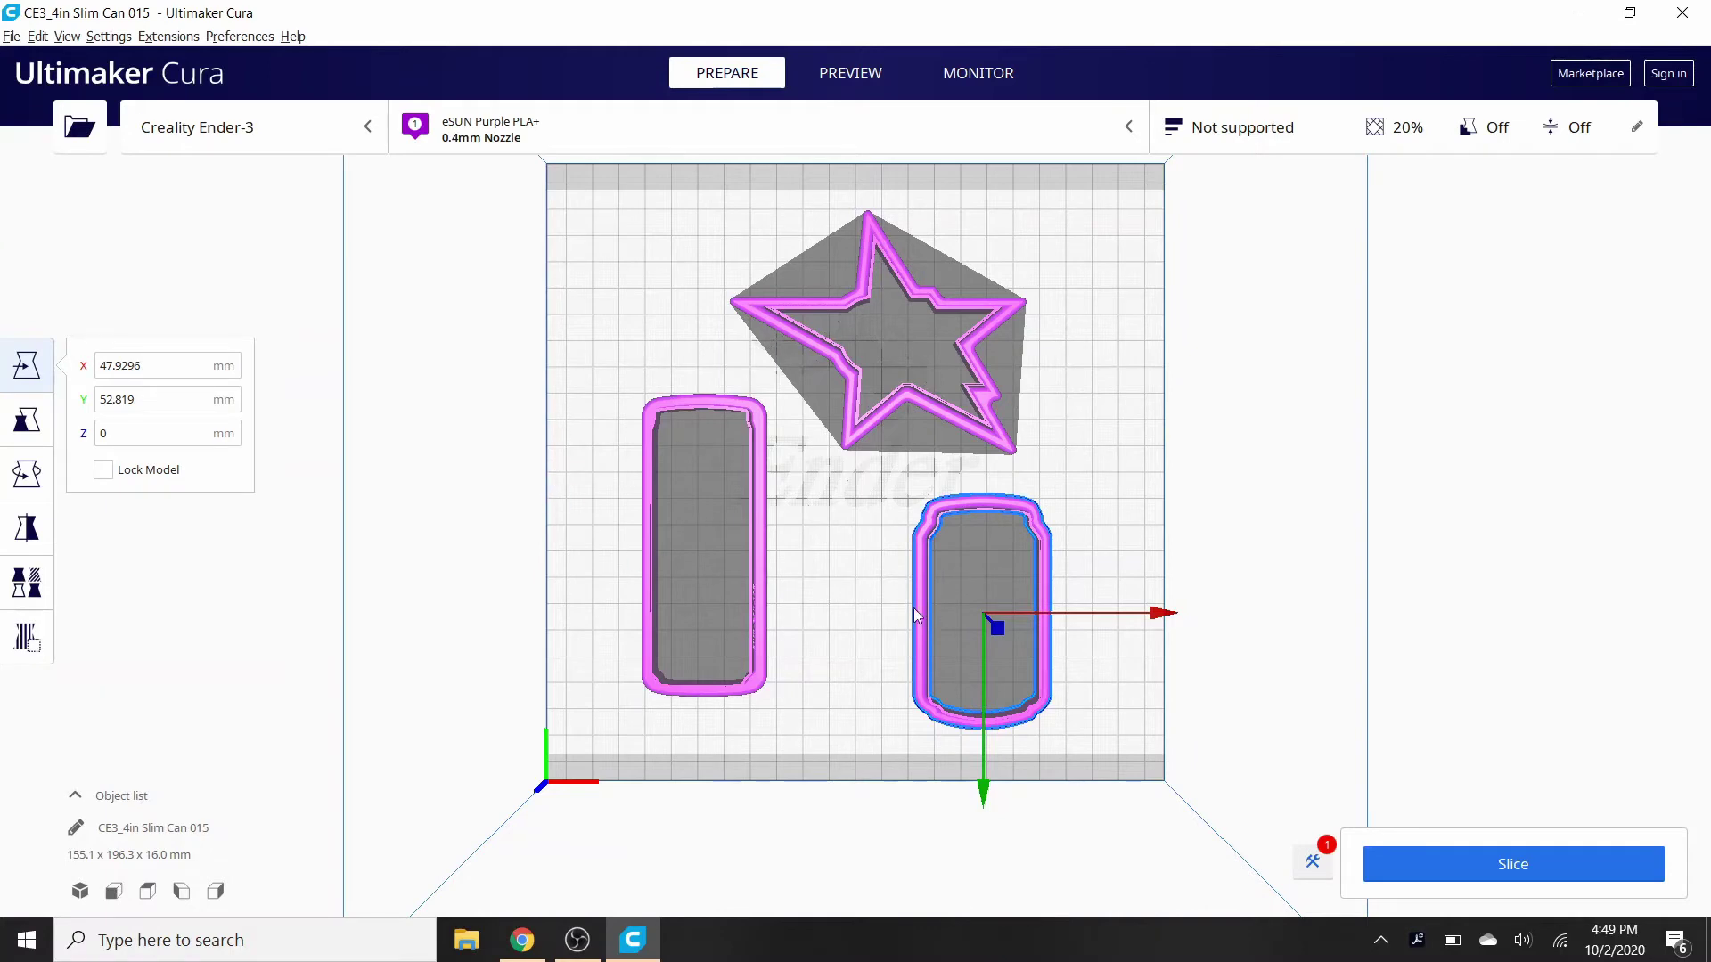
pyautogui.moveTo(921, 620); pyautogui.dragTo(893, 622)
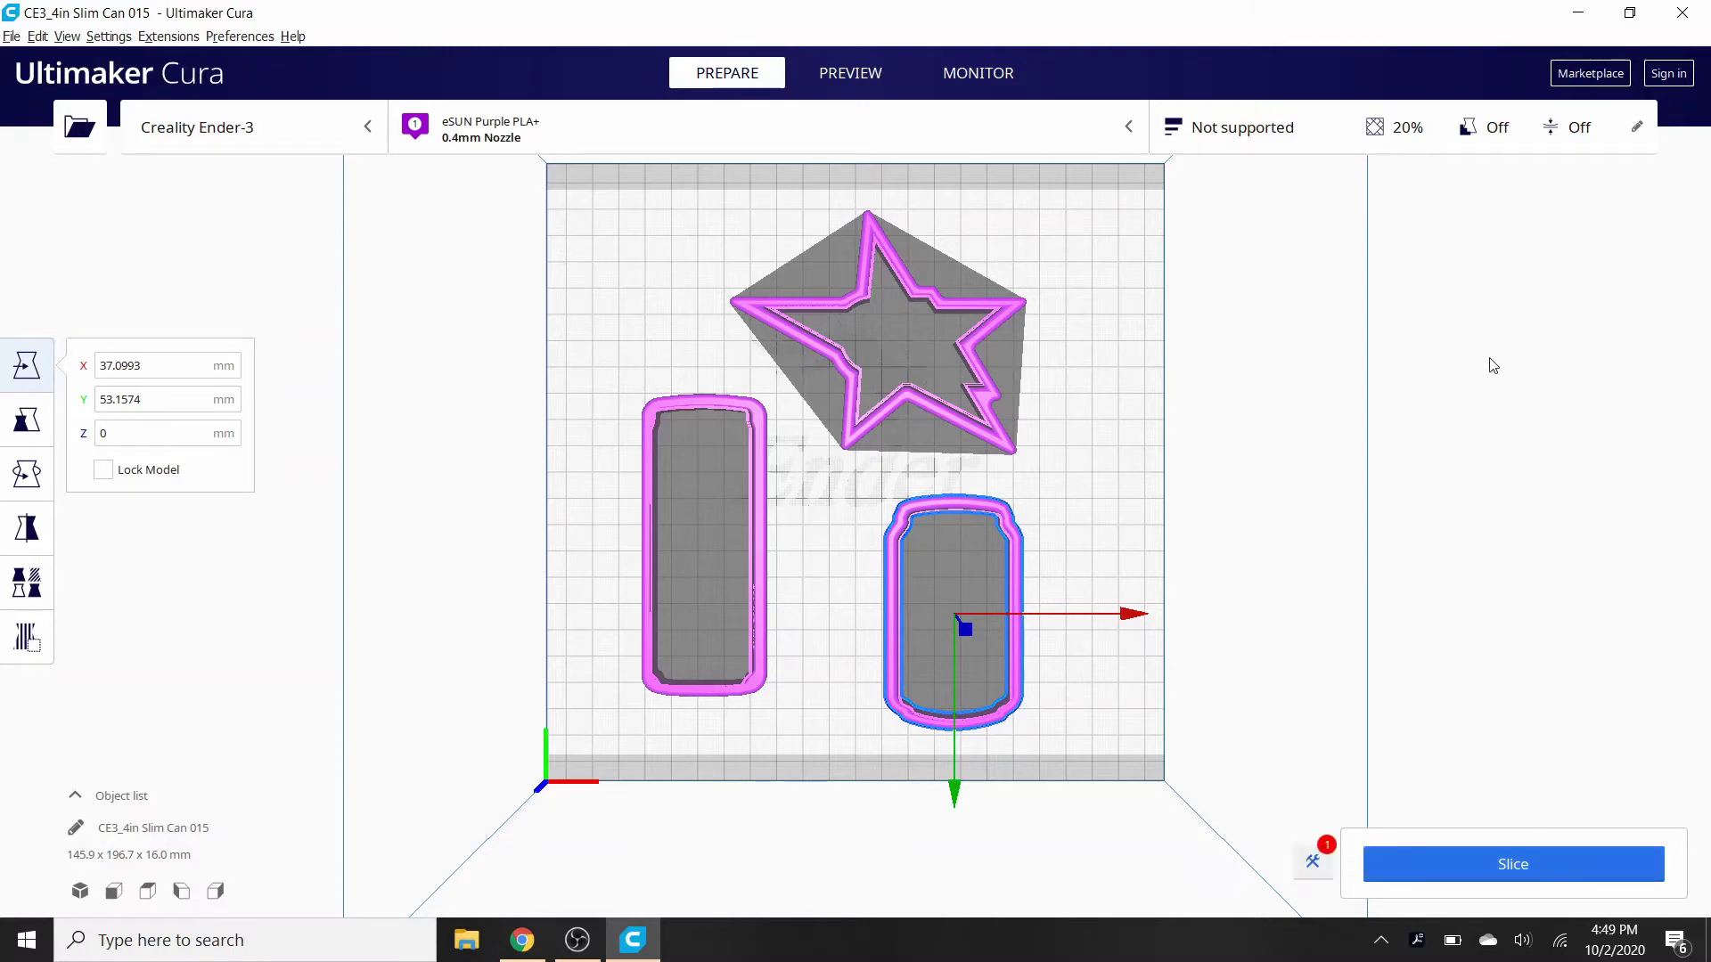
# Set Build Plate Adhesion type to None in the custom print settings.
pyautogui.click(1327, 143)
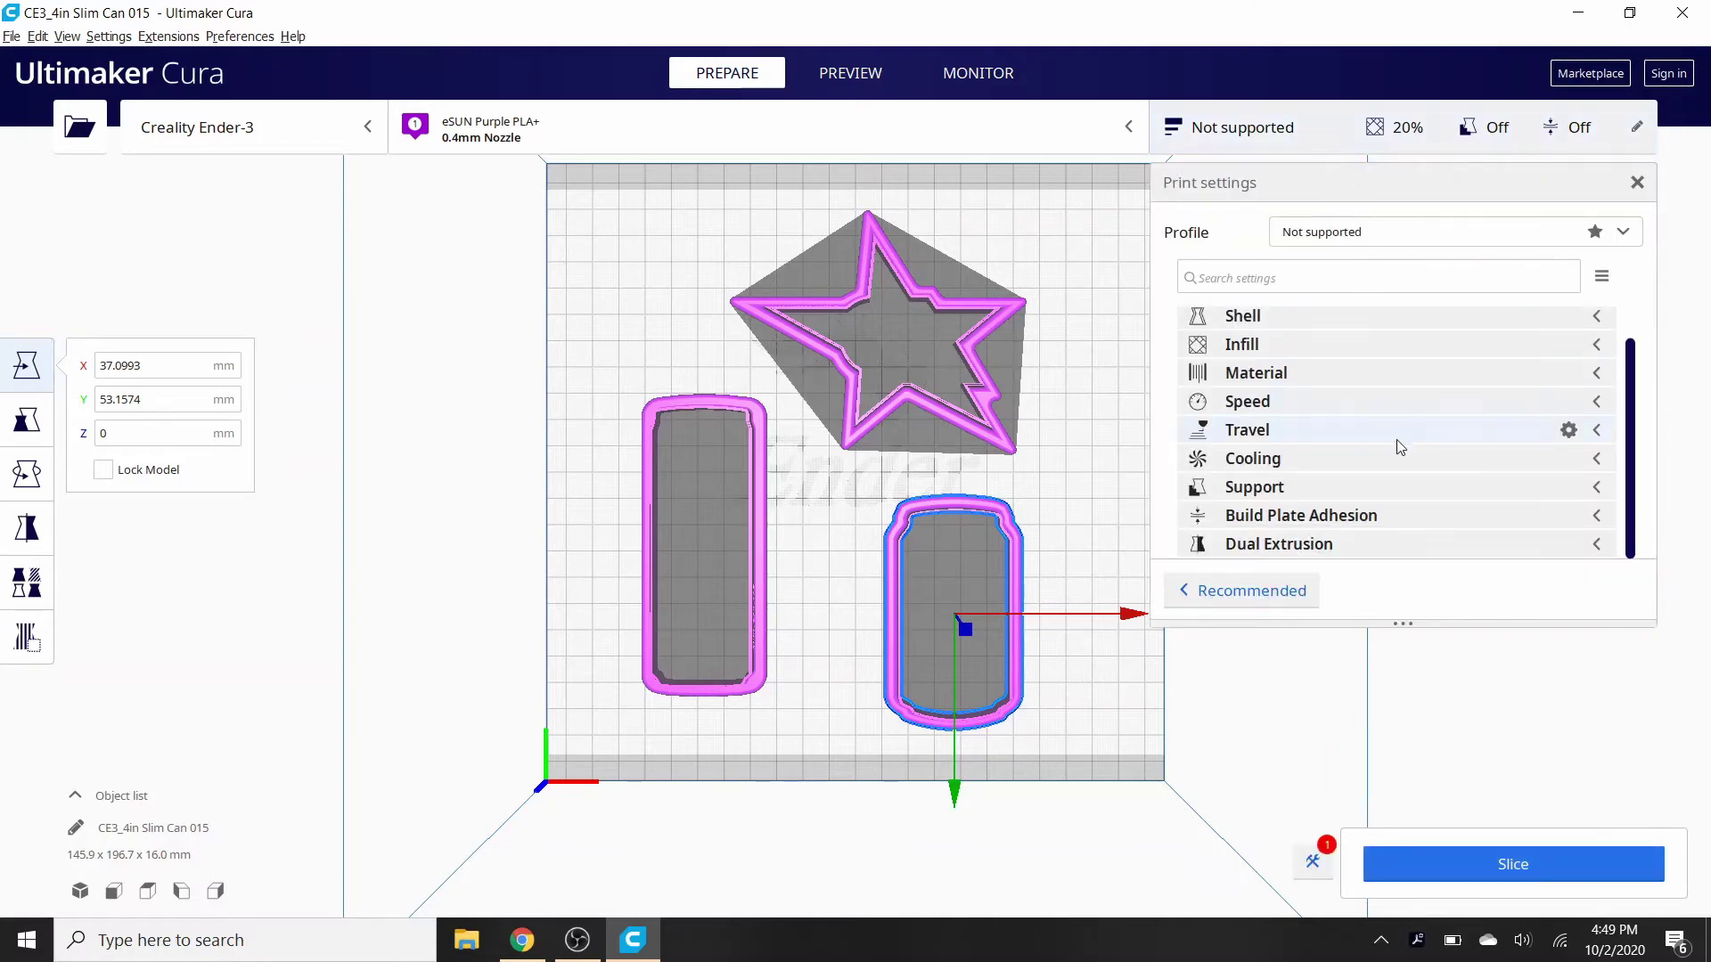
pyautogui.click(1317, 487)
pyautogui.click(1360, 497)
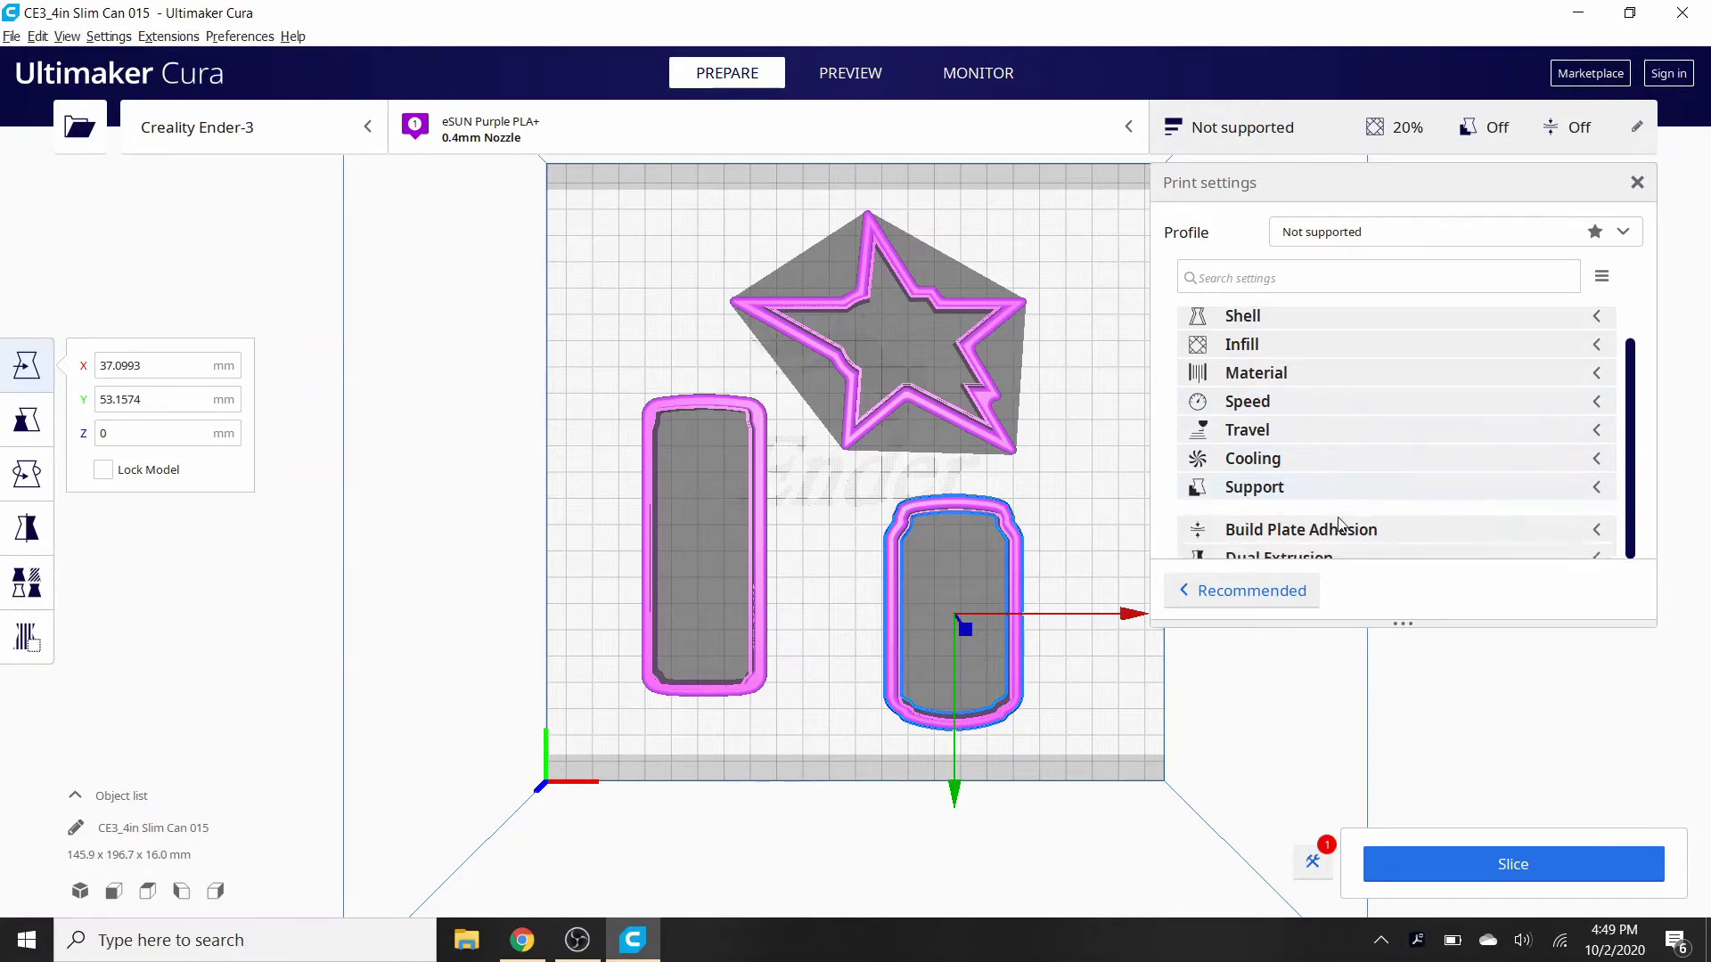
pyautogui.click(1309, 515)
pyautogui.scroll(-1, 1283, 524)
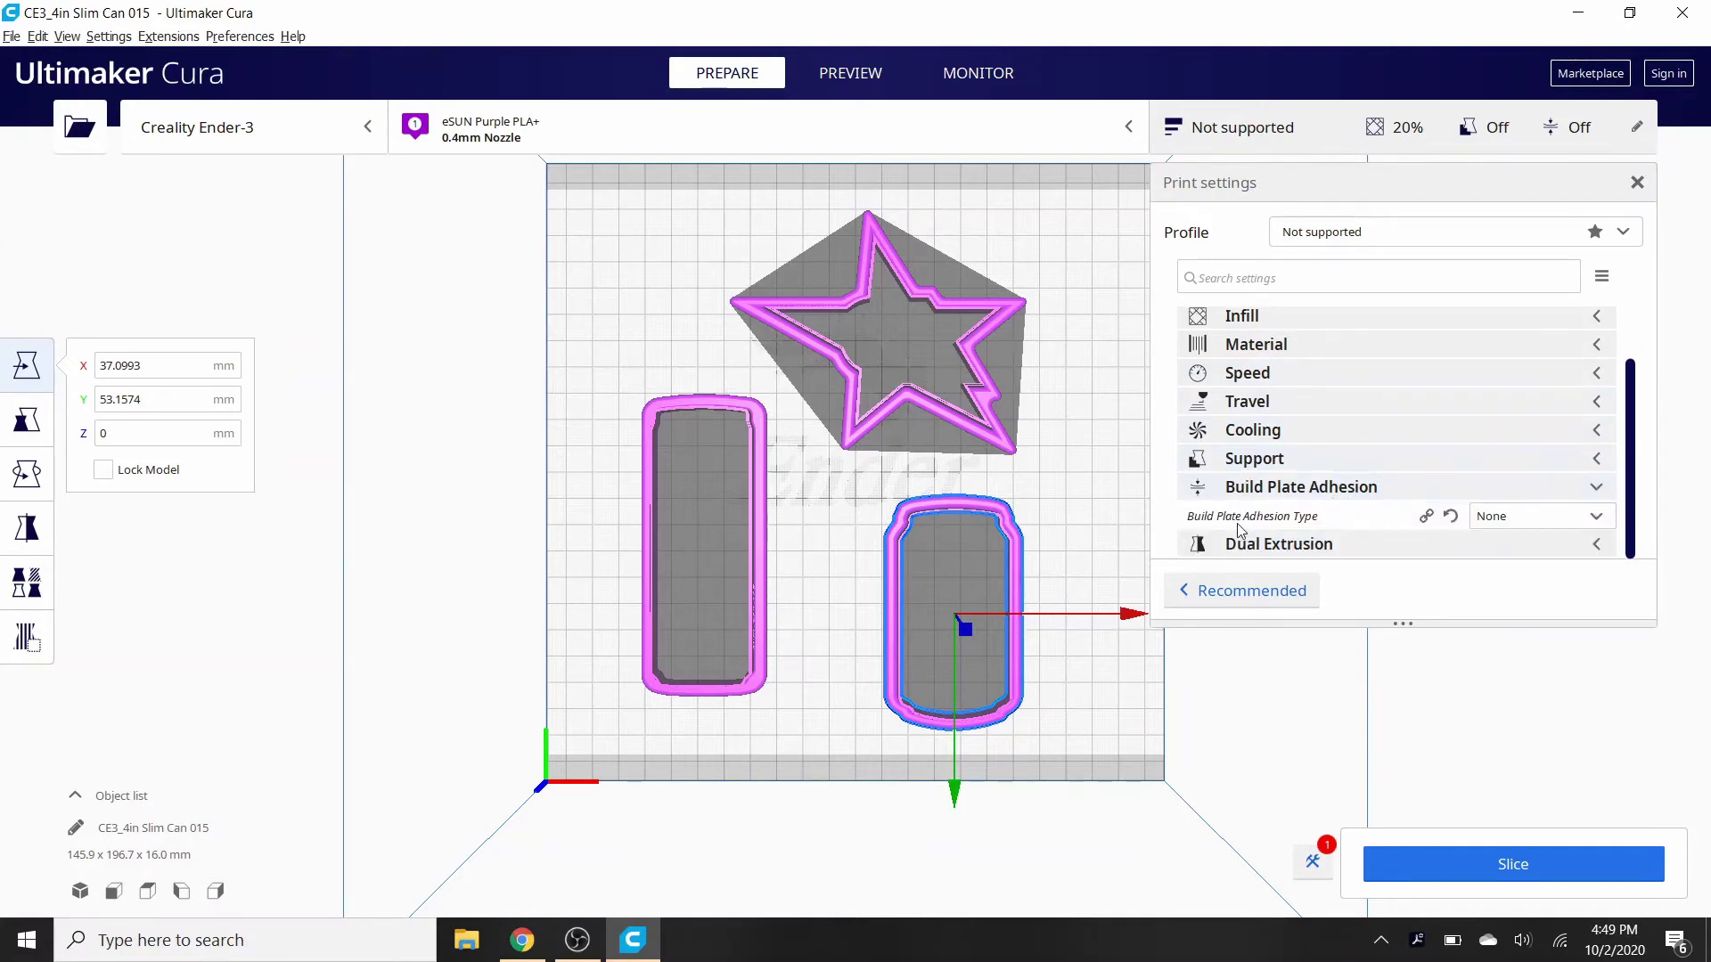
pyautogui.moveTo(1240, 526)
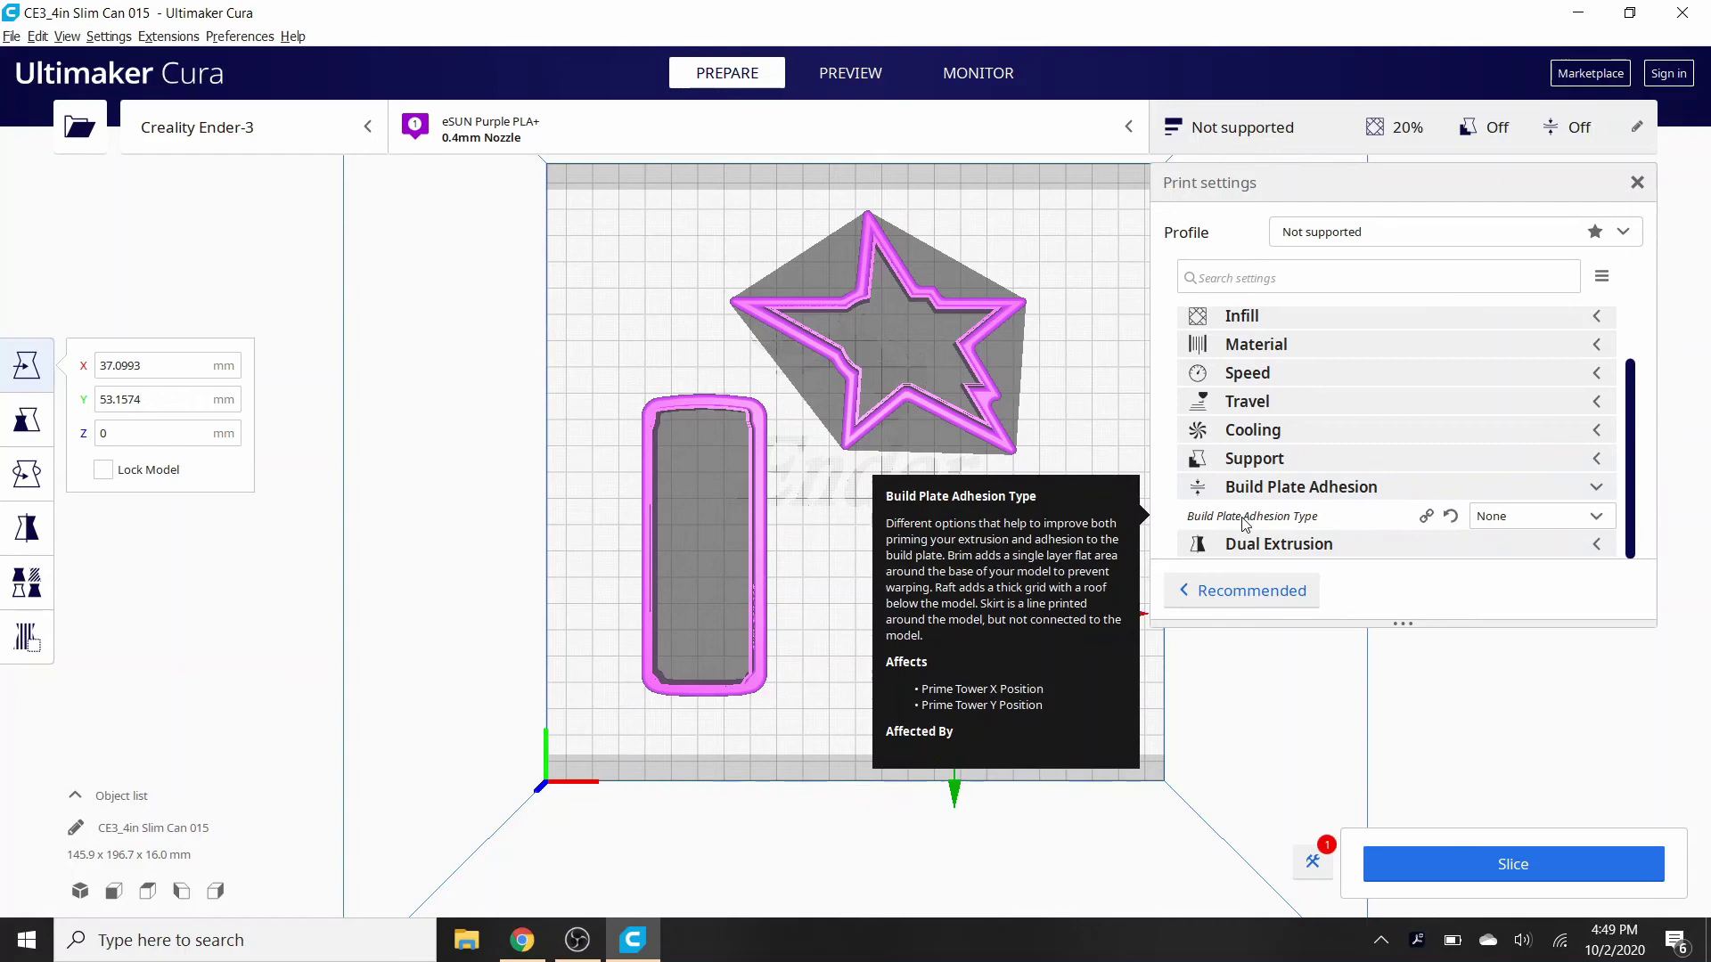
pyautogui.click(1522, 525)
pyautogui.click(1522, 543)
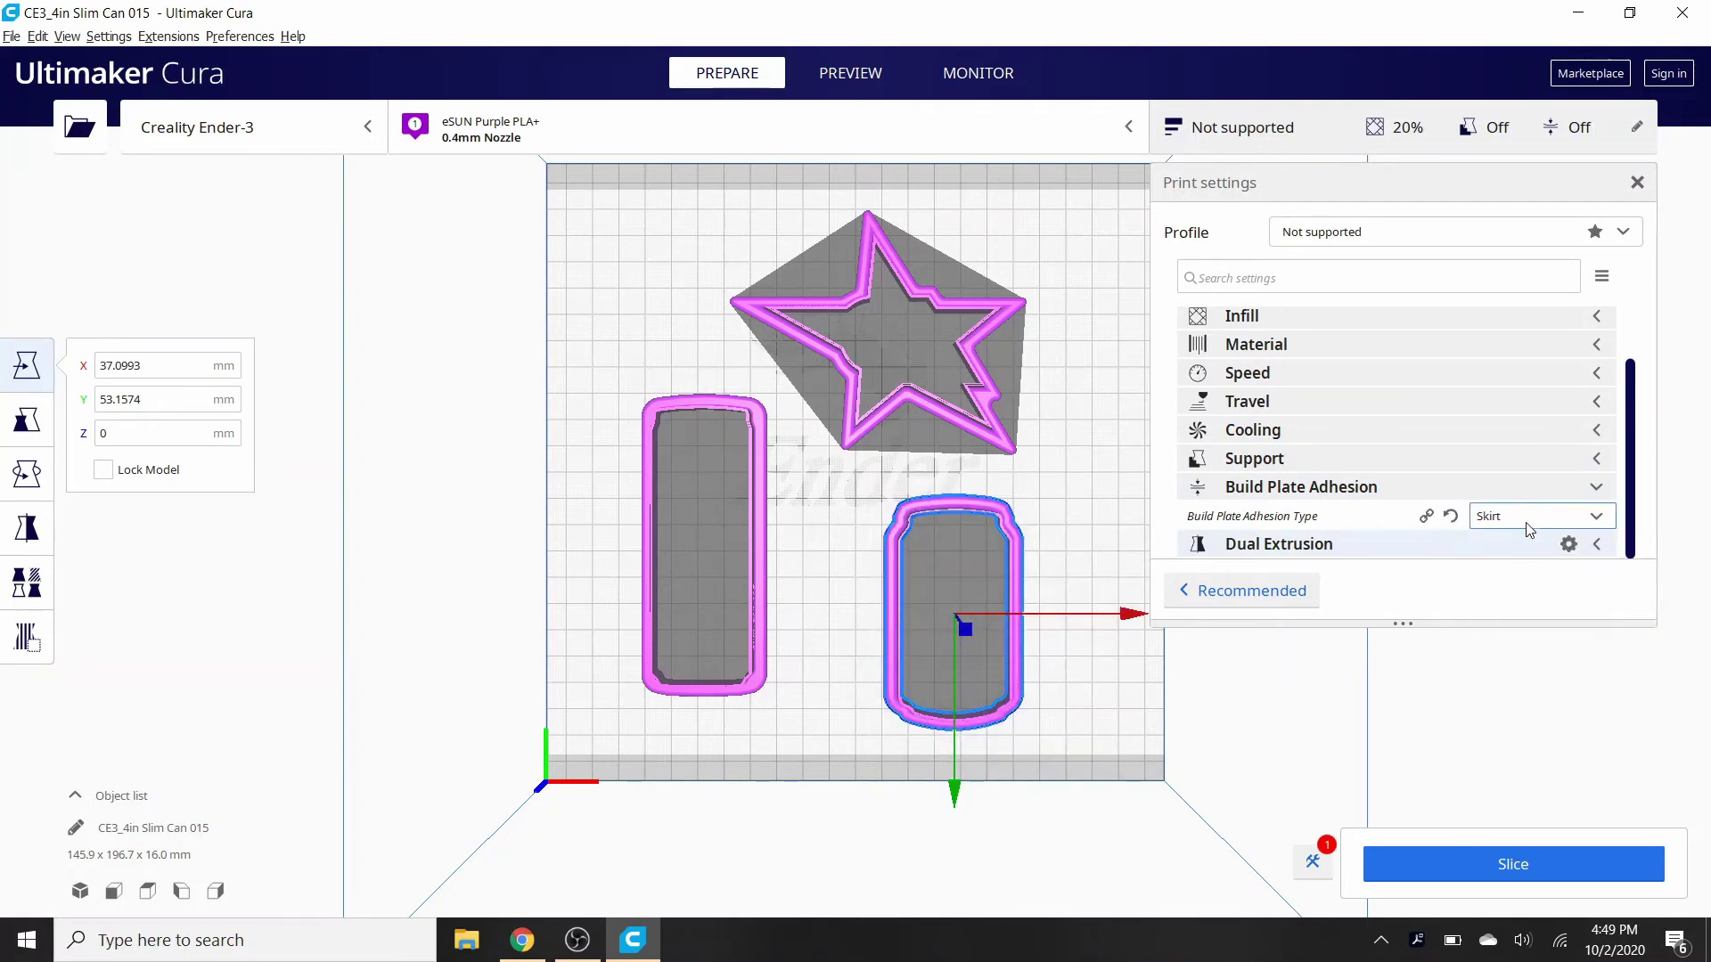
pyautogui.click(1530, 518)
pyautogui.click(1507, 544)
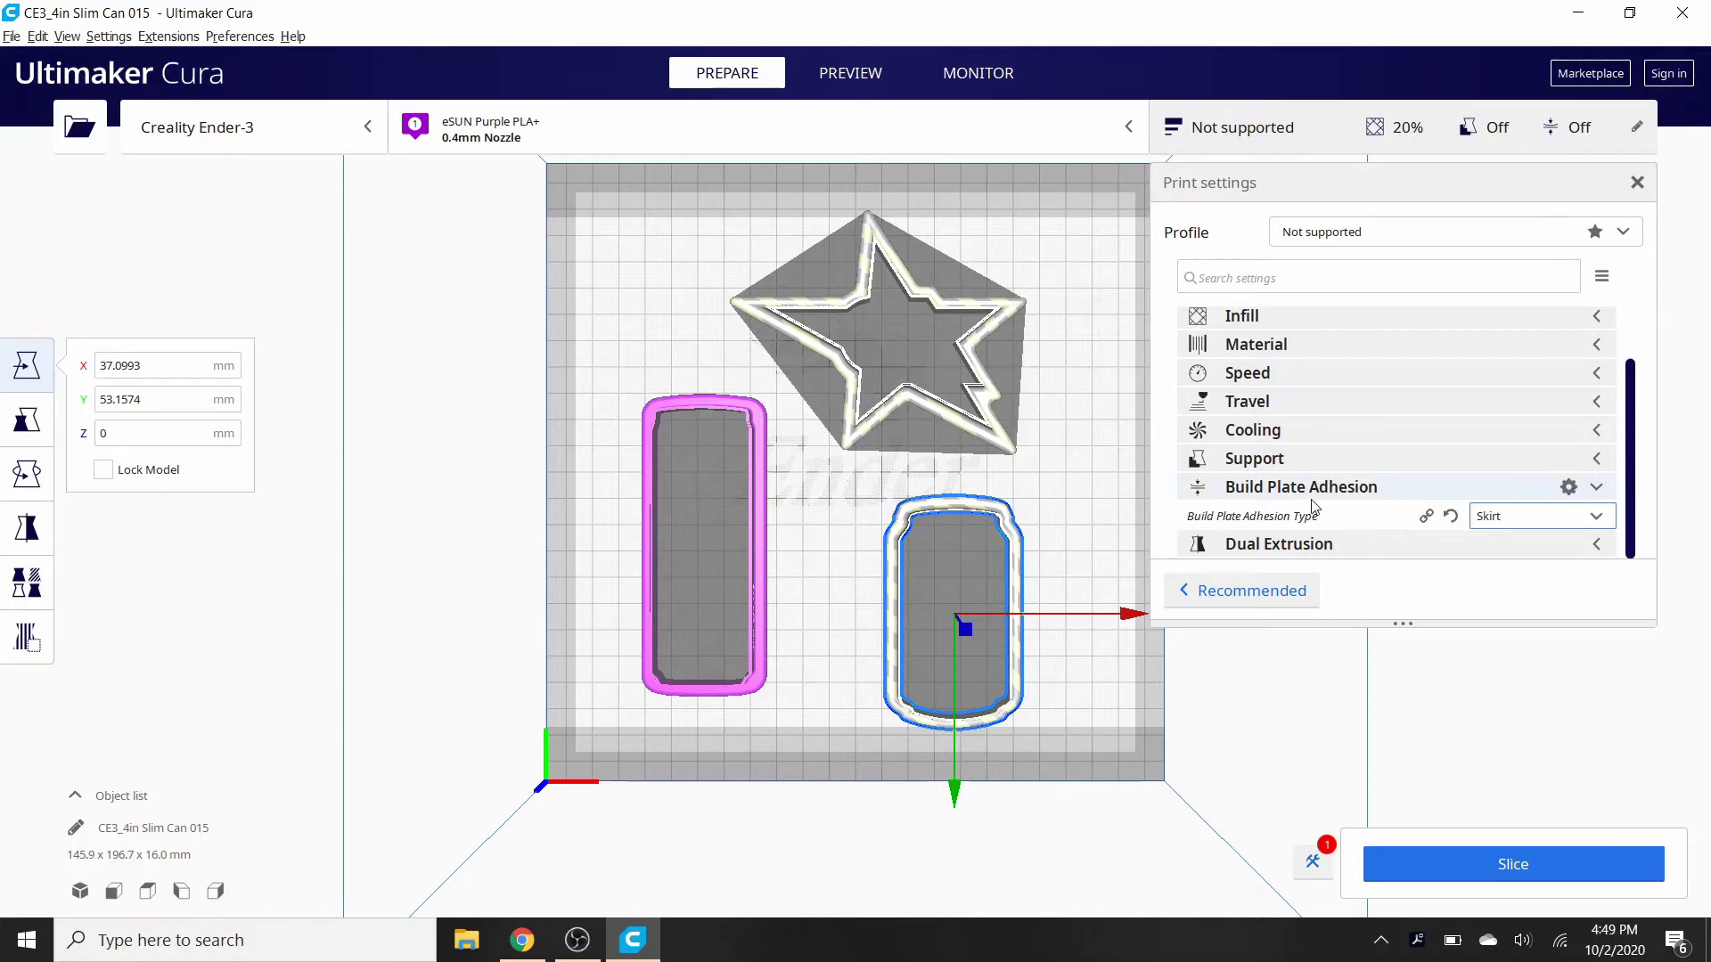
pyautogui.click(1591, 517)
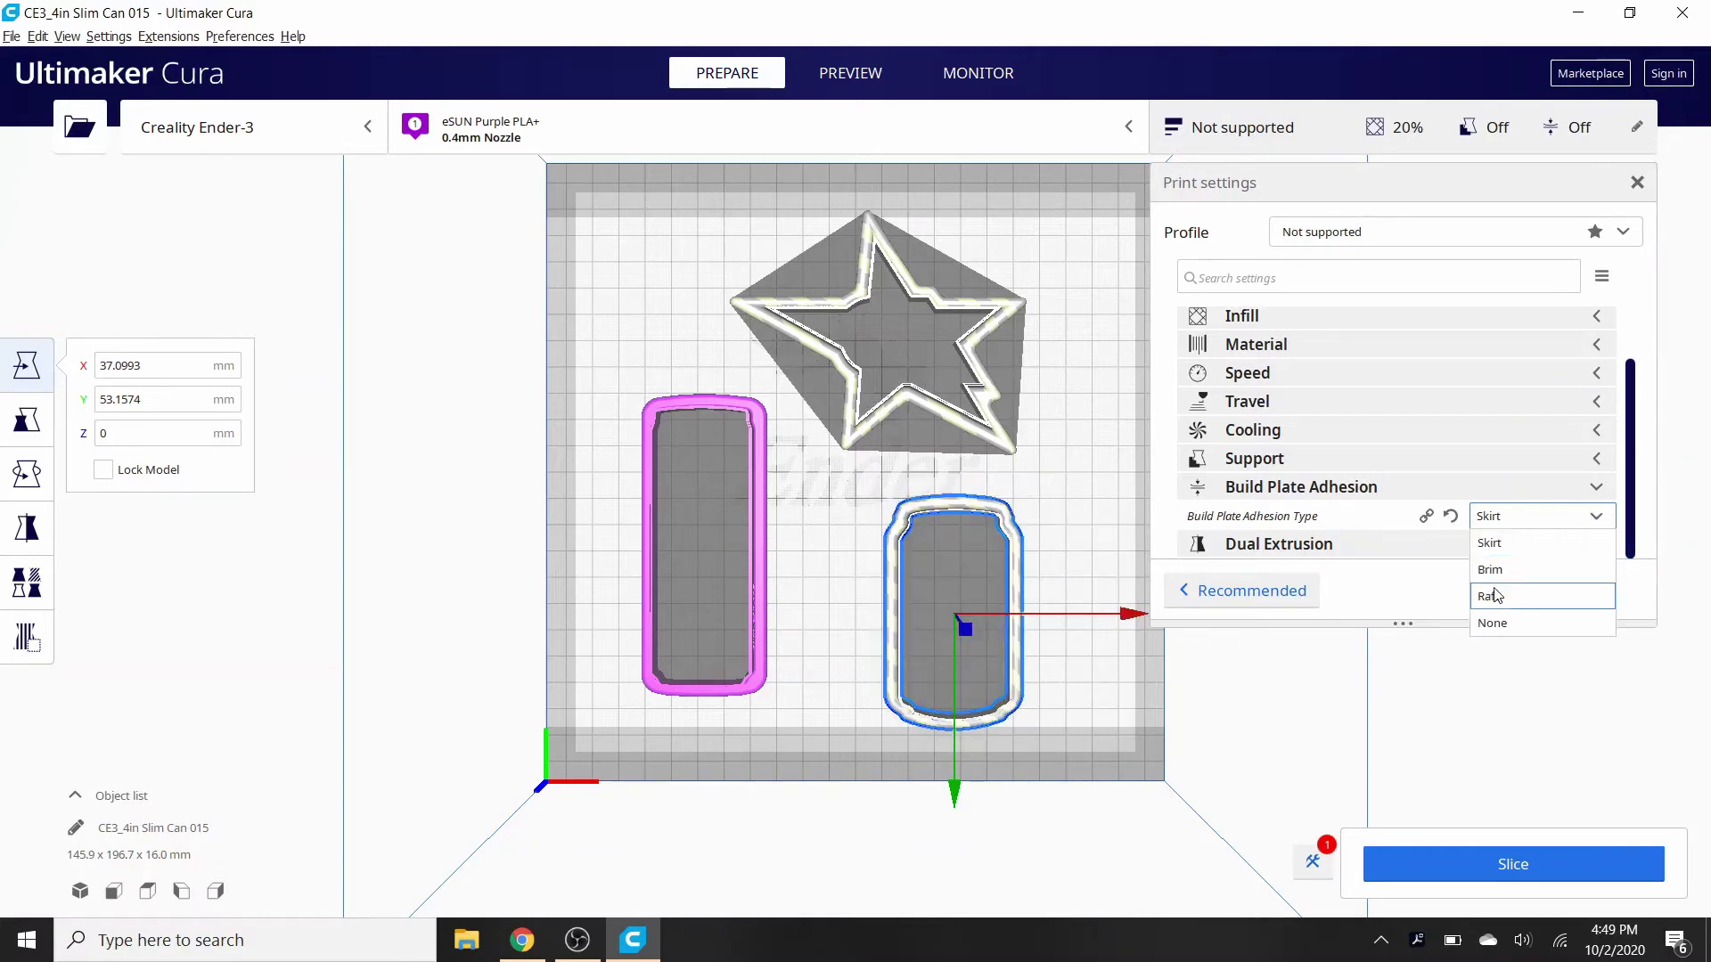
pyautogui.click(1516, 632)
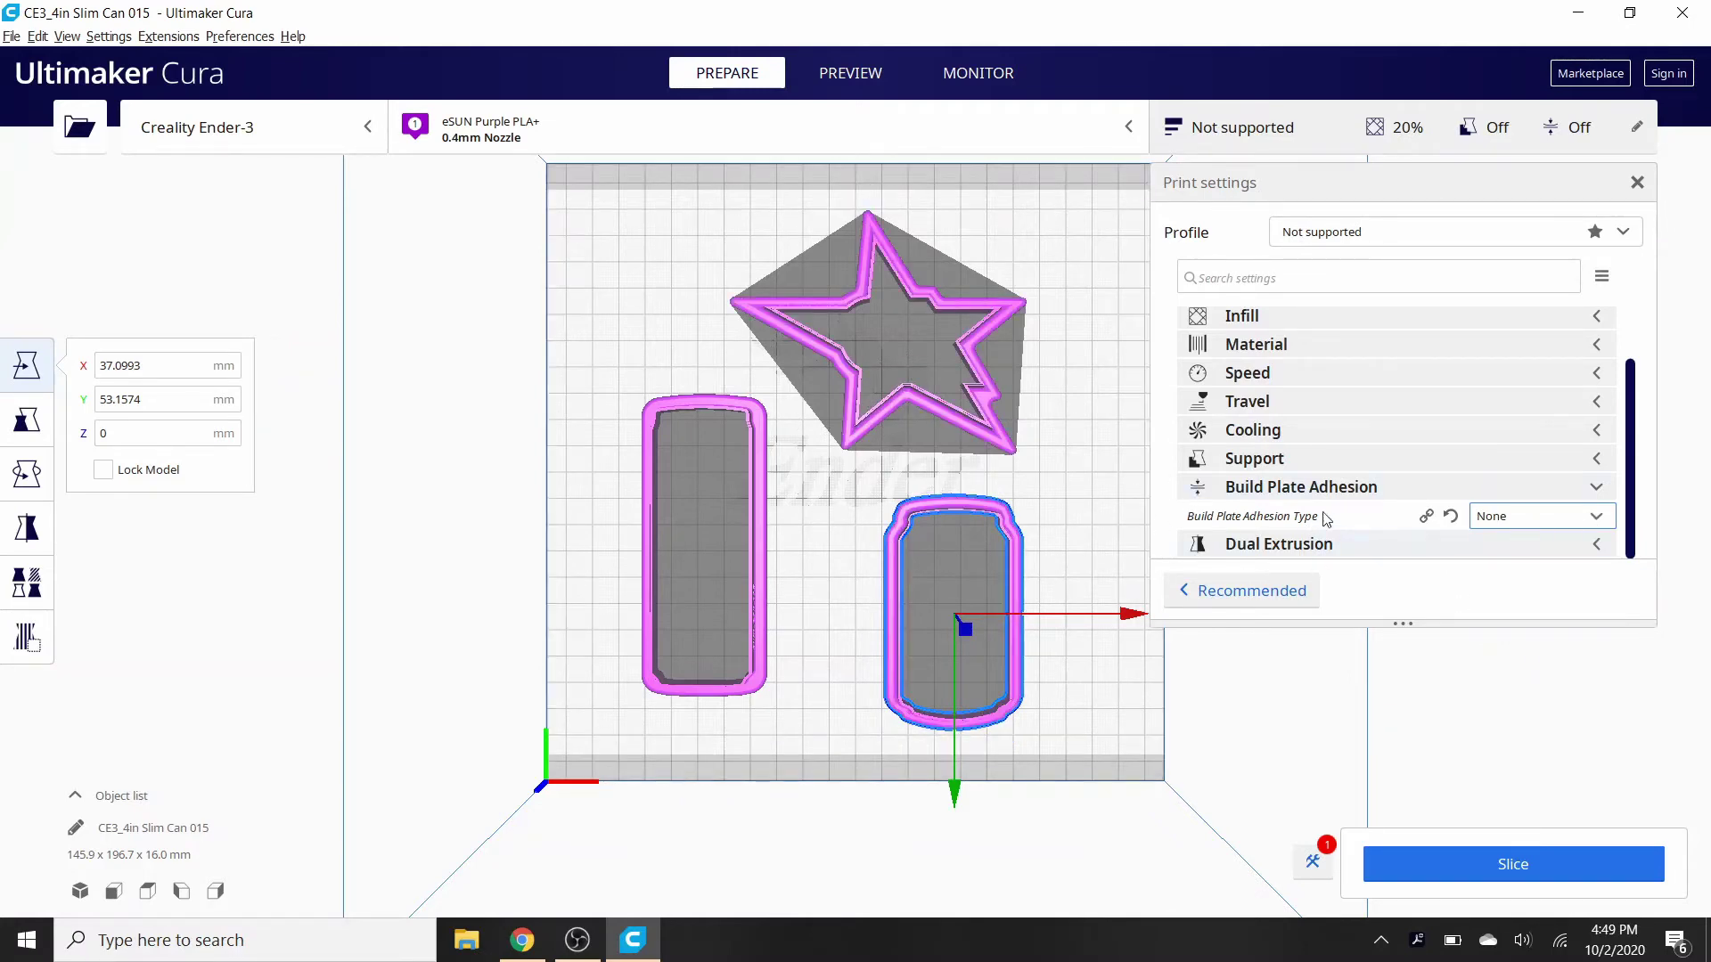
# Nudge the star to X 15.34, Y -52.86 near the top and close the settings panel.
pyautogui.click(922, 400)
pyautogui.moveTo(944, 440)
pyautogui.mouseDown()
pyautogui.moveTo(935, 503)
pyautogui.moveTo(978, 445)
pyautogui.moveTo(969, 418)
pyautogui.mouseUp()
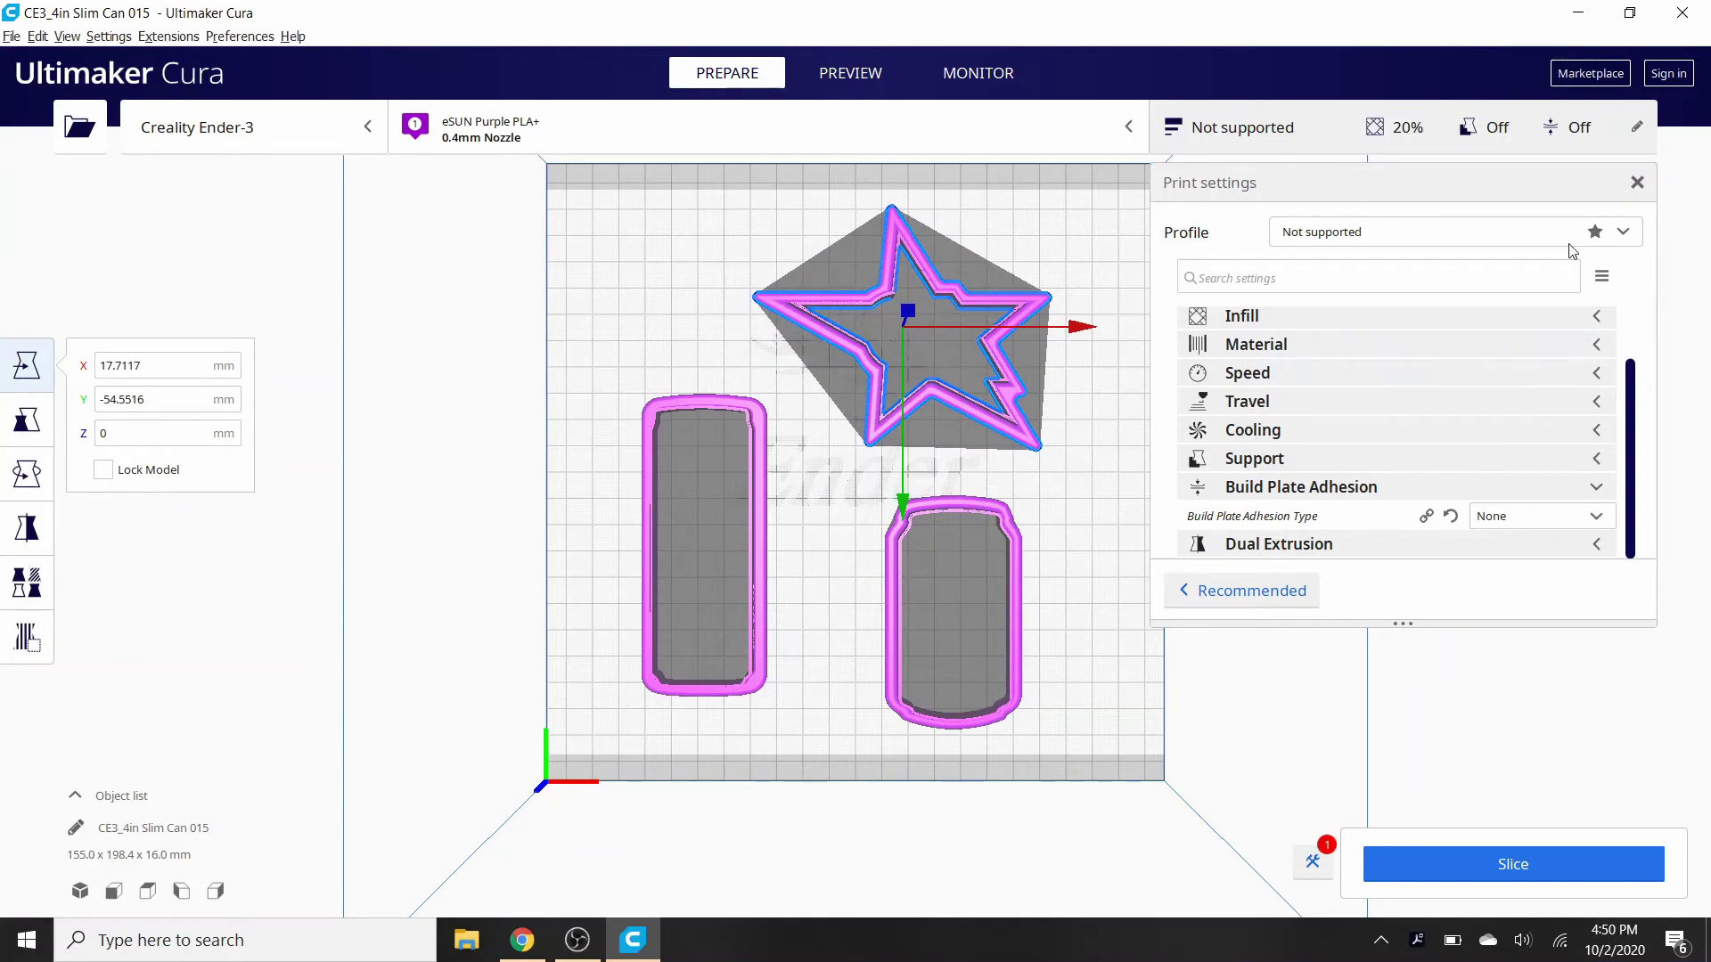
pyautogui.moveTo(956, 408)
pyautogui.mouseDown()
pyautogui.moveTo(960, 354)
pyautogui.moveTo(951, 412)
pyautogui.mouseUp()
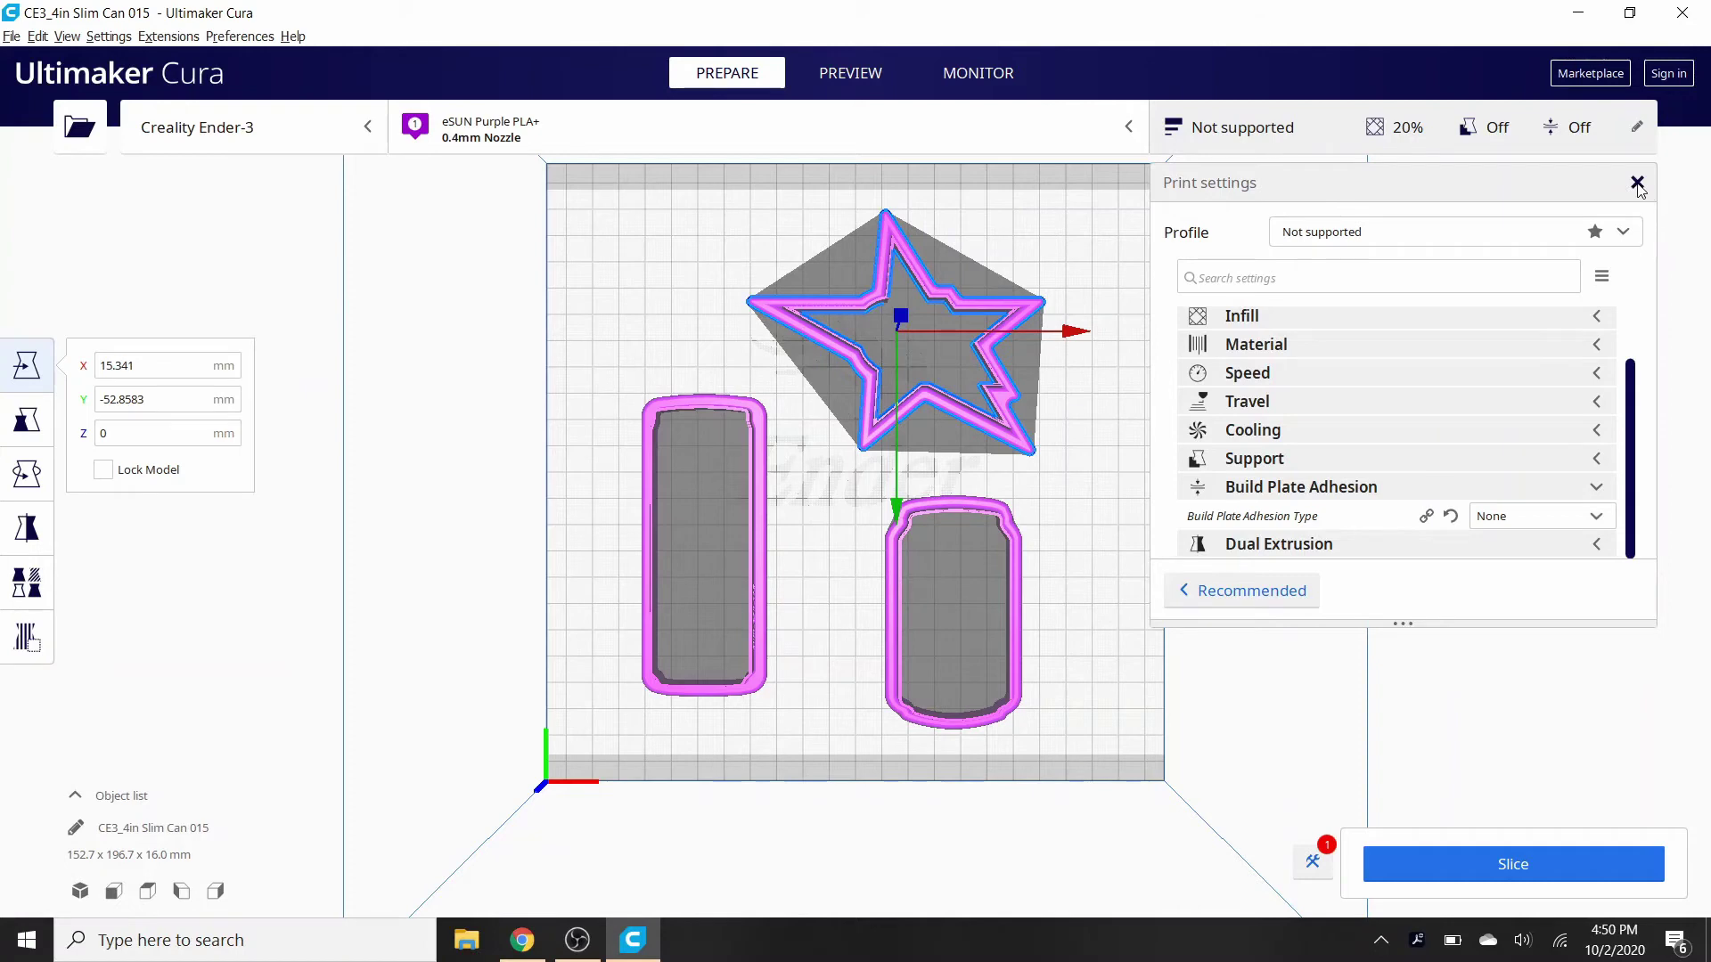
pyautogui.click(1636, 183)
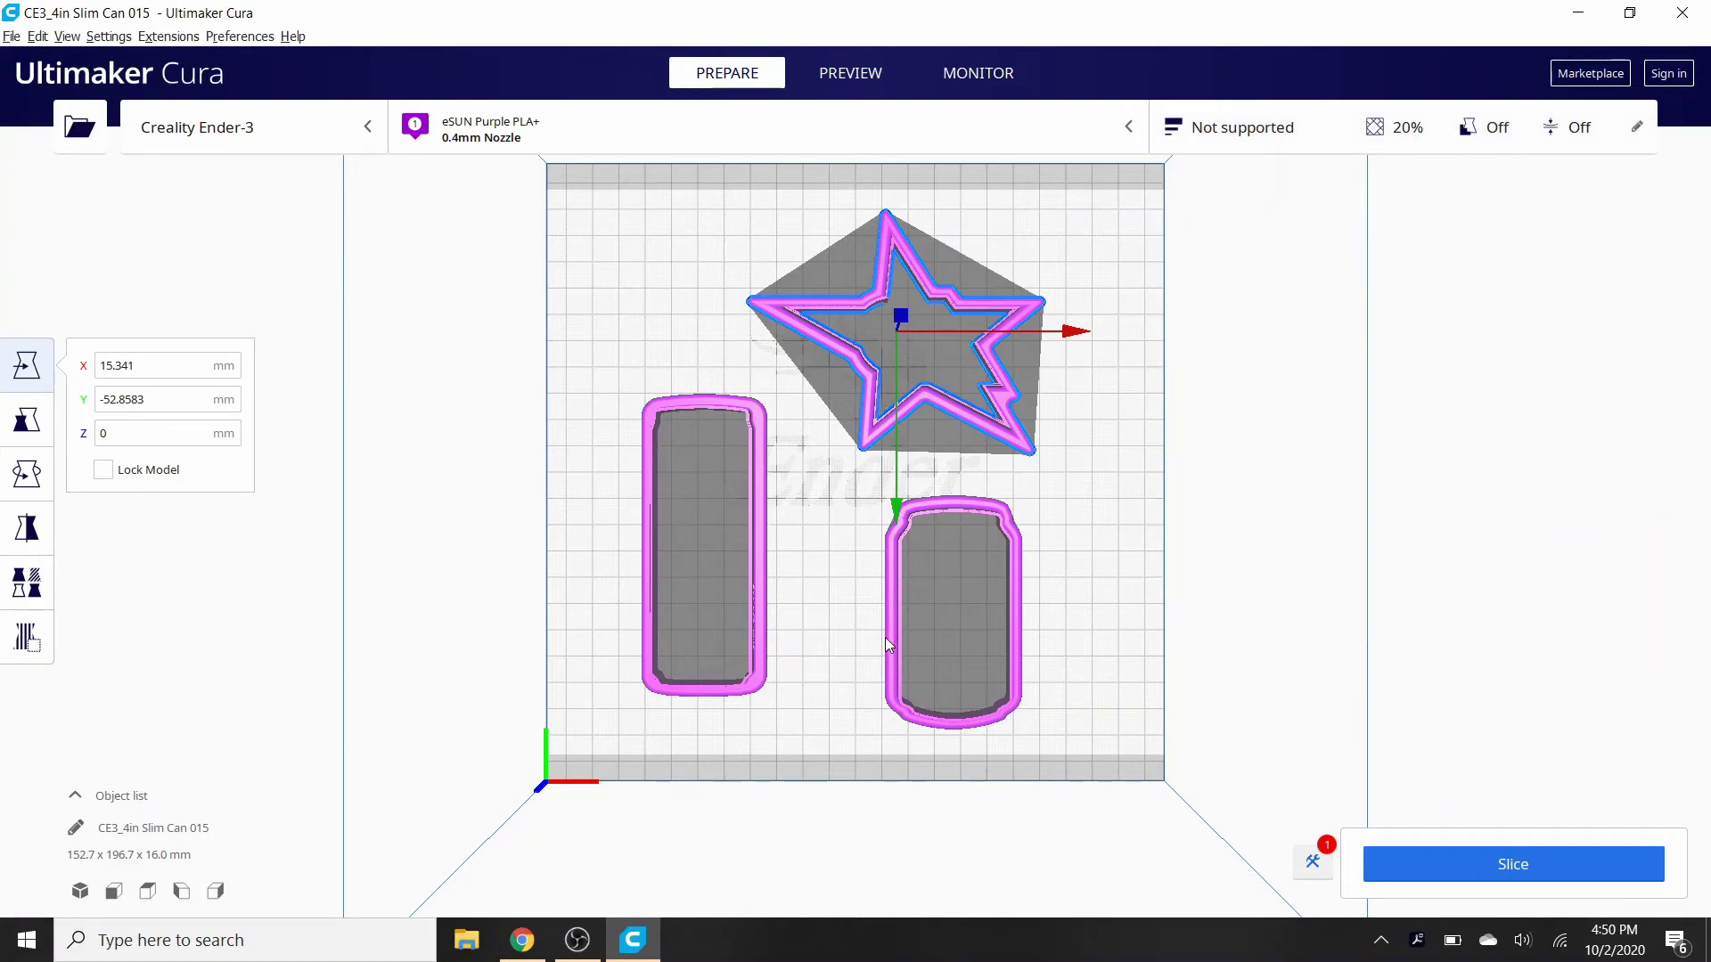
# Move the can further right, the star up-right, and the slim can toward the centre.
pyautogui.click(1016, 571)
pyautogui.moveTo(1023, 580); pyautogui.dragTo(1118, 580)
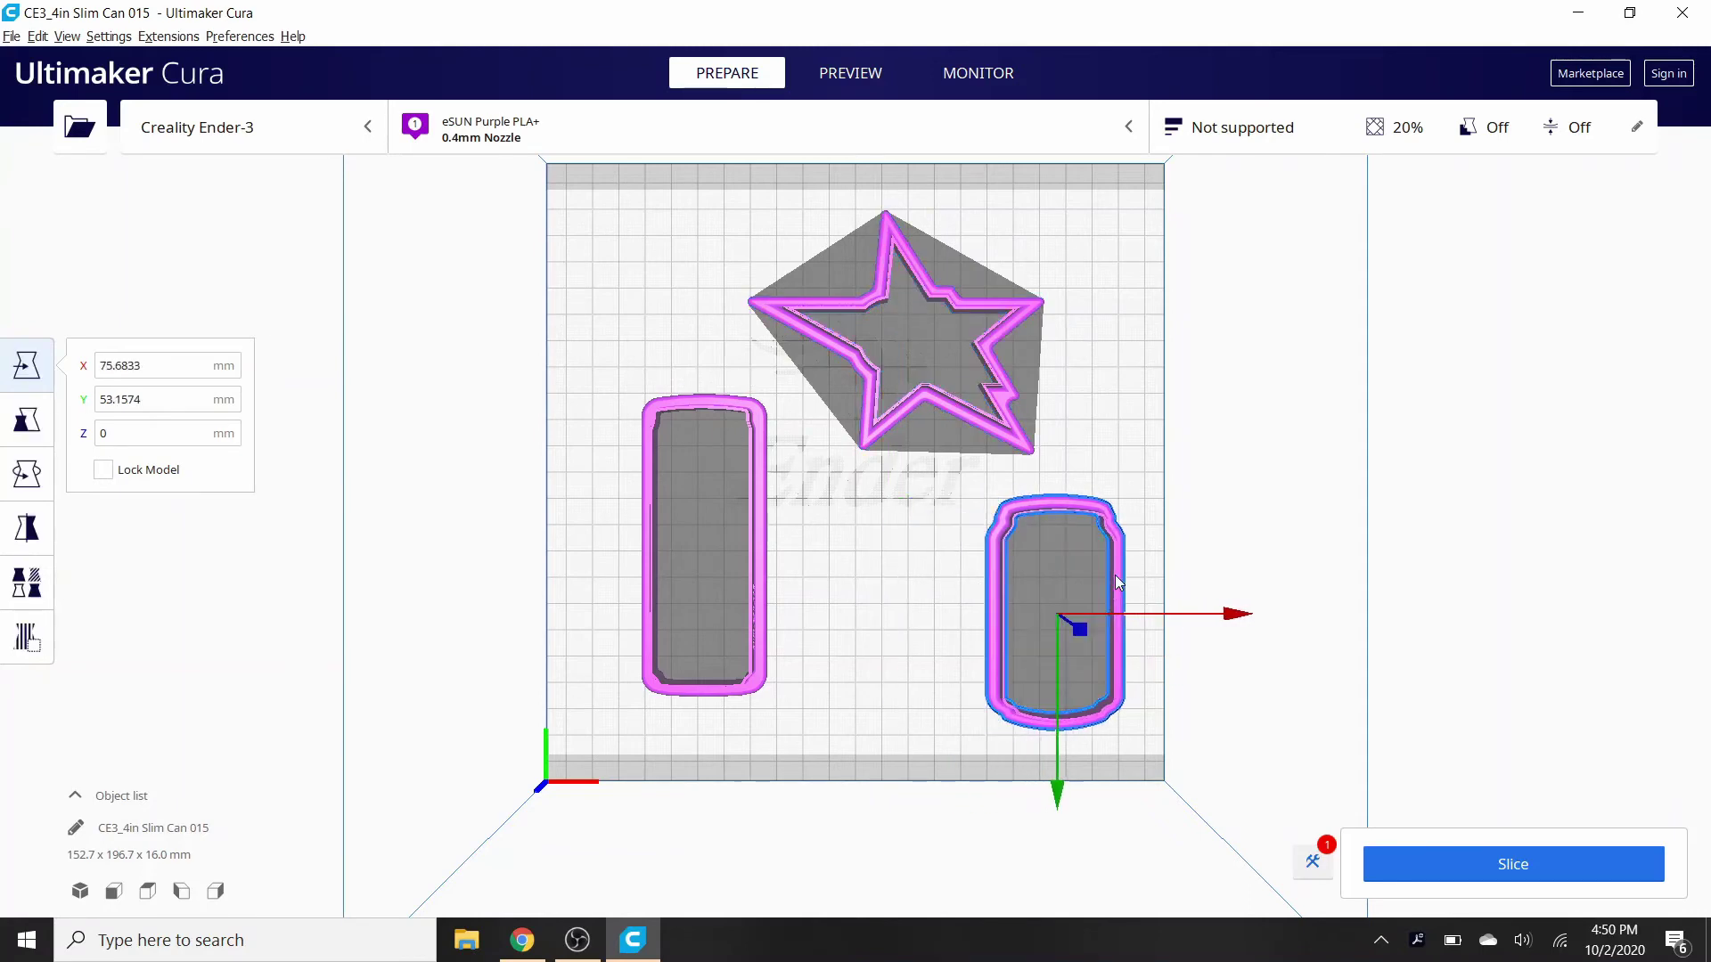
pyautogui.click(974, 415)
pyautogui.moveTo(974, 414); pyautogui.dragTo(1029, 399)
pyautogui.click(772, 573)
pyautogui.click(759, 586)
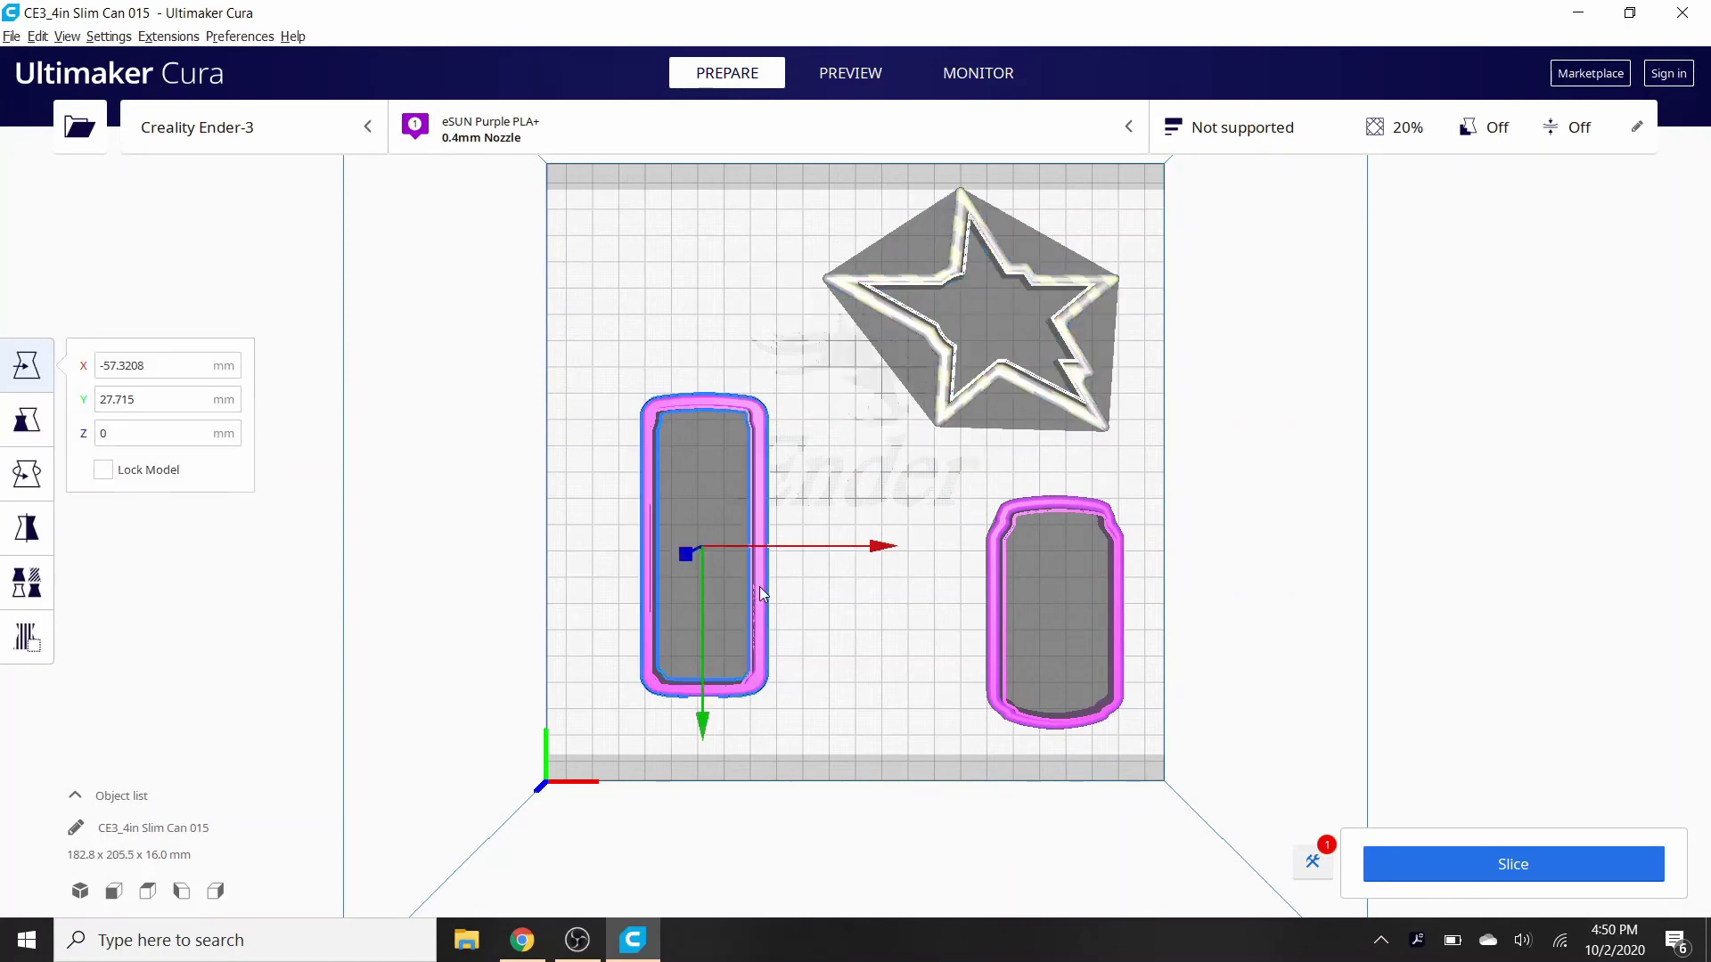
pyautogui.moveTo(759, 586); pyautogui.dragTo(895, 611)
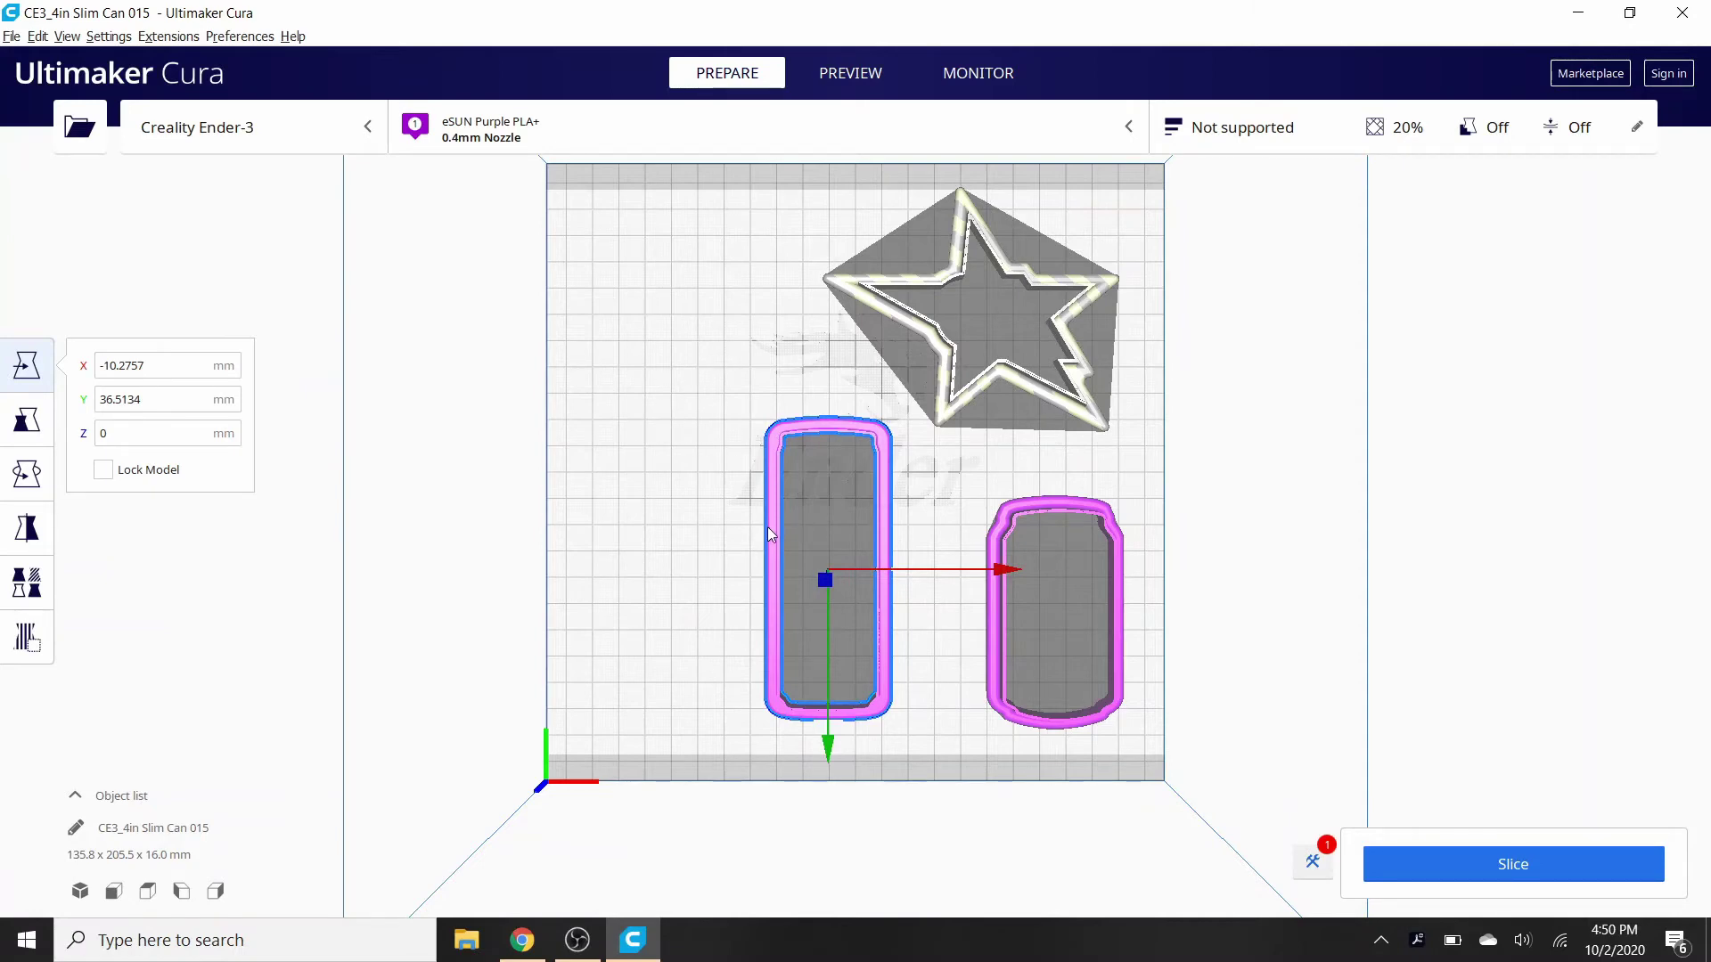
# Shift the slim can, star and can leftward, leaving the slim can at X -57.32.
pyautogui.moveTo(770, 537); pyautogui.dragTo(660, 536)
pyautogui.moveTo(950, 412); pyautogui.dragTo(846, 428)
pyautogui.moveTo(998, 572); pyautogui.dragTo(905, 569)
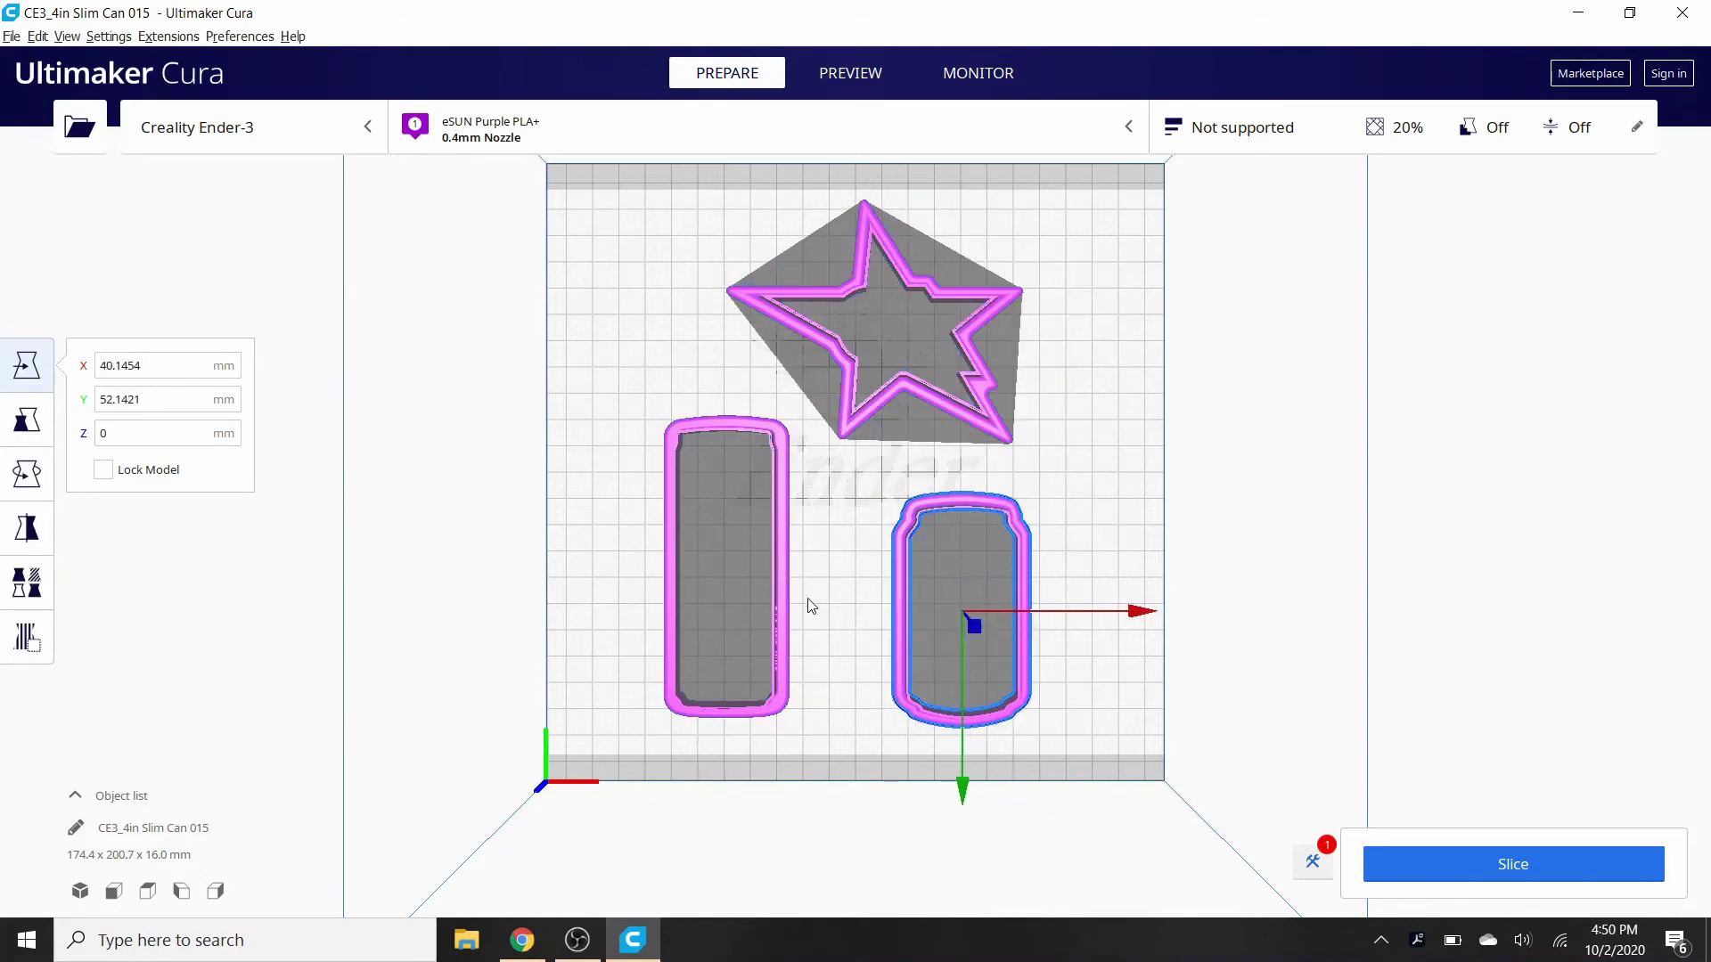
pyautogui.click(780, 504)
pyautogui.moveTo(781, 504); pyautogui.dragTo(766, 493)
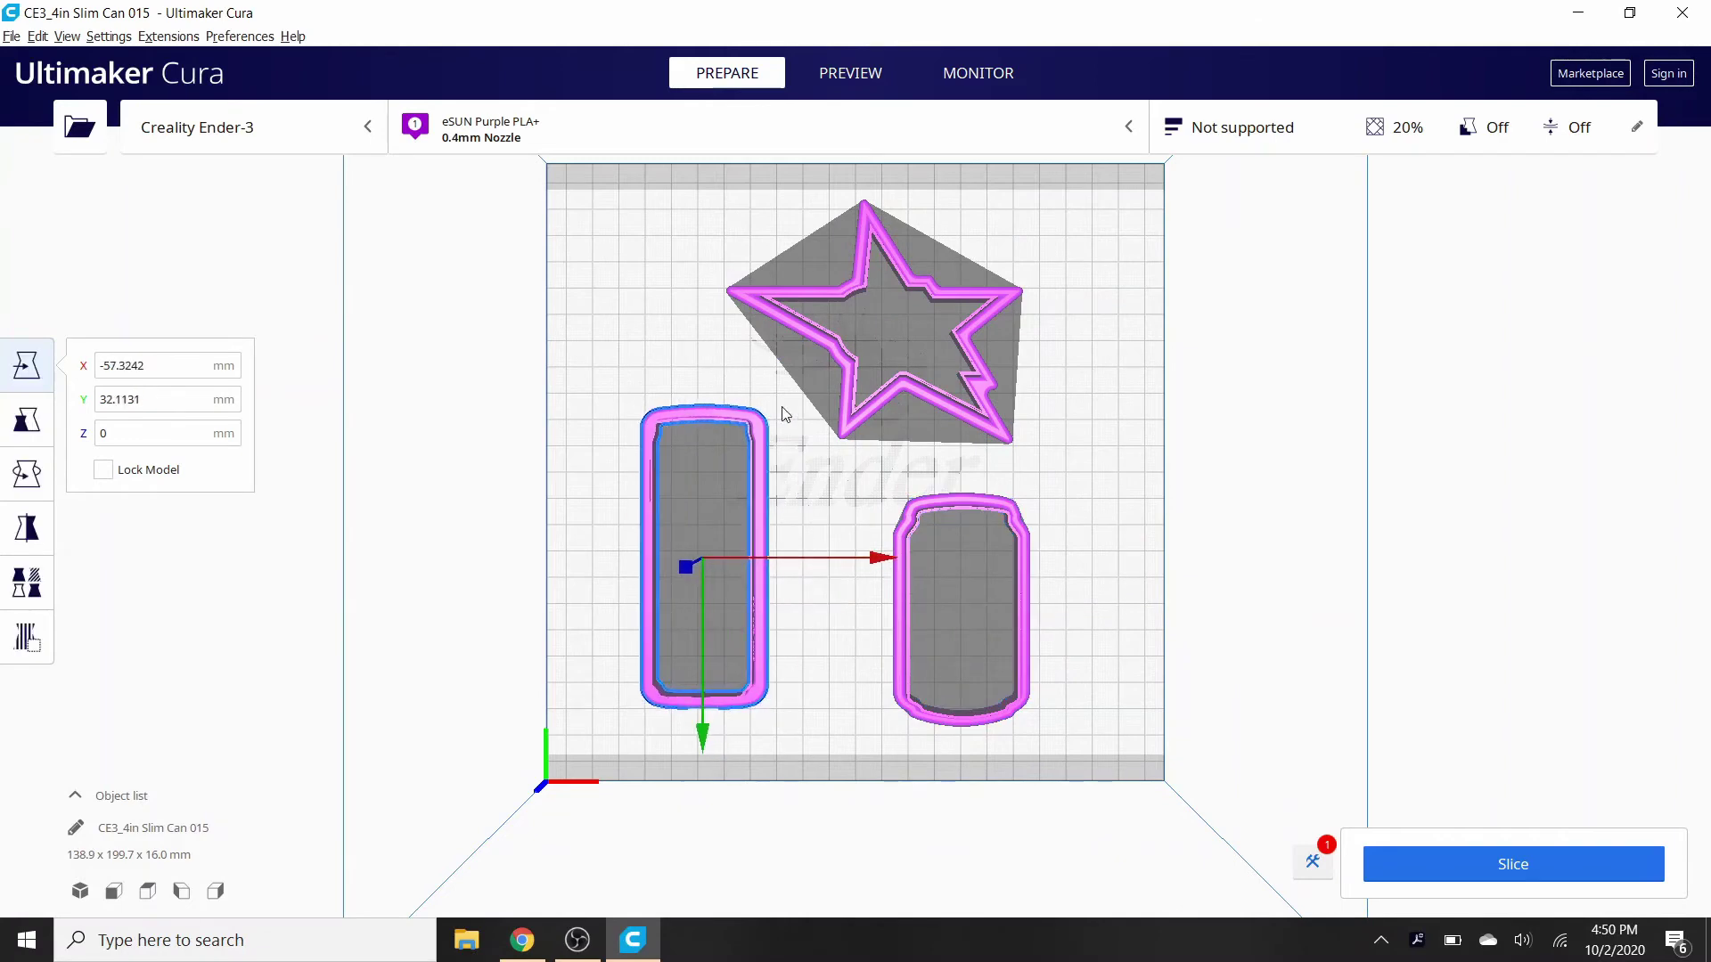
# Slice the three cutters (4 h 58 min, 32 g) and view the plate in 3D perspective.
pyautogui.click(1494, 875)
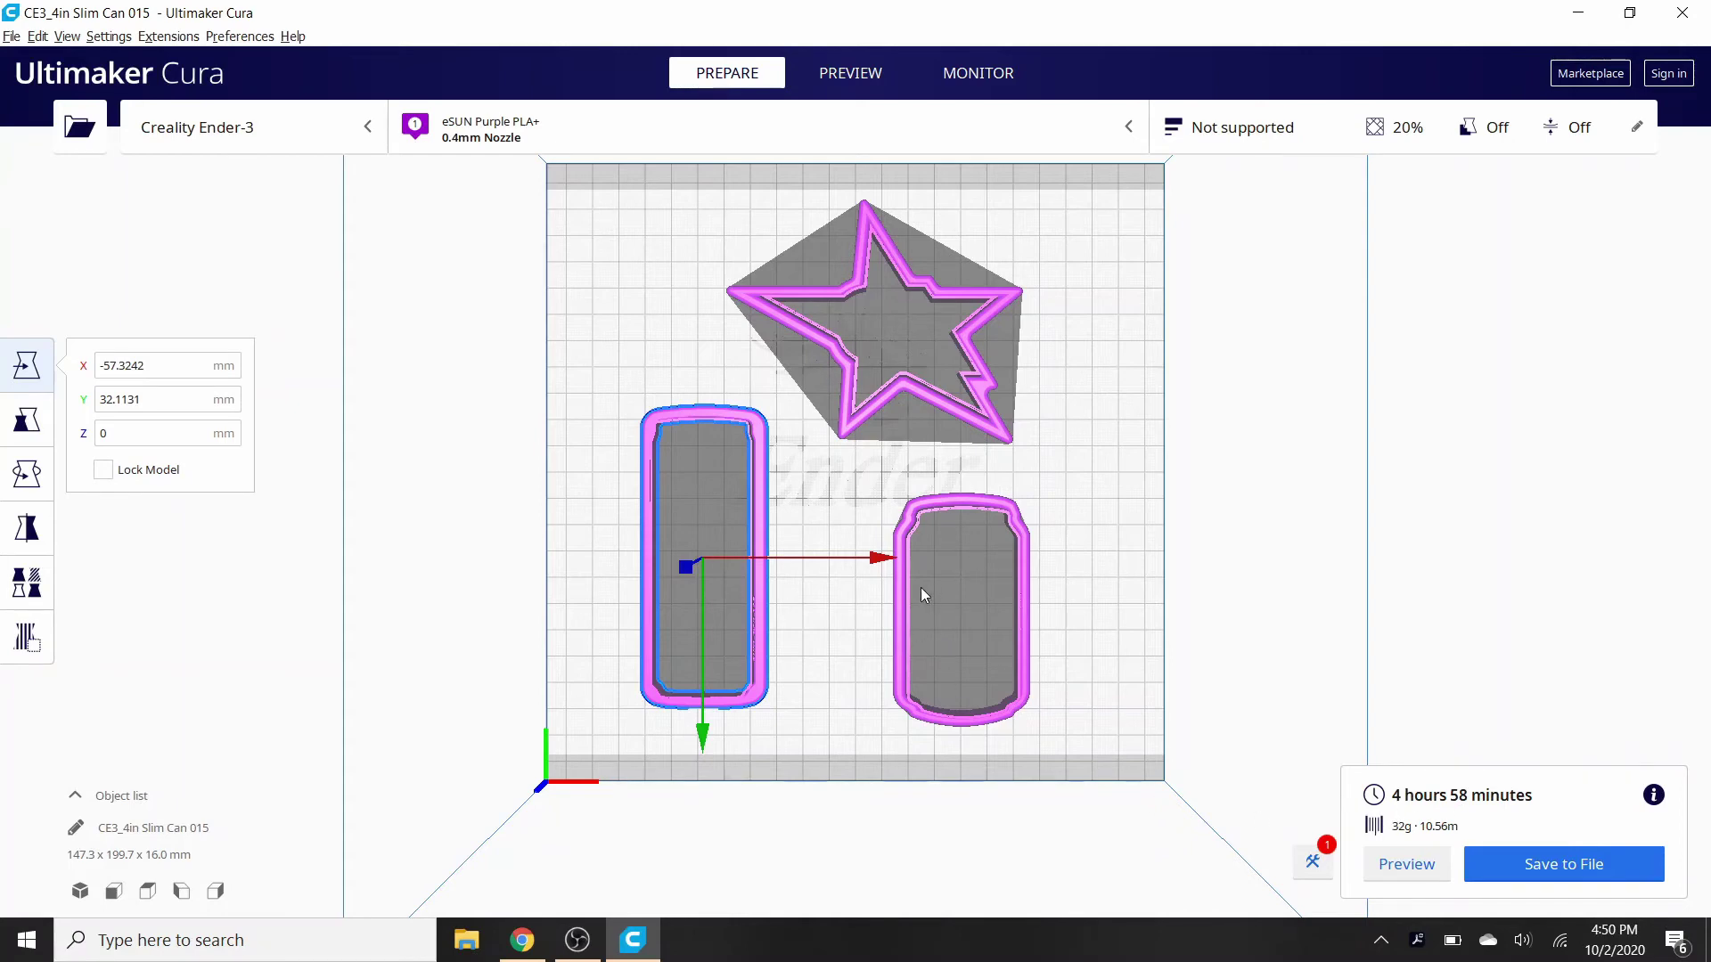
pyautogui.click(79, 891)
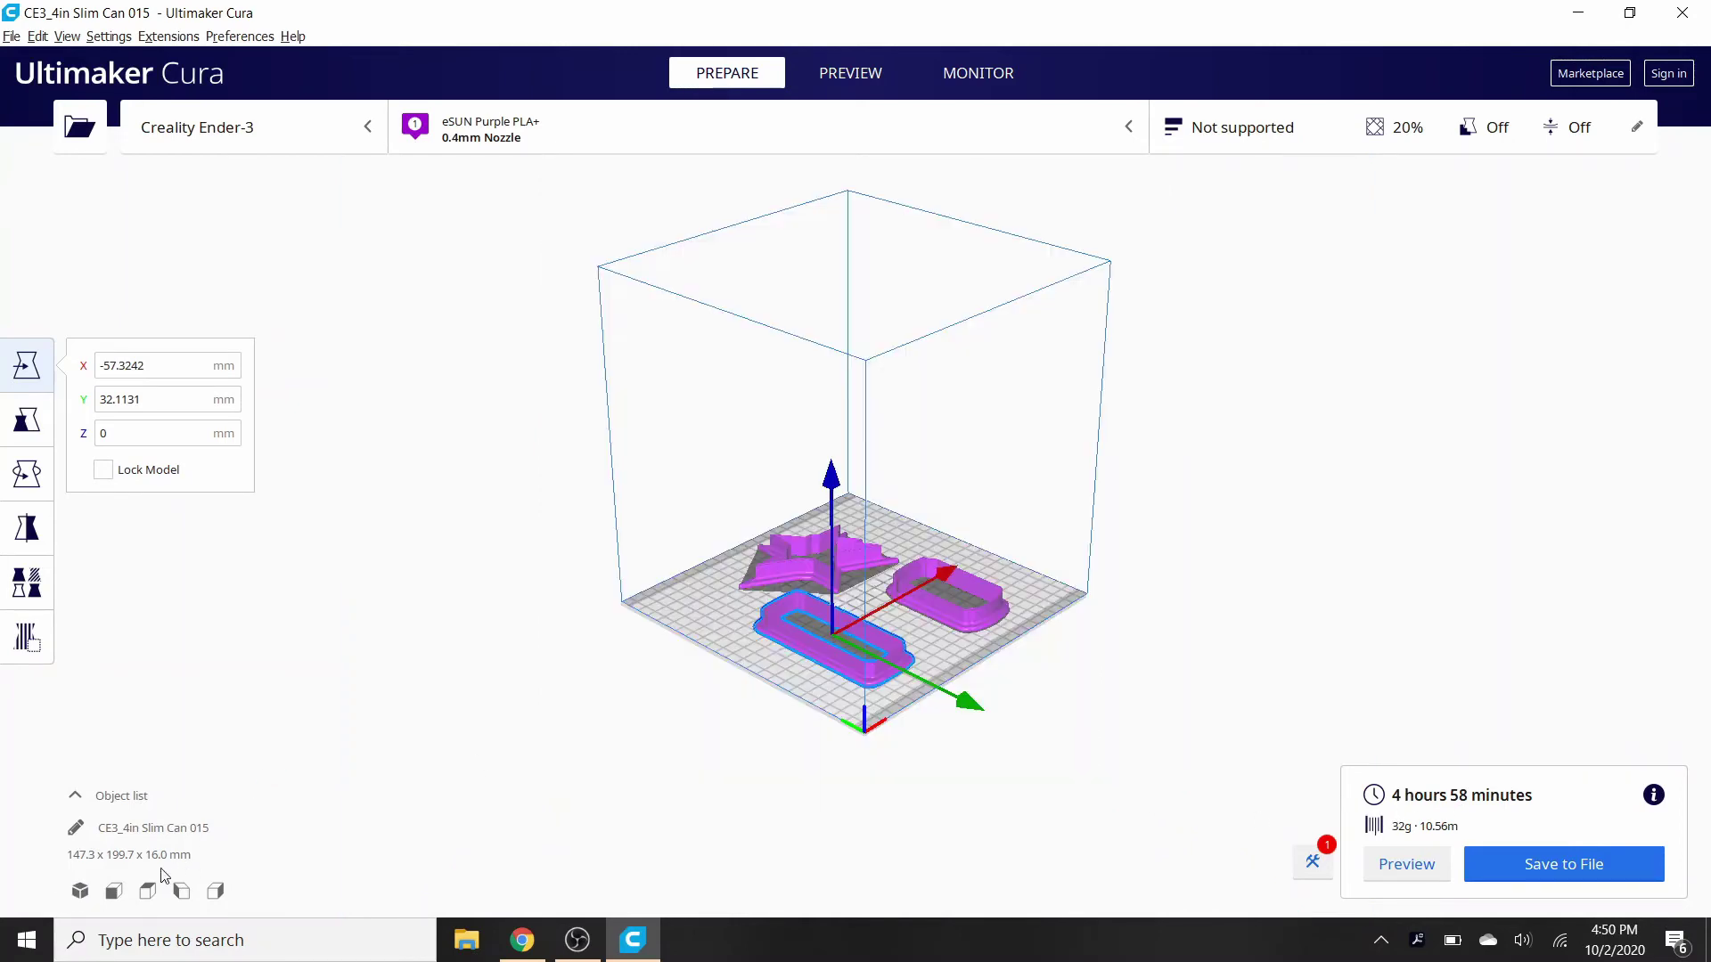
pyautogui.click(1140, 723)
pyautogui.scroll(6, 841, 692)
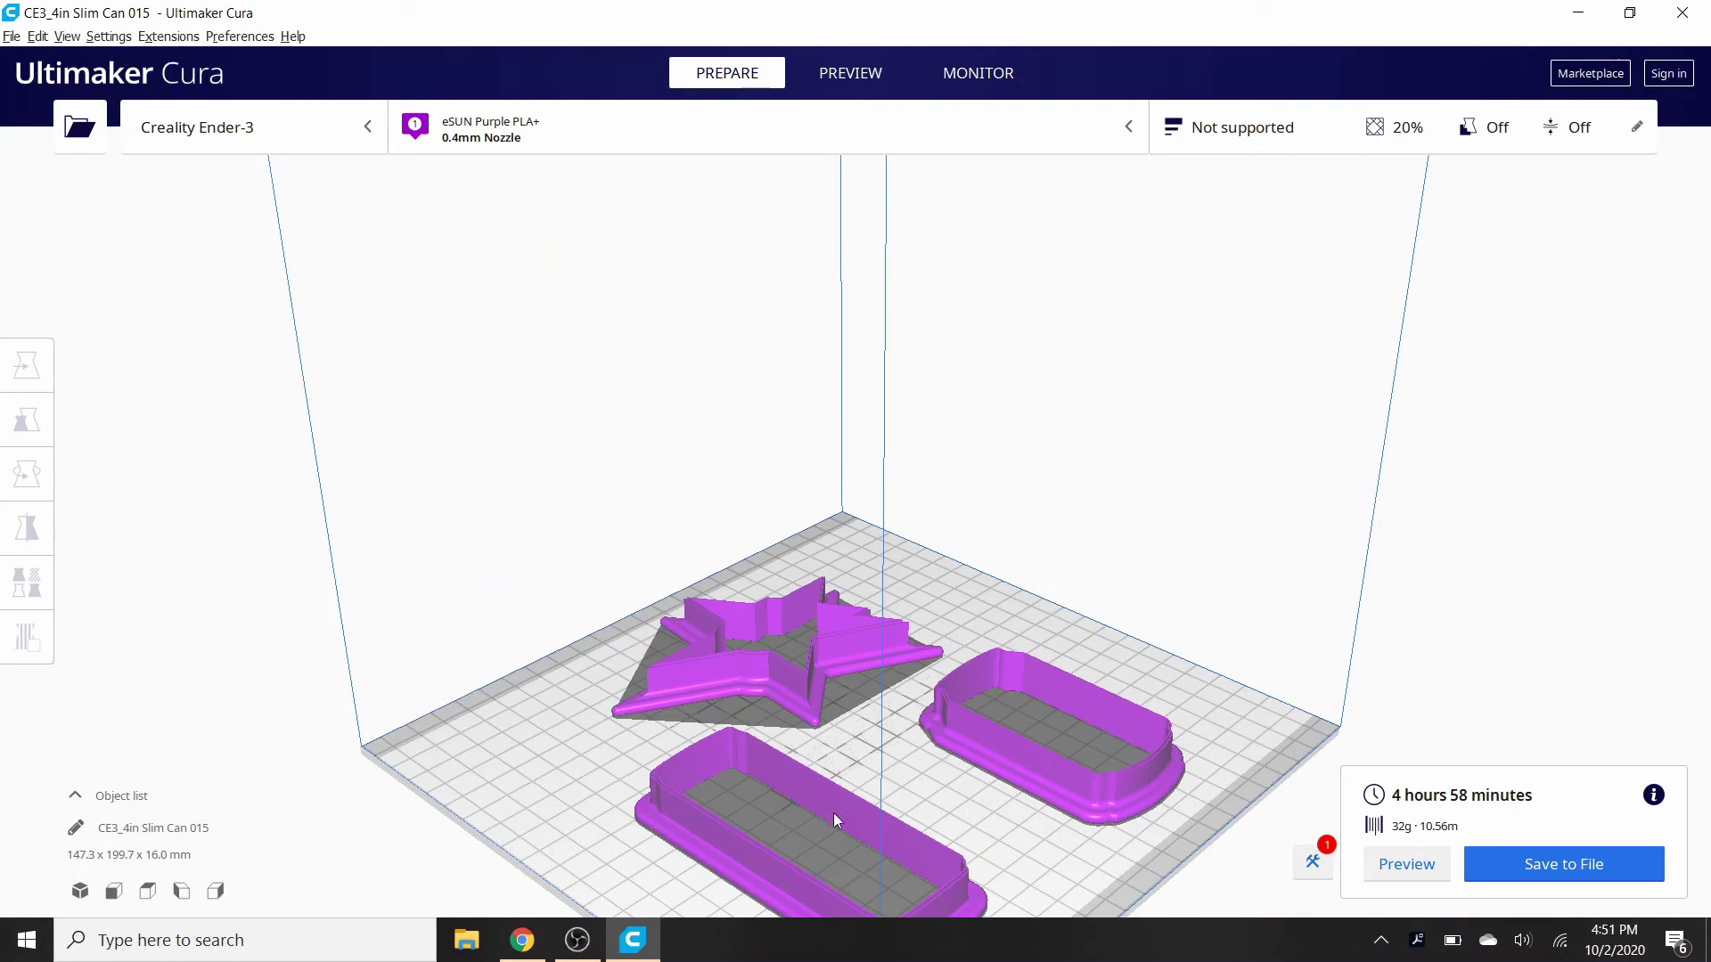
pyautogui.scroll(-5, 993, 767)
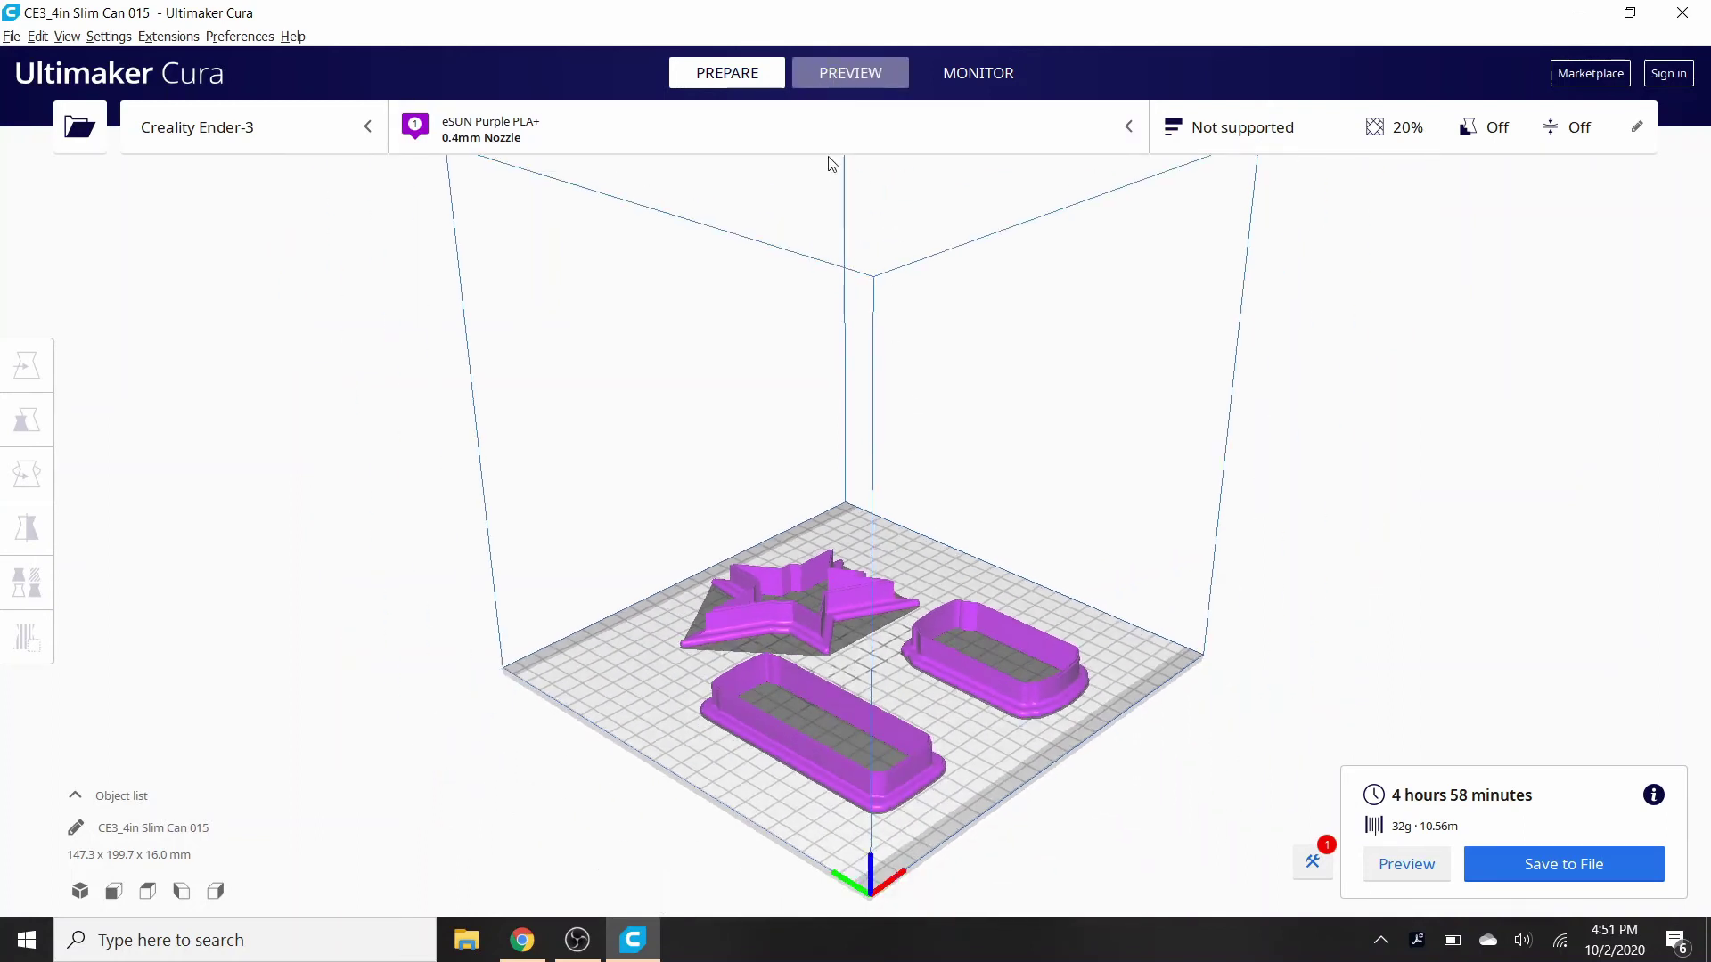
# Inspect the sliced layers of the cans and star from the top view, then return to 3D view.
pyautogui.scroll(5, 795, 696)
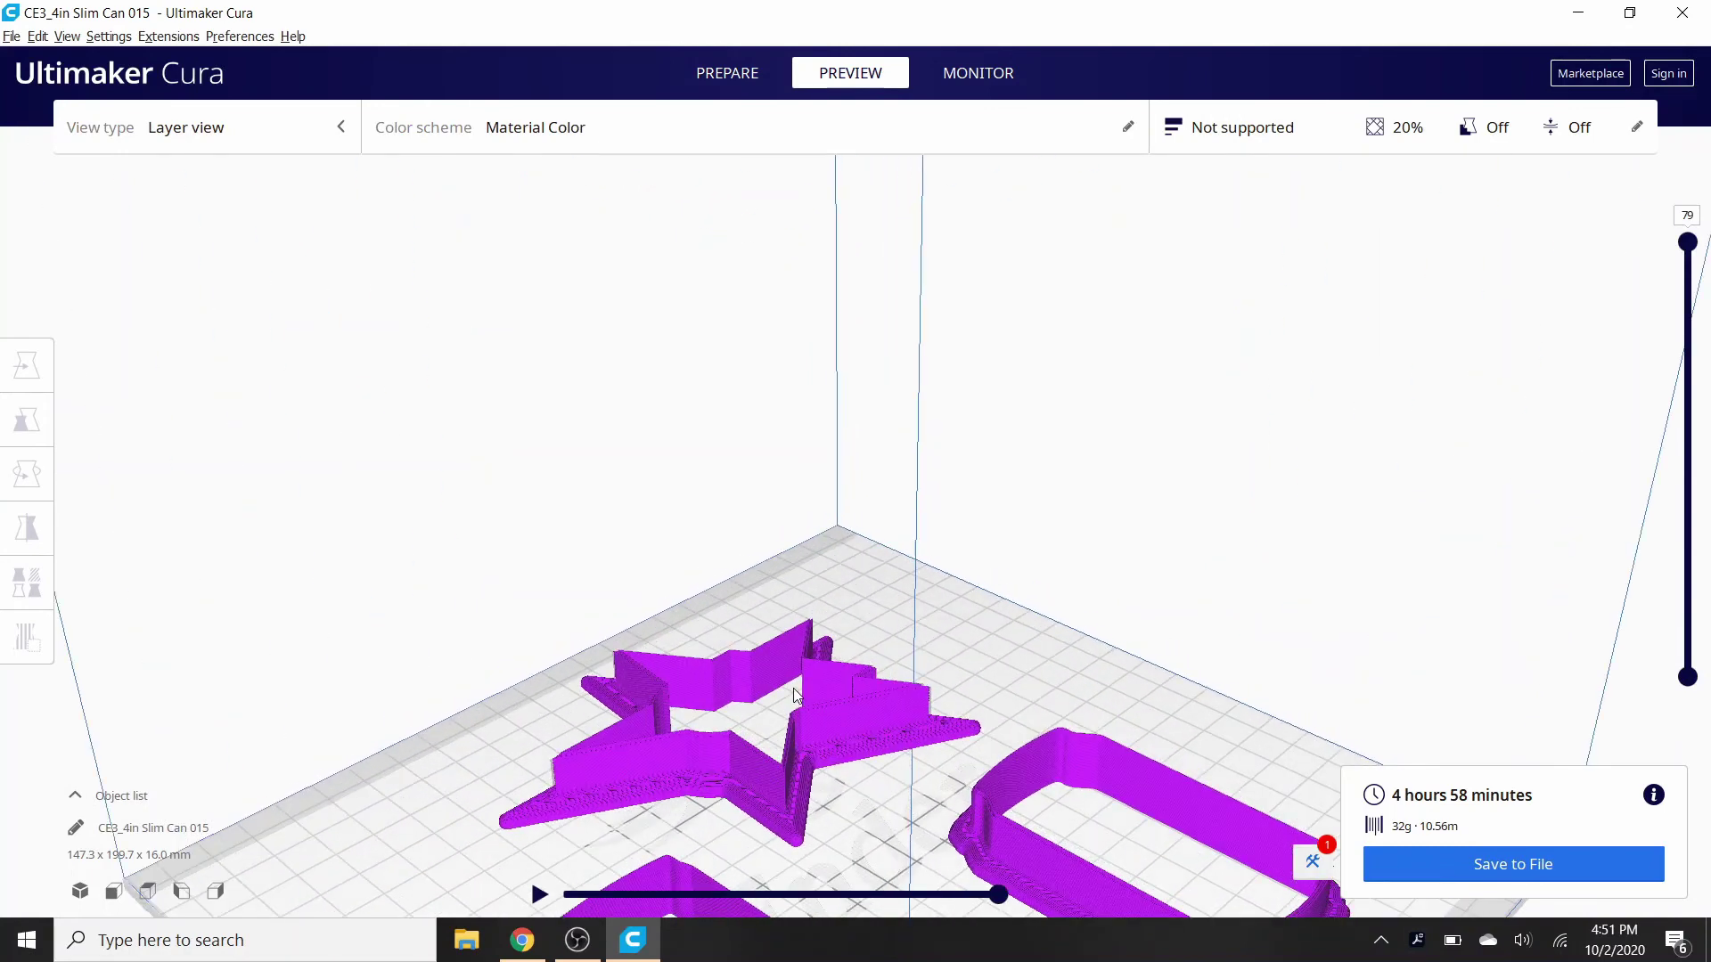
pyautogui.click(148, 890)
pyautogui.scroll(6, 821, 624)
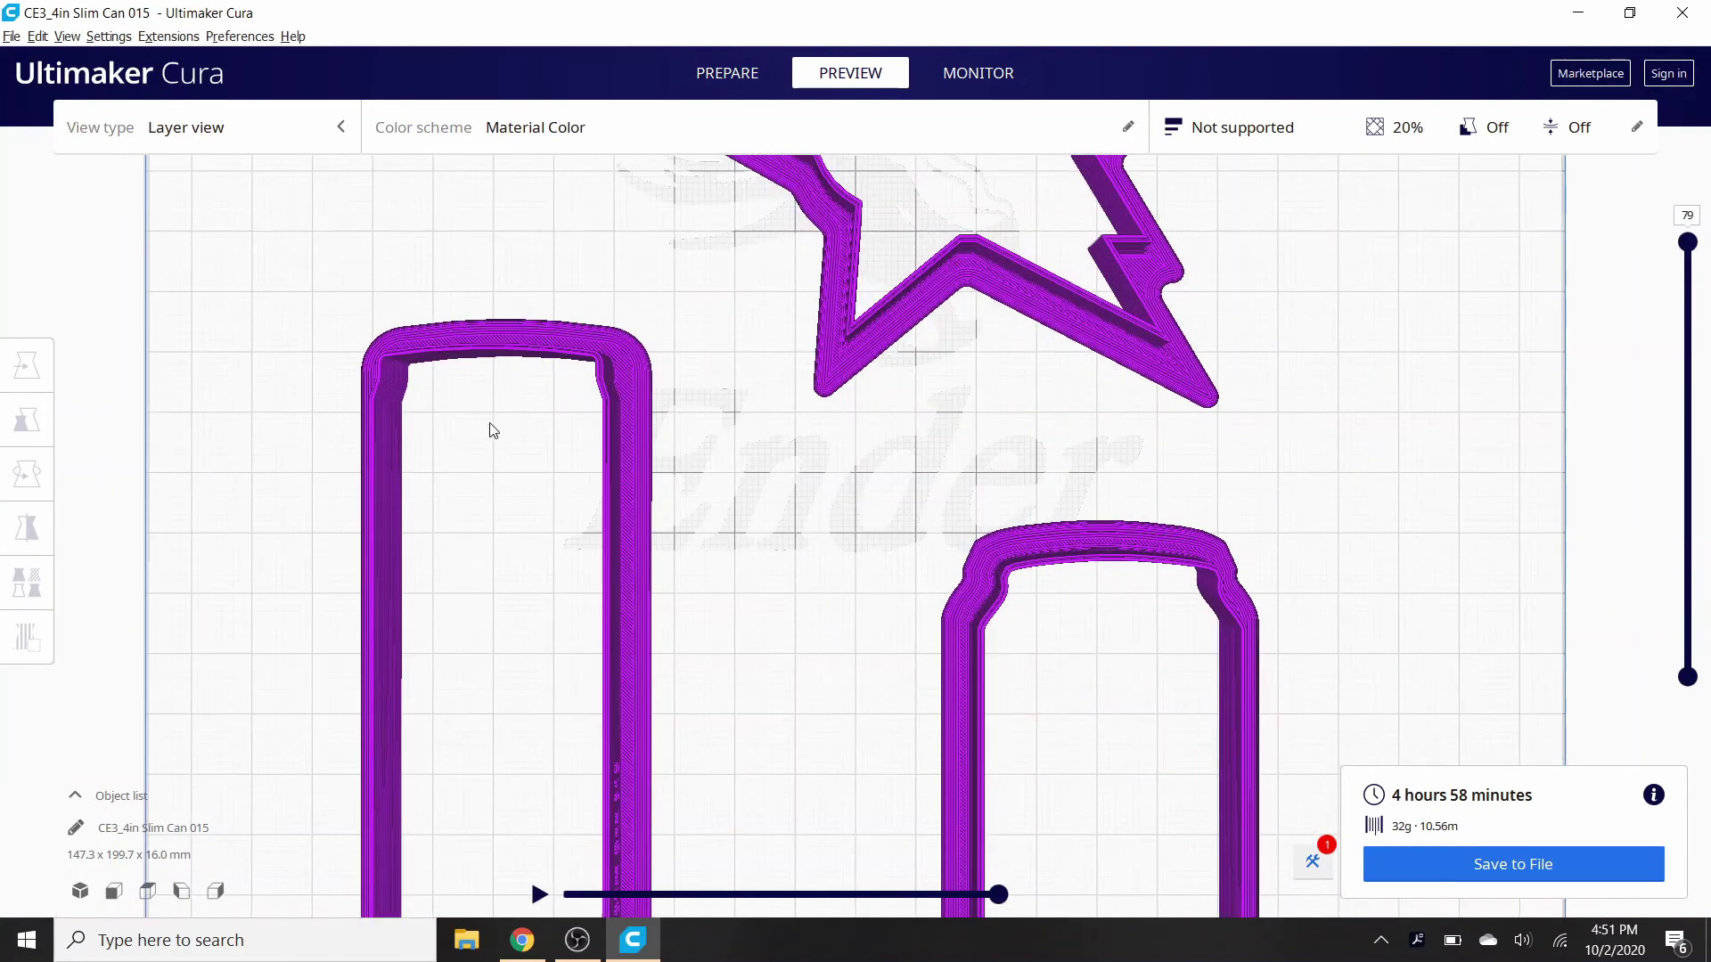
pyautogui.scroll(-3, 693, 681)
pyautogui.scroll(6, 800, 749)
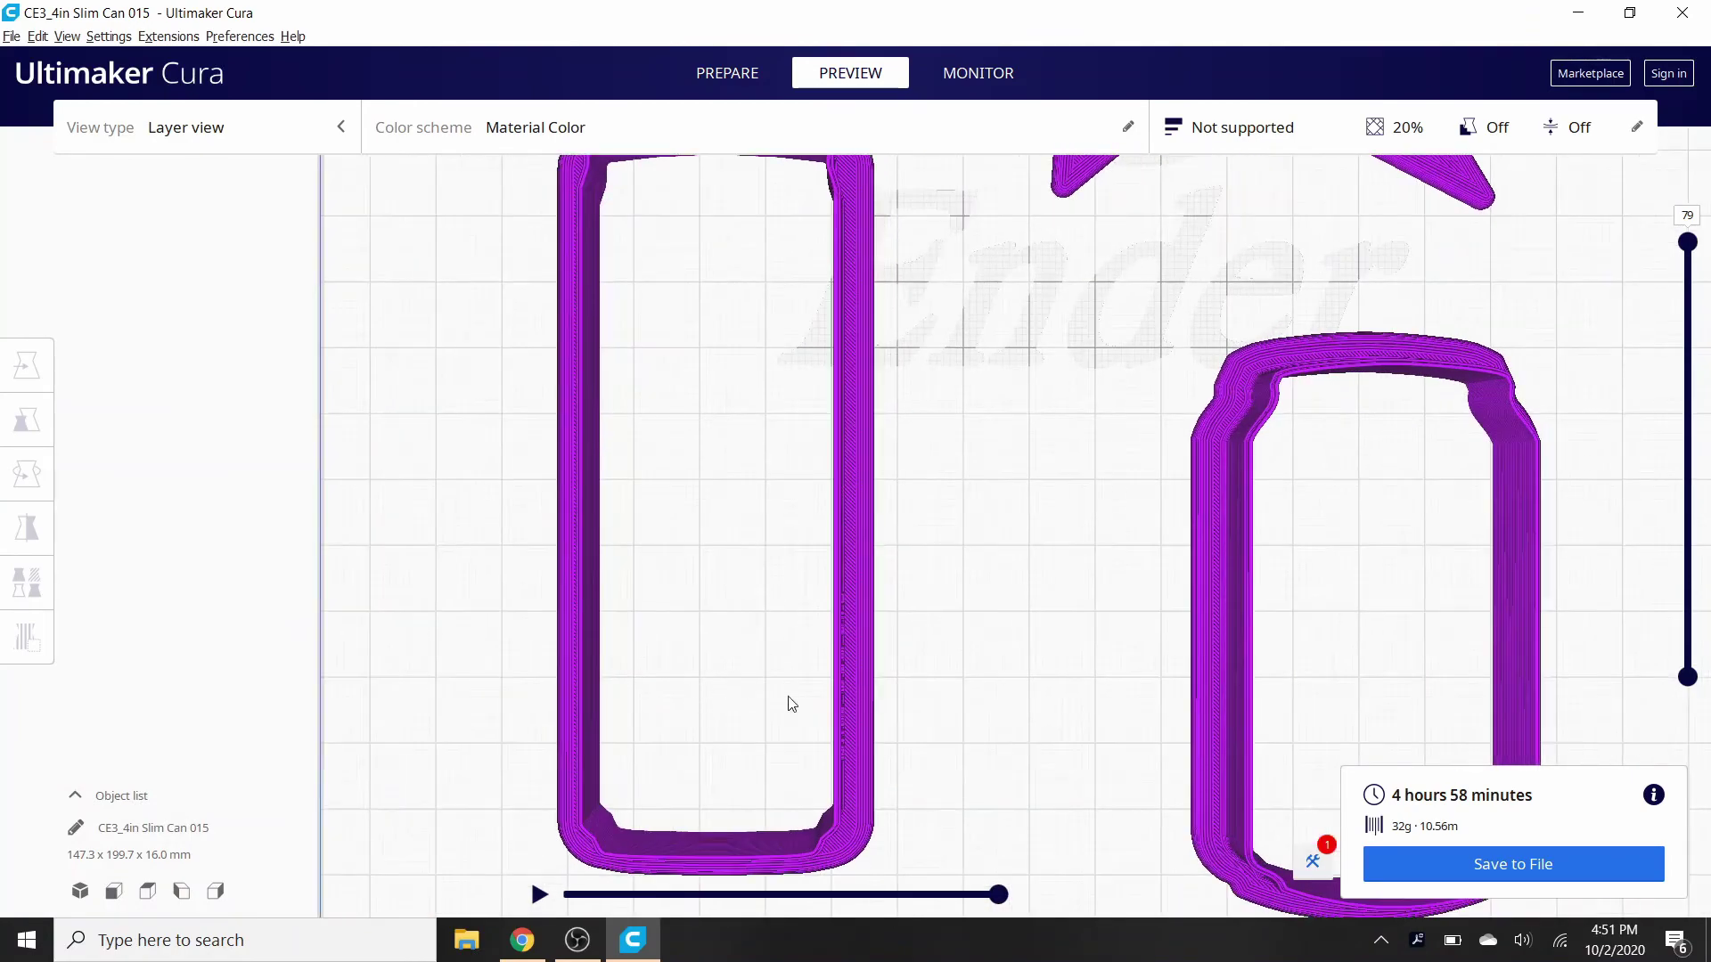
pyautogui.moveTo(790, 703); pyautogui.dragTo(868, 562, button='middle')
pyautogui.moveTo(1059, 491); pyautogui.dragTo(1054, 687, button='middle')
pyautogui.scroll(2, 1066, 588)
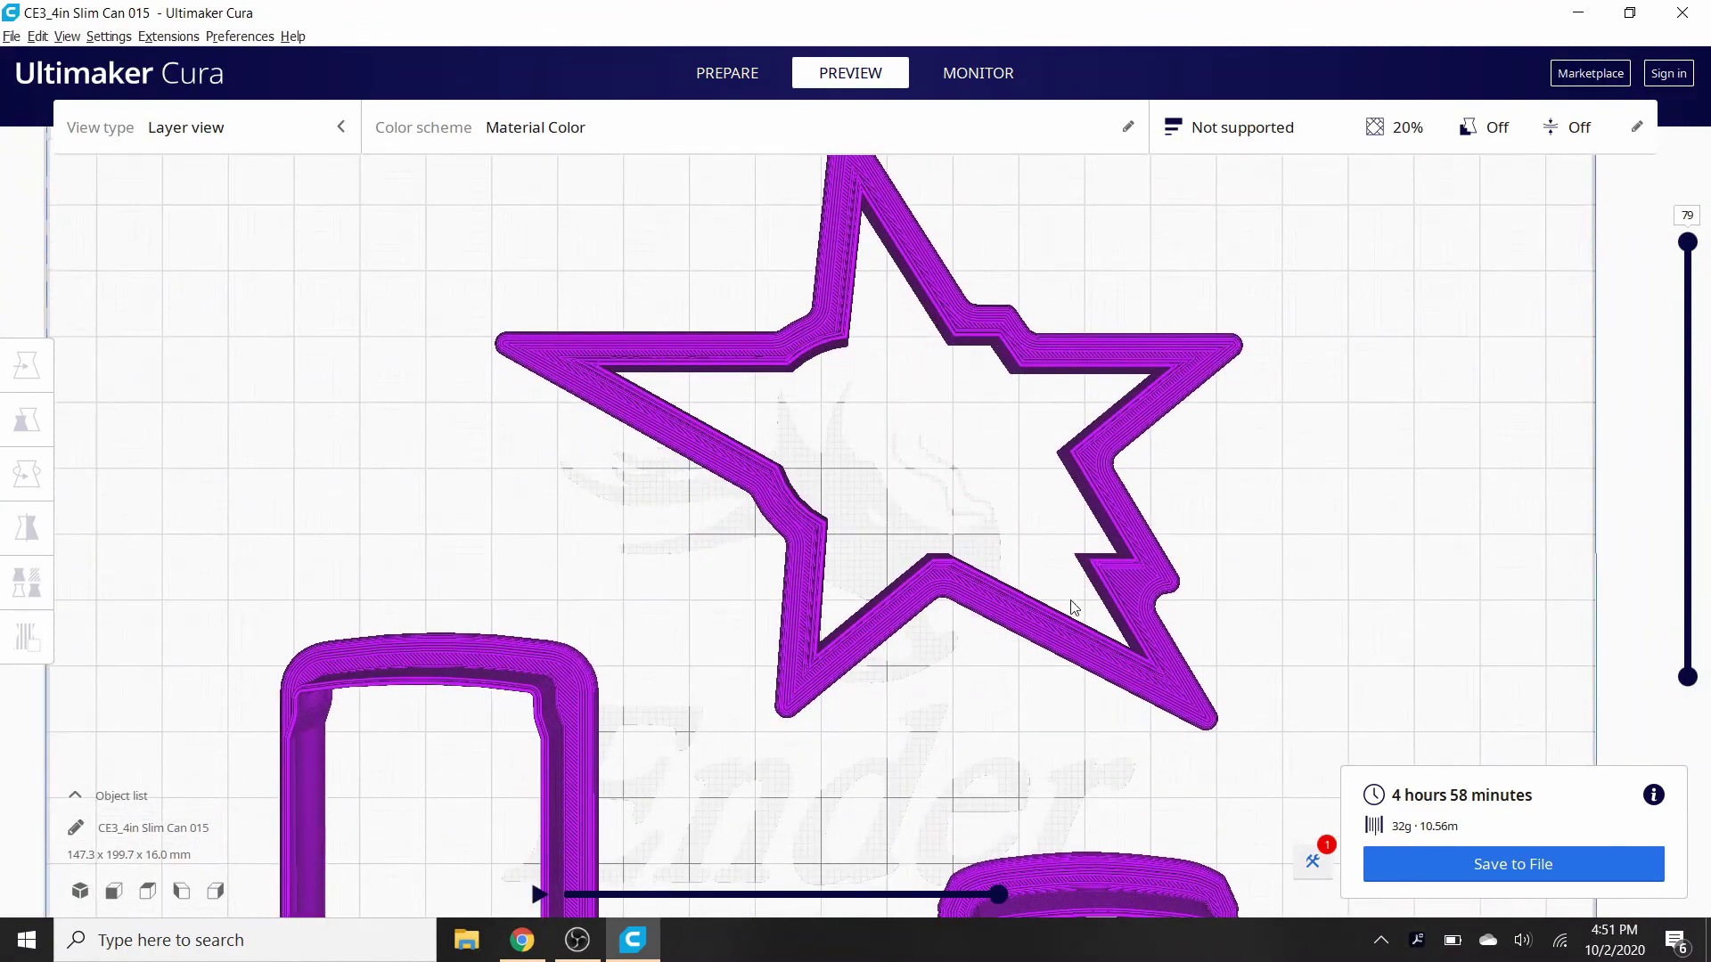
pyautogui.scroll(-4, 725, 527)
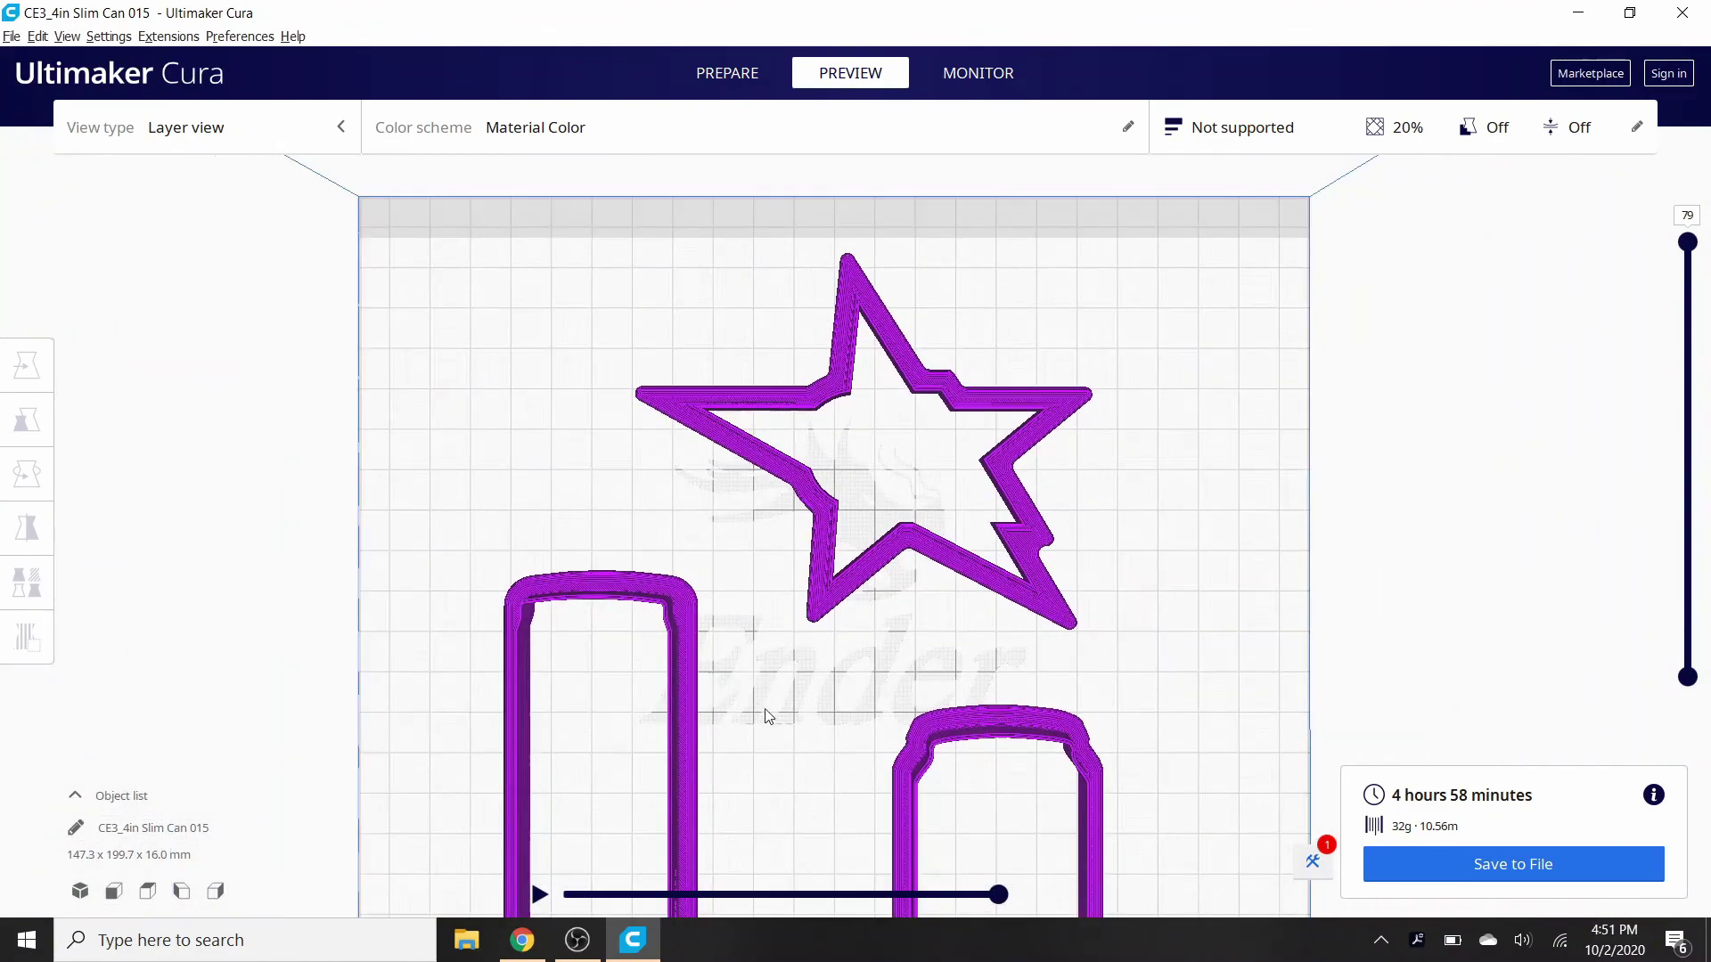
pyautogui.moveTo(828, 771); pyautogui.dragTo(820, 676, button='middle')
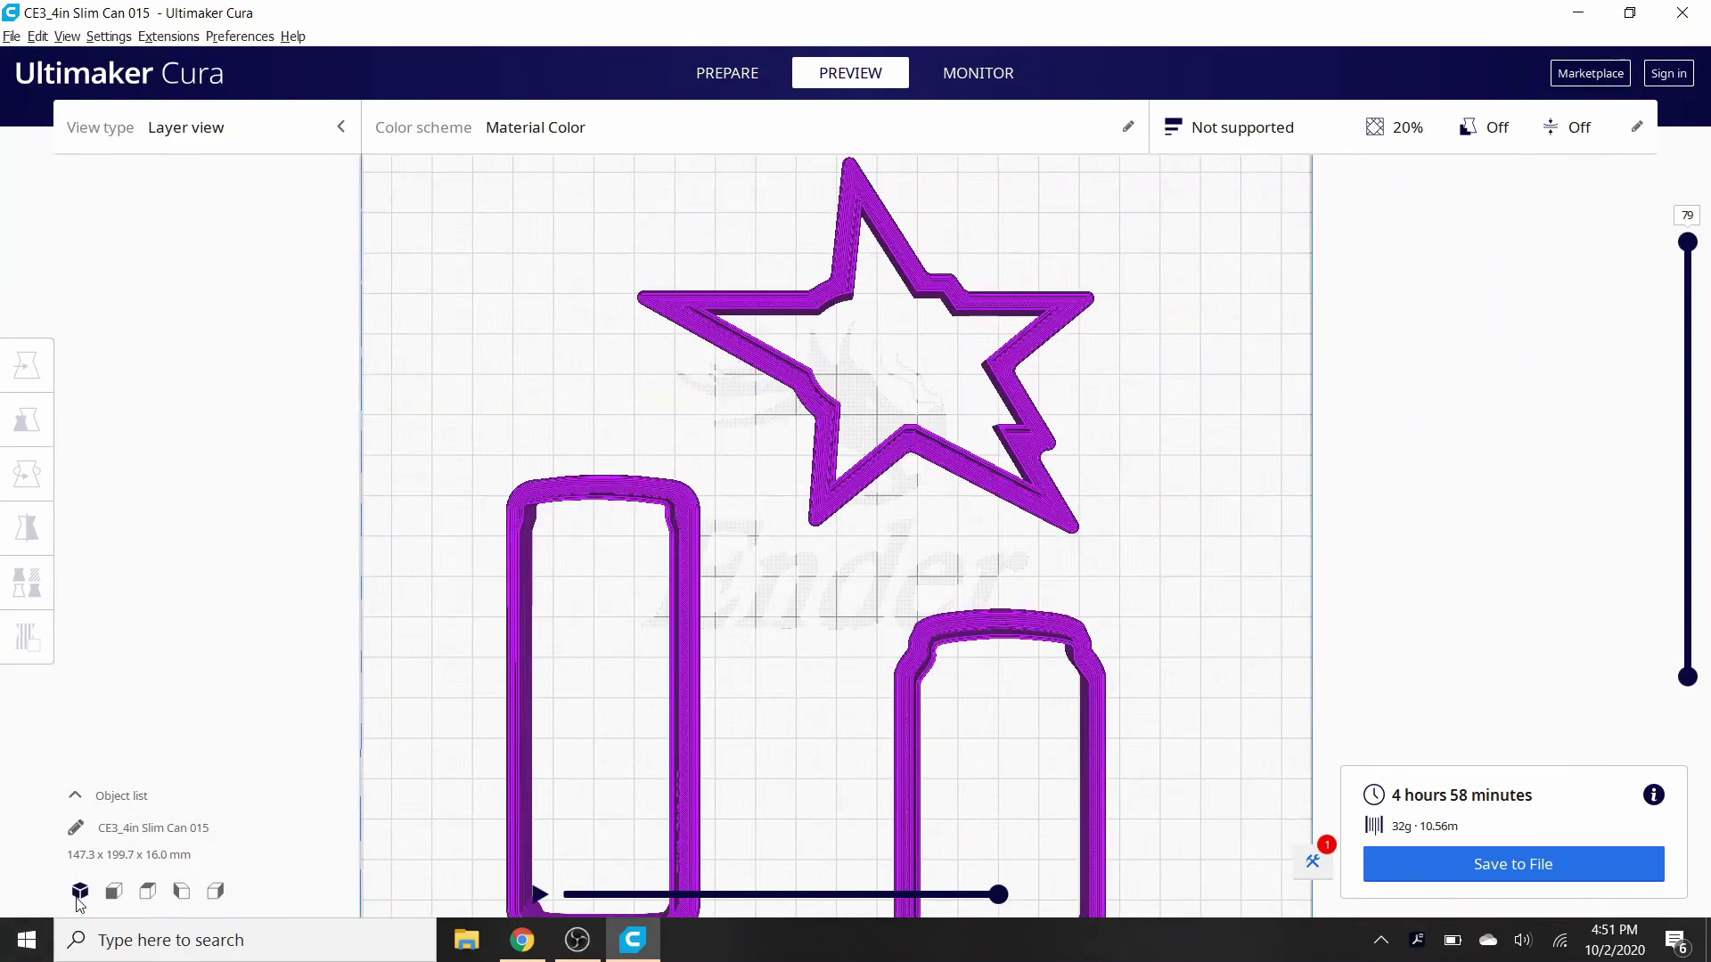
pyautogui.click(80, 891)
pyautogui.scroll(4, 896, 637)
pyautogui.scroll(-2, 469, 306)
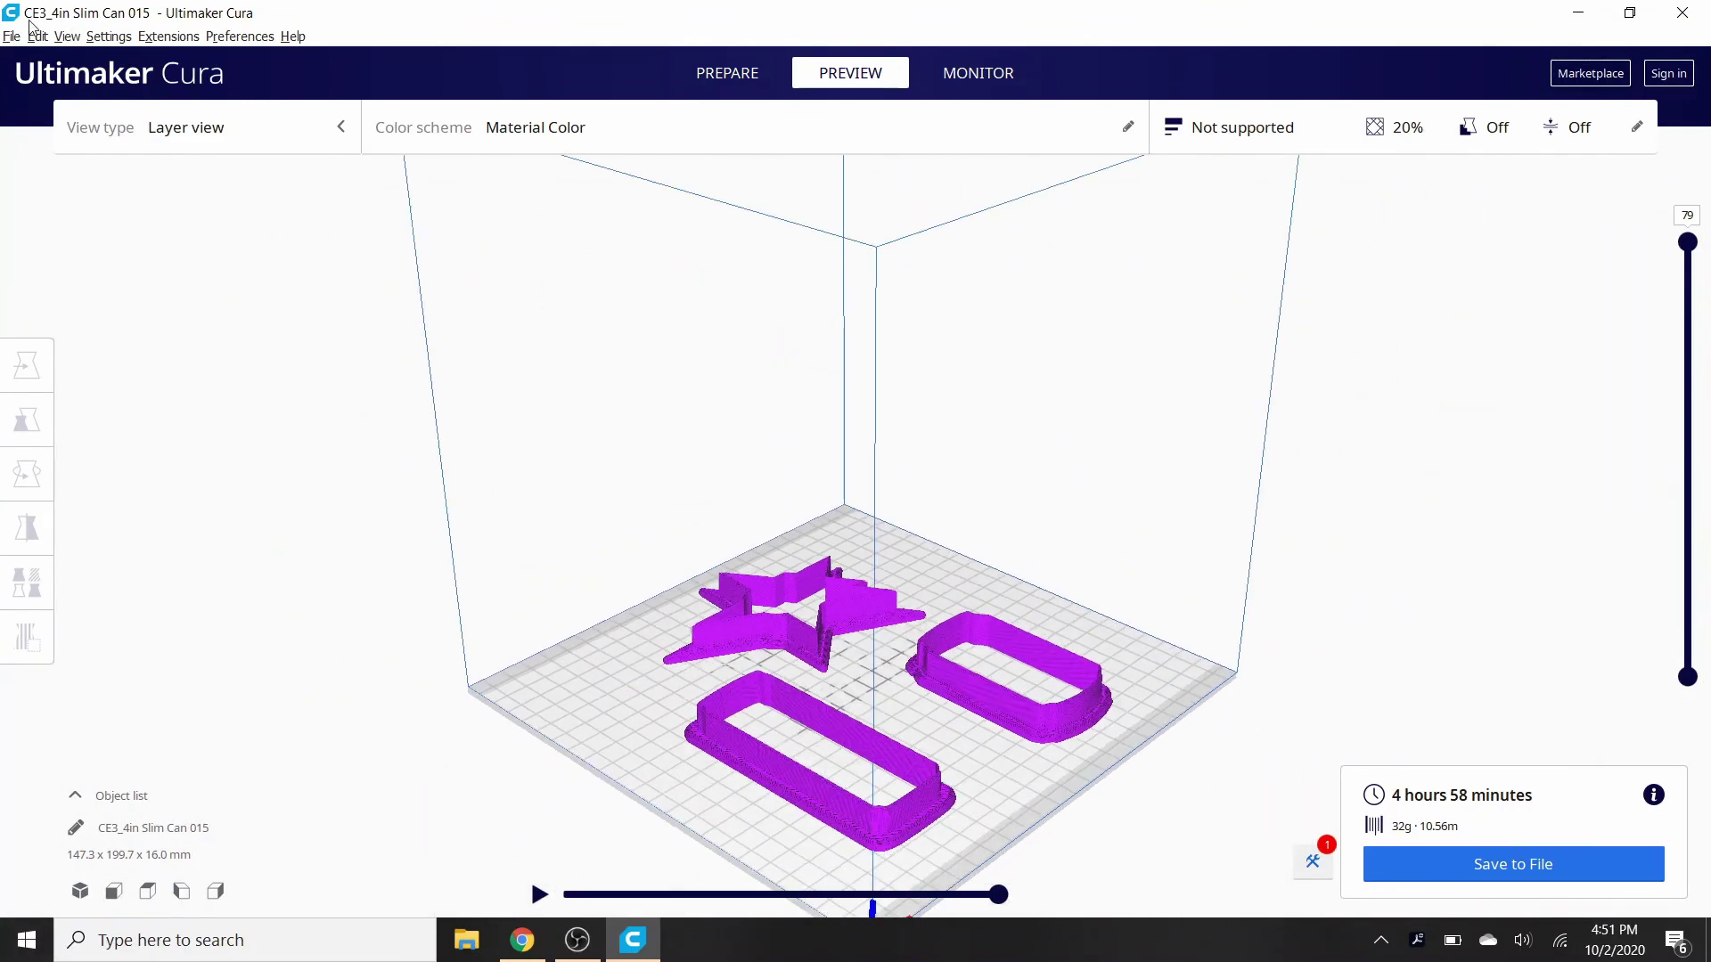
# Export the sliced job as G-code File (*.gcode) named '3 prints' to the Desktop.
pyautogui.click(10, 36)
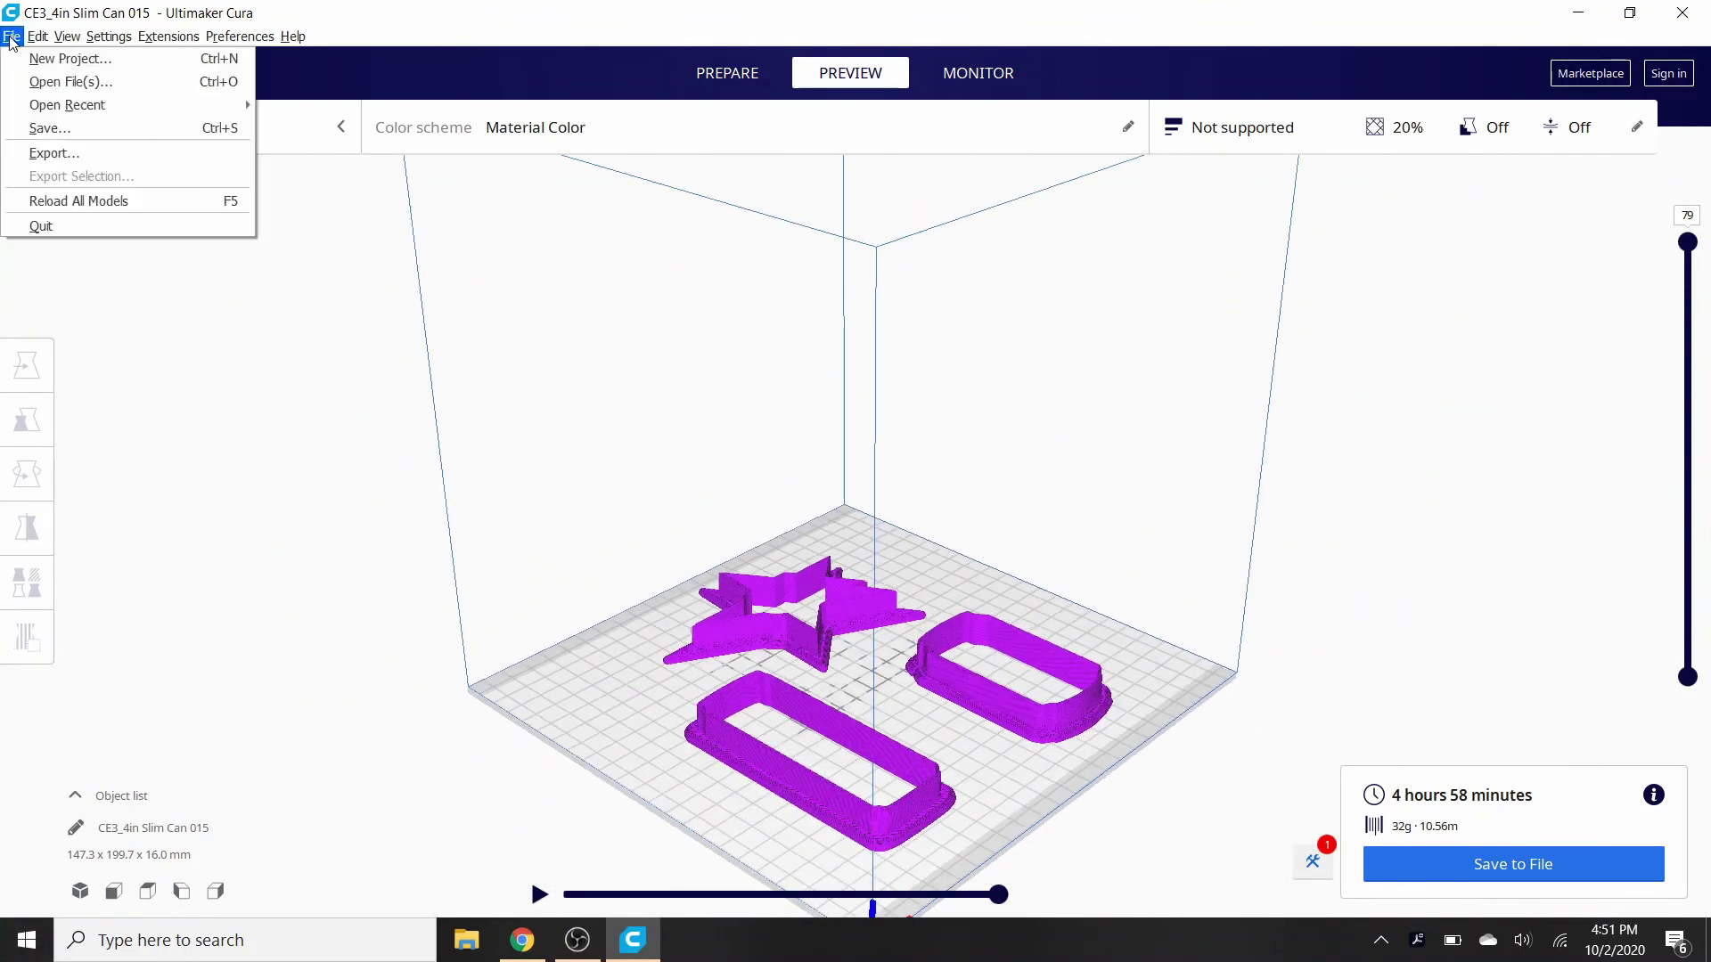
pyautogui.click(51, 154)
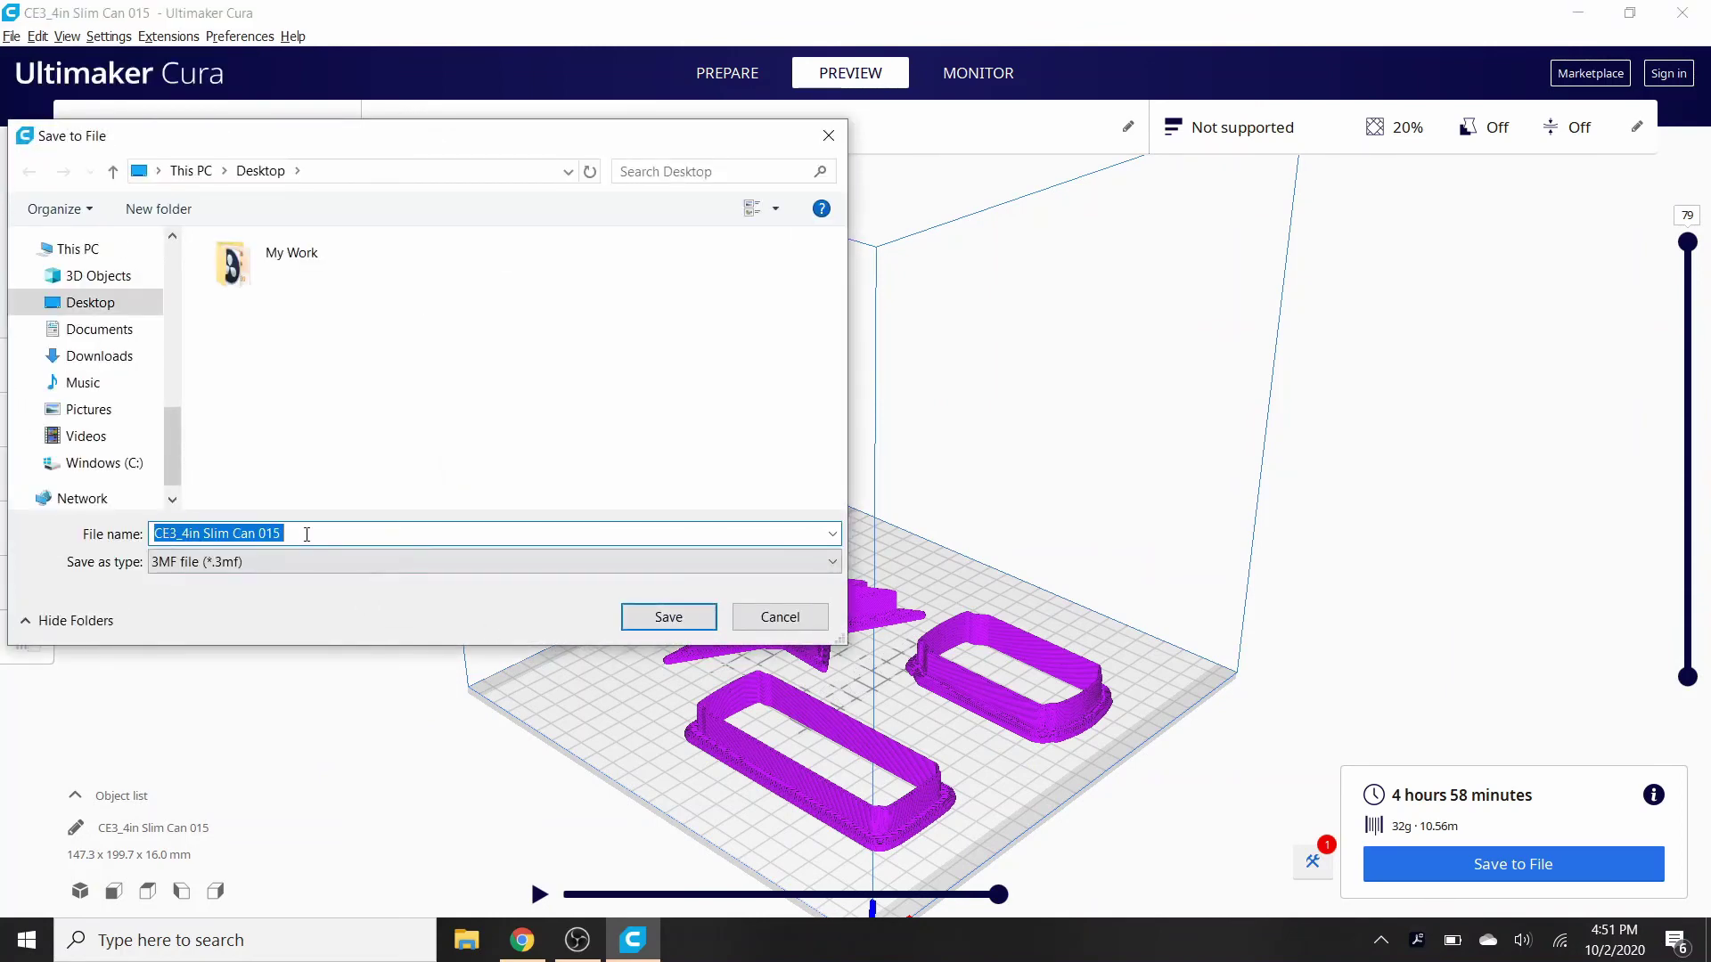
pyautogui.click(269, 570)
pyautogui.click(267, 602)
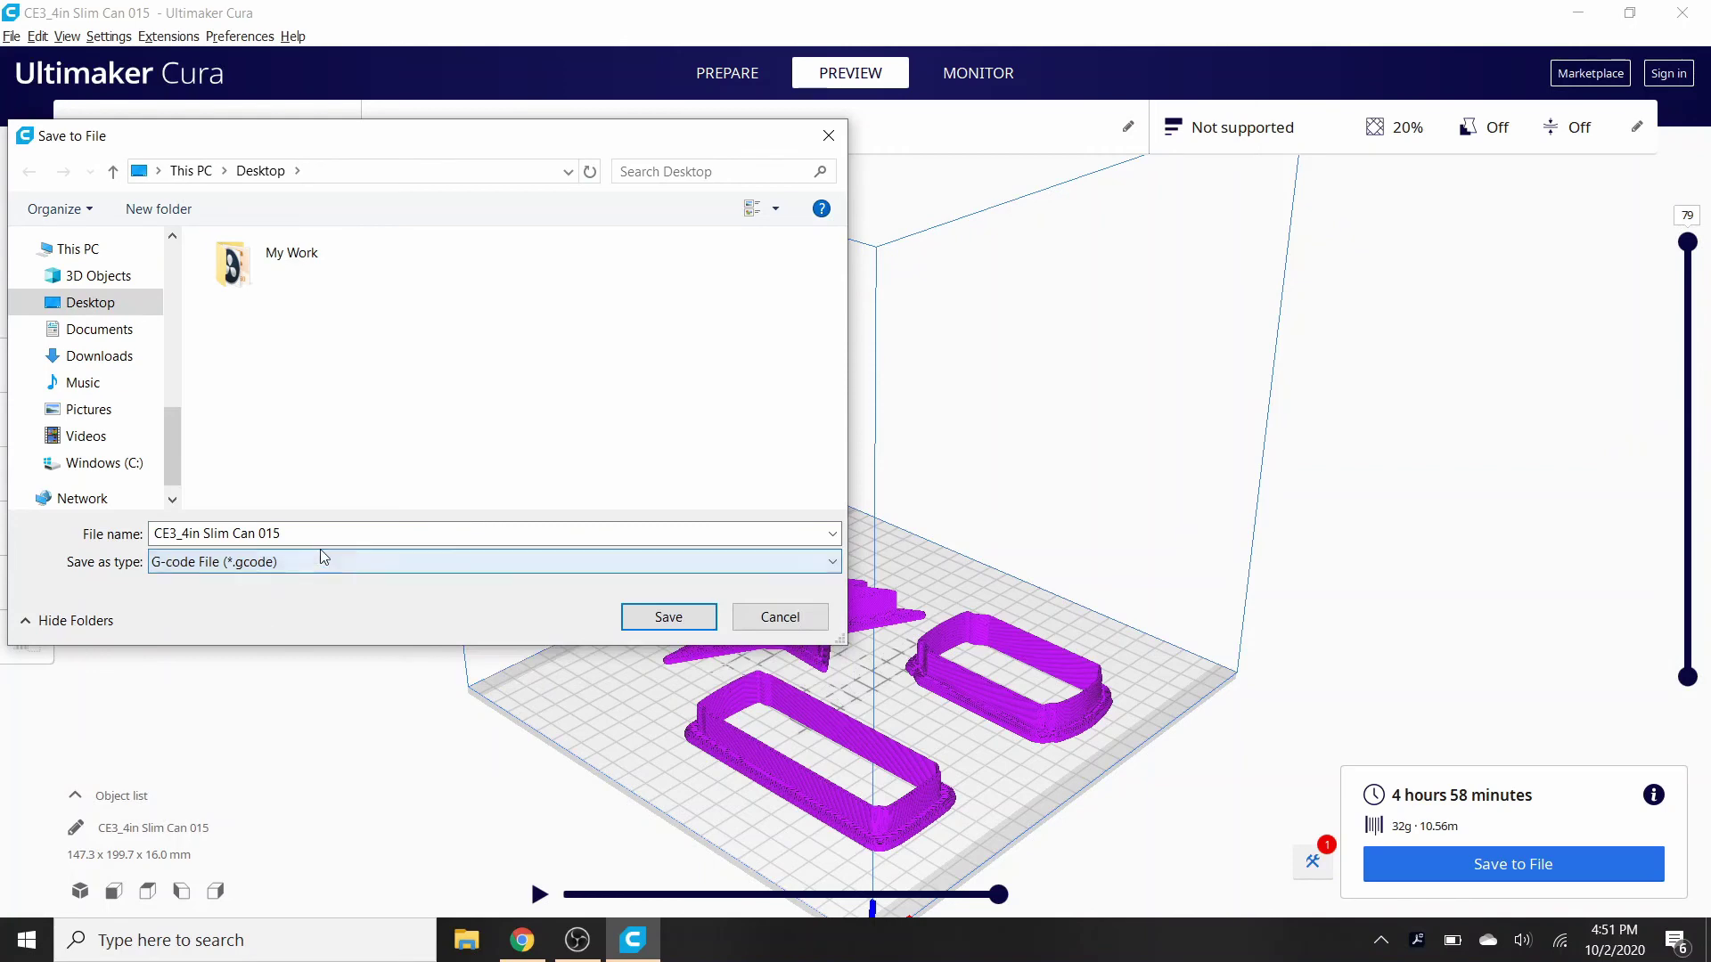
pyautogui.write('3 prints')
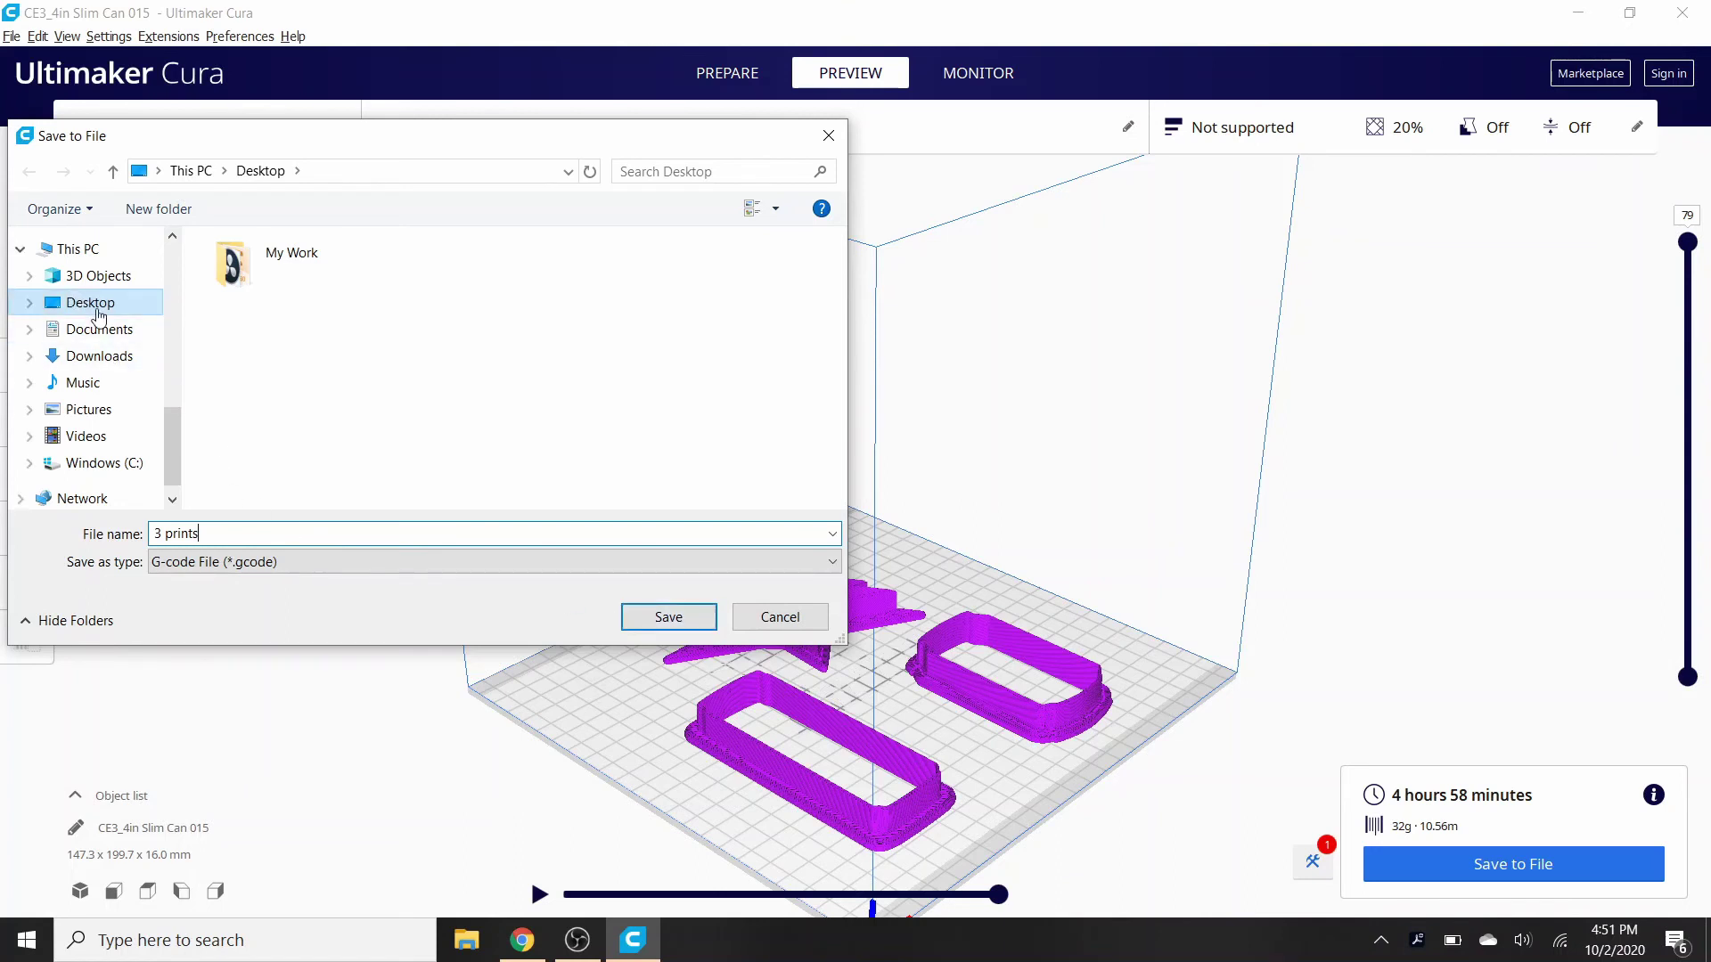
pyautogui.click(668, 617)
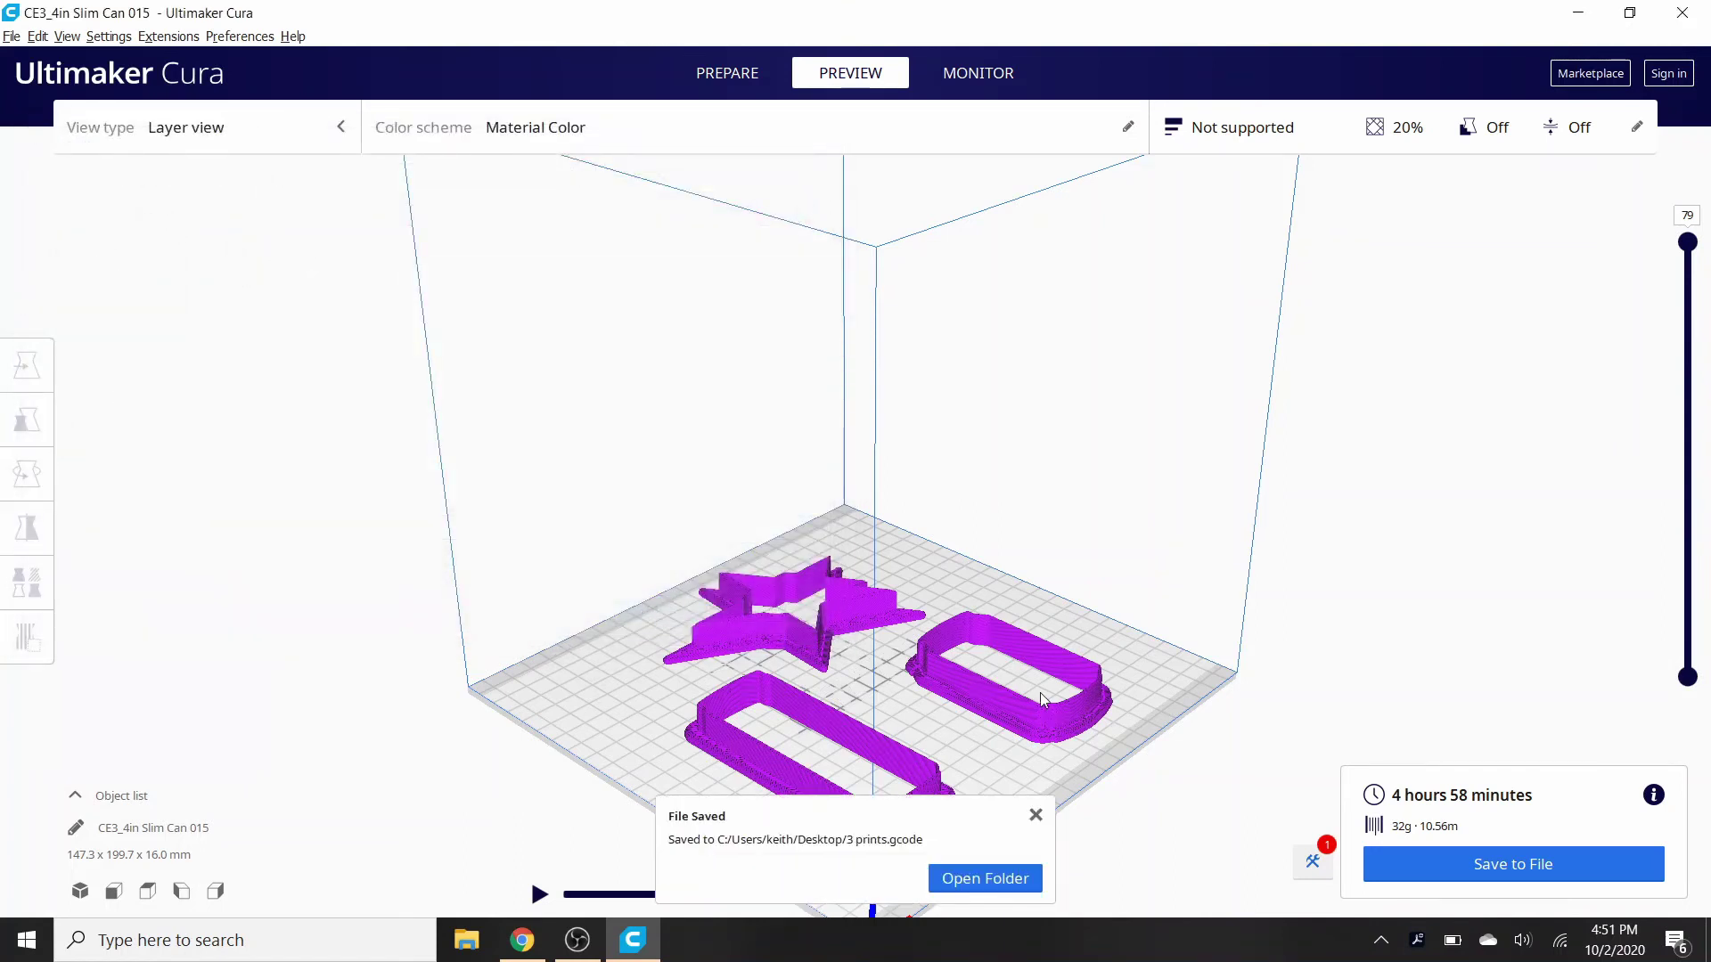
# Minimize Cura and move the 3 prints G-code icon above the cutter model files.
pyautogui.click(1578, 12)
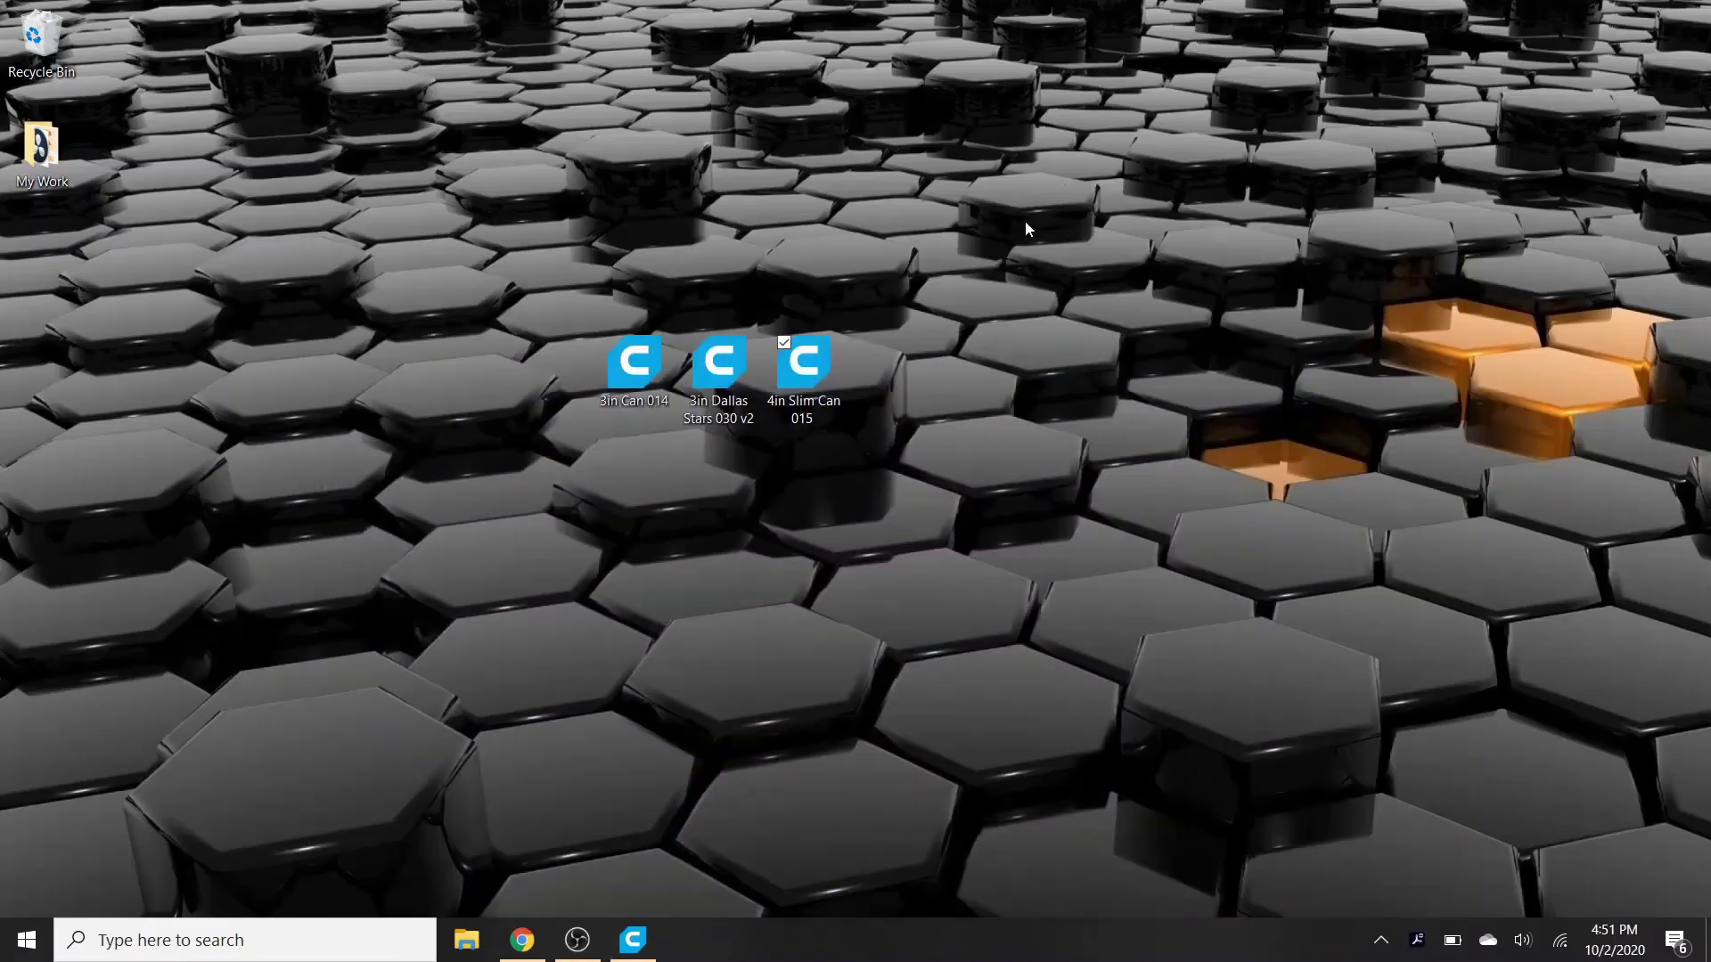
pyautogui.moveTo(54, 263); pyautogui.dragTo(724, 260)
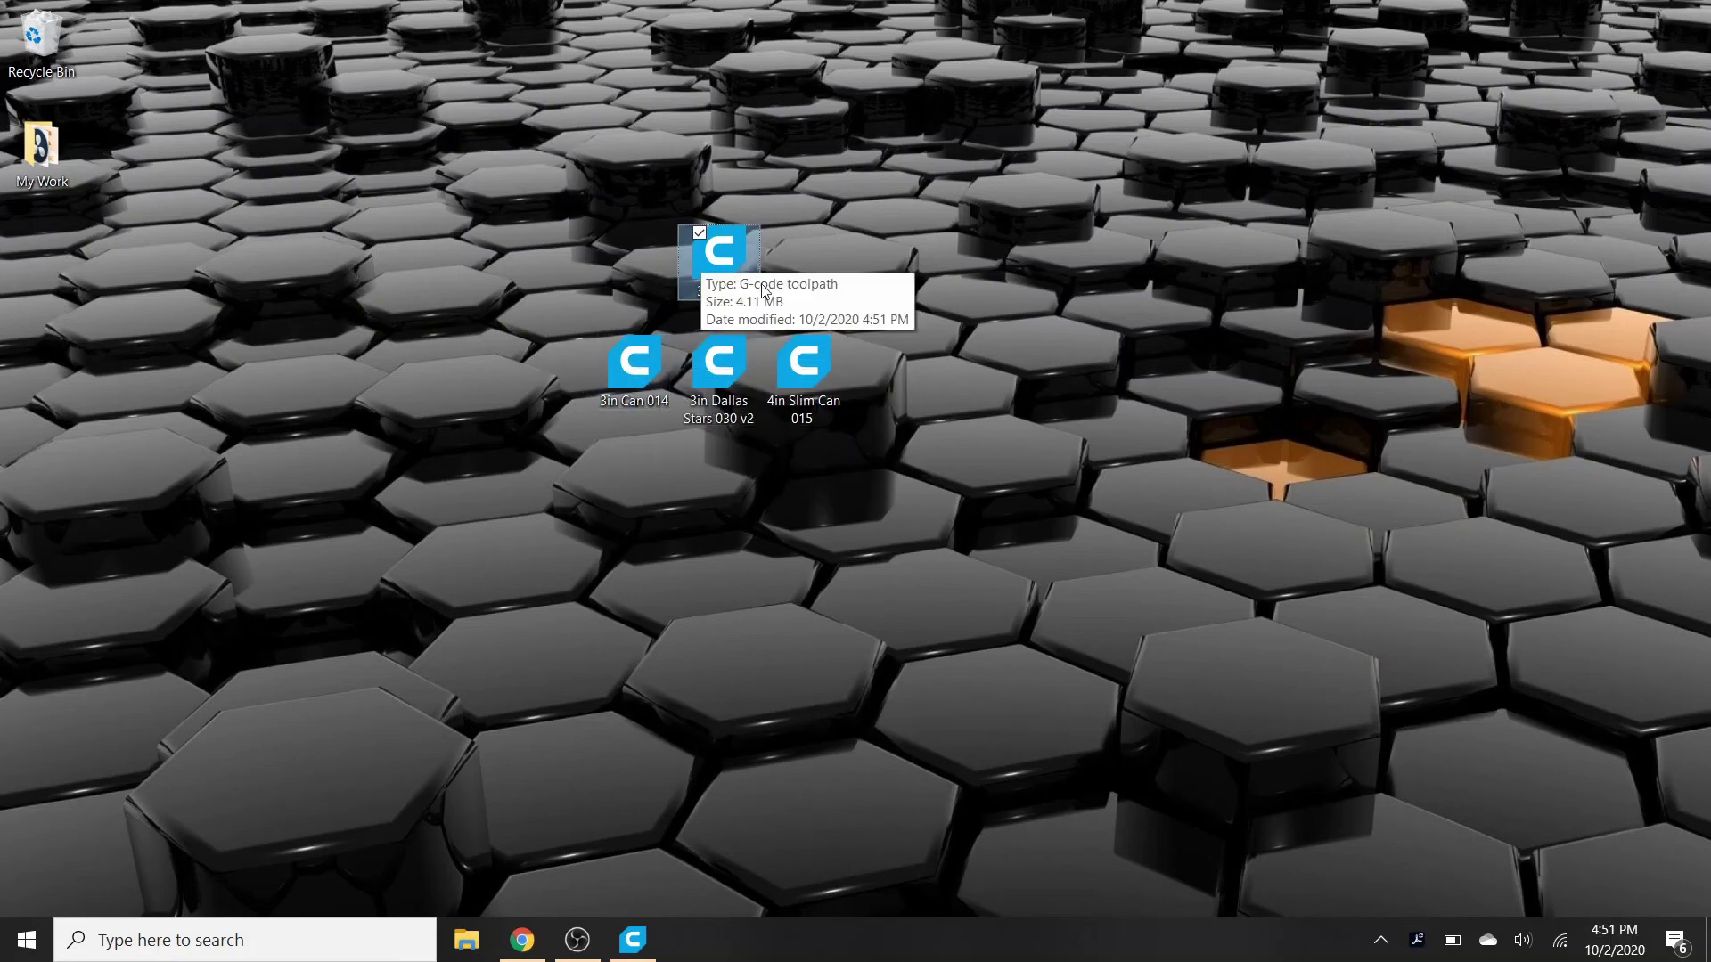
# Bring Cura back from the taskbar and close the File Saved notification.
pyautogui.click(632, 940)
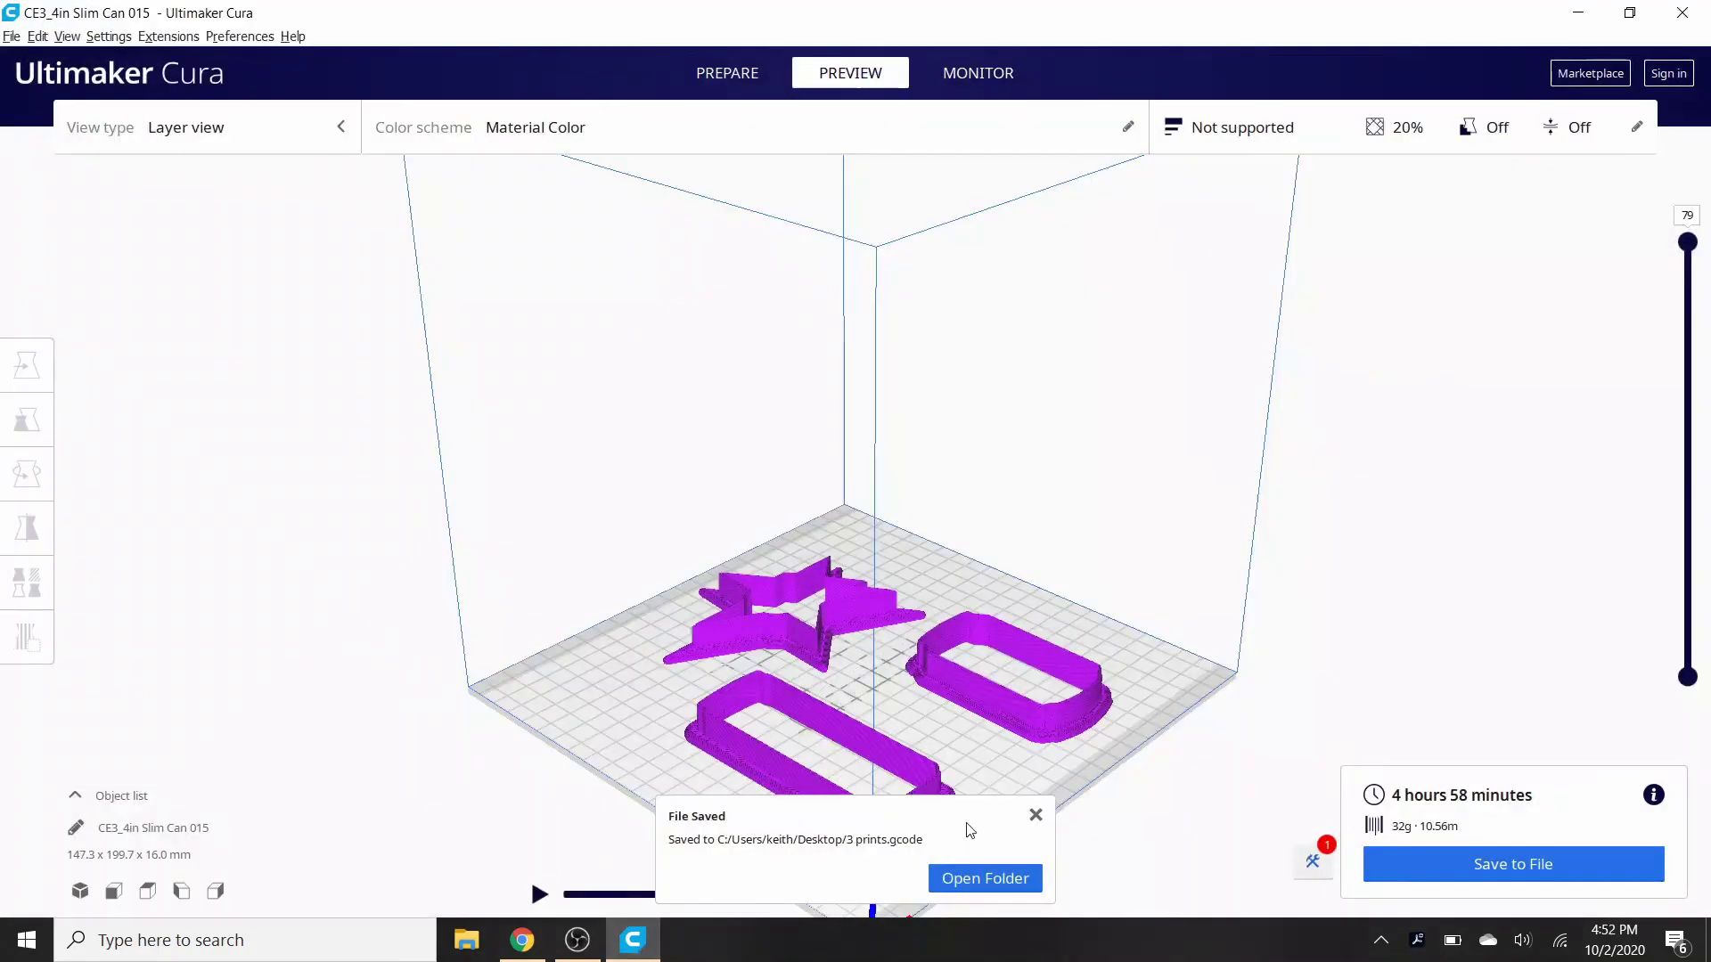
pyautogui.click(1035, 815)
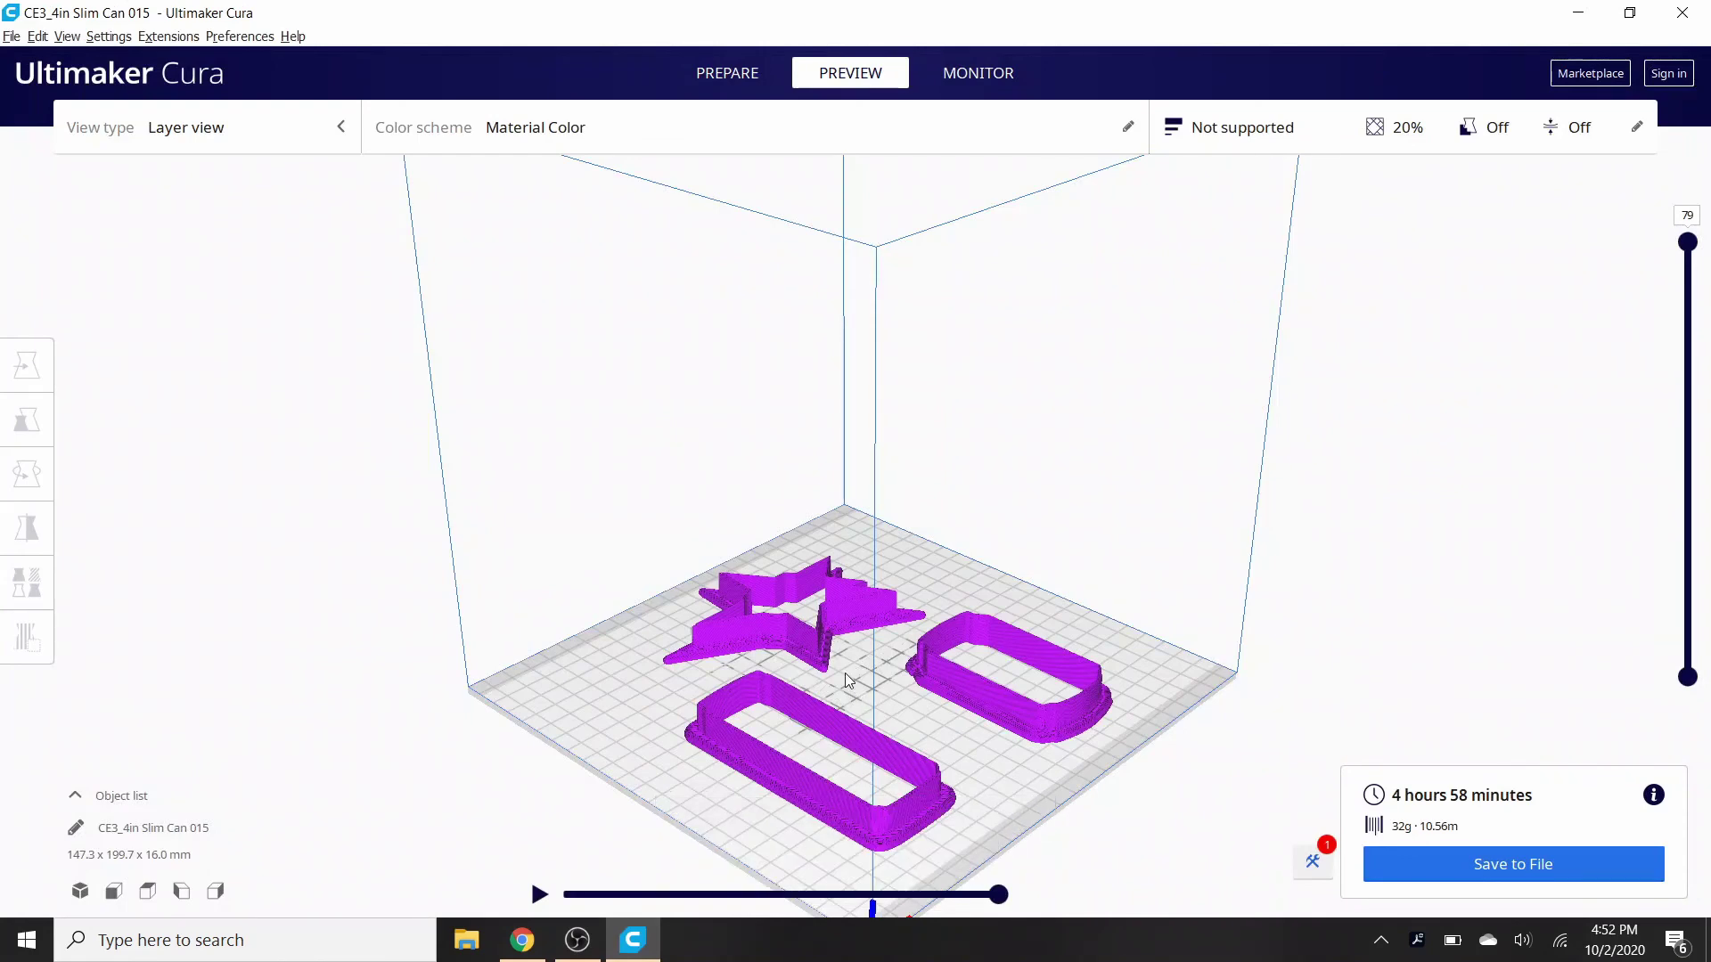